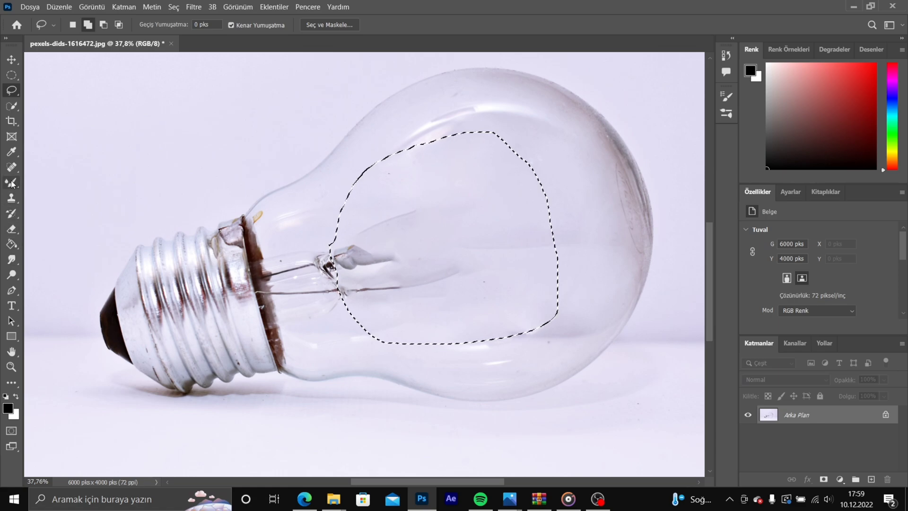
- Heal the remaining dark marks near the filament tips within the selected glass area and deselect
{"action": "mouse_move", "coordinate": [347, 250]}
{"action": "left_mouse_down"}
{"action": "mouse_move", "coordinate": [355, 290]}
{"action": "mouse_move", "coordinate": [365, 284]}
{"action": "left_mouse_up"}
{"action": "left_click_drag", "start_coordinate": [349, 244], "coordinate": [358, 292]}
{"action": "left_click_drag", "start_coordinate": [340, 244], "coordinate": [355, 305]}
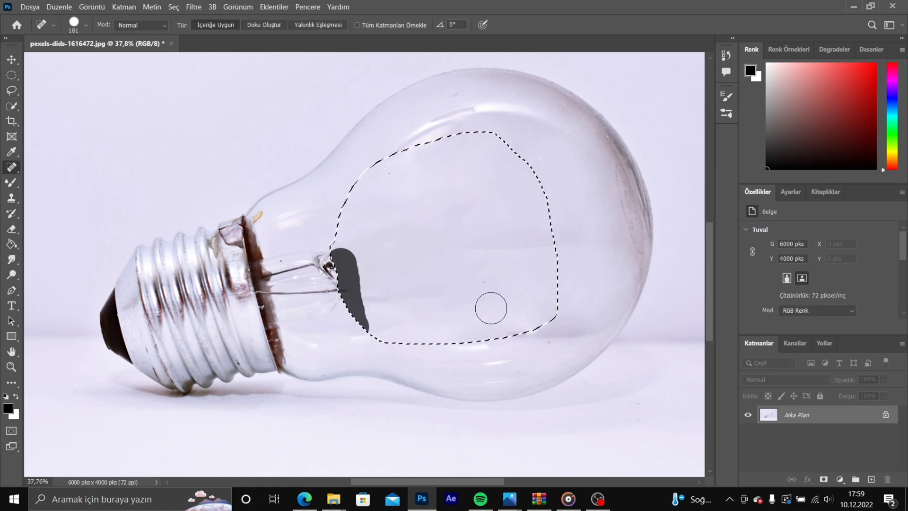
{"action": "left_click", "coordinate": [173, 7]}
{"action": "left_click", "coordinate": [201, 29]}
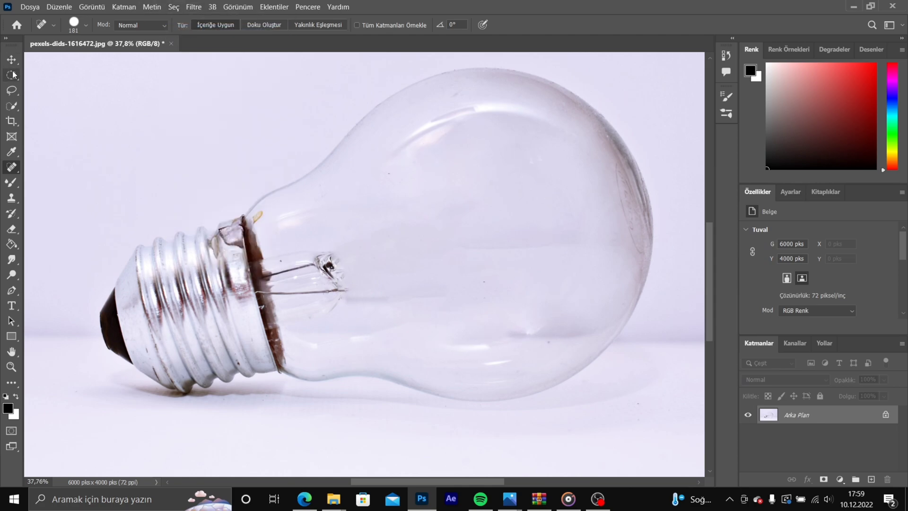
- Lasso the remaining filament wires beside the metal base, remove them with Fill, and deselect
{"action": "key", "text": "l"}
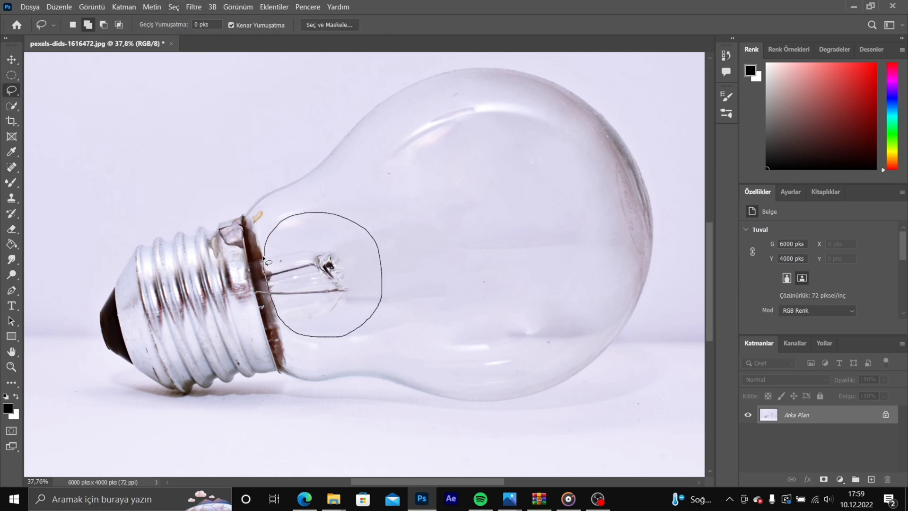
{"action": "left_click", "coordinate": [68, 5]}
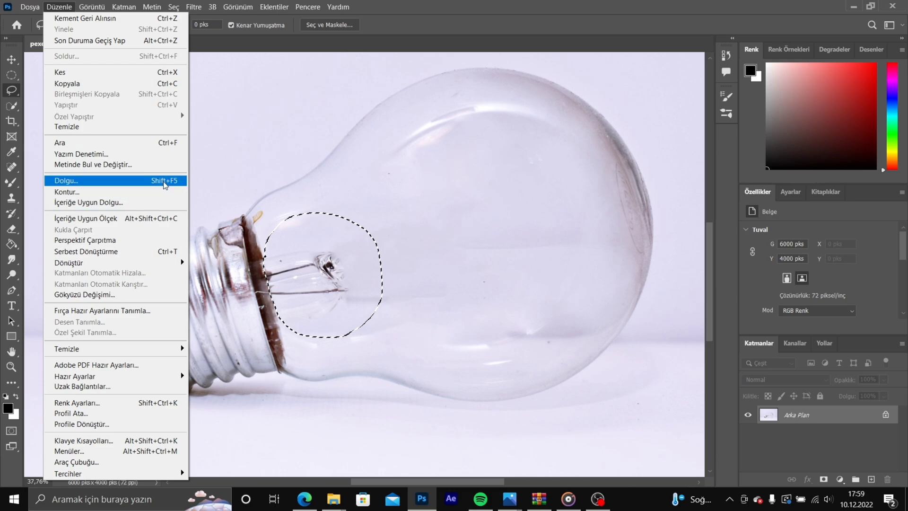
{"action": "left_click", "coordinate": [66, 180]}
{"action": "left_click", "coordinate": [545, 118]}
{"action": "left_click", "coordinate": [174, 7]}
{"action": "left_click", "coordinate": [199, 28]}
- Heal the leftover wire traces and smudges near the collar and in the lower part of the glass
{"action": "key", "text": "j"}
{"action": "mouse_move", "coordinate": [267, 264]}
{"action": "left_mouse_down"}
{"action": "mouse_move", "coordinate": [281, 320]}
{"action": "mouse_move", "coordinate": [310, 271]}
{"action": "mouse_move", "coordinate": [290, 265]}
{"action": "left_mouse_up"}
{"action": "key", "text": "ctrl+space"}
{"action": "left_click_drag", "start_coordinate": [393, 299], "coordinate": [330, 317]}
{"action": "left_click_drag", "start_coordinate": [521, 330], "coordinate": [592, 328]}
{"action": "left_click_drag", "start_coordinate": [405, 482], "coordinate": [427, 481]}
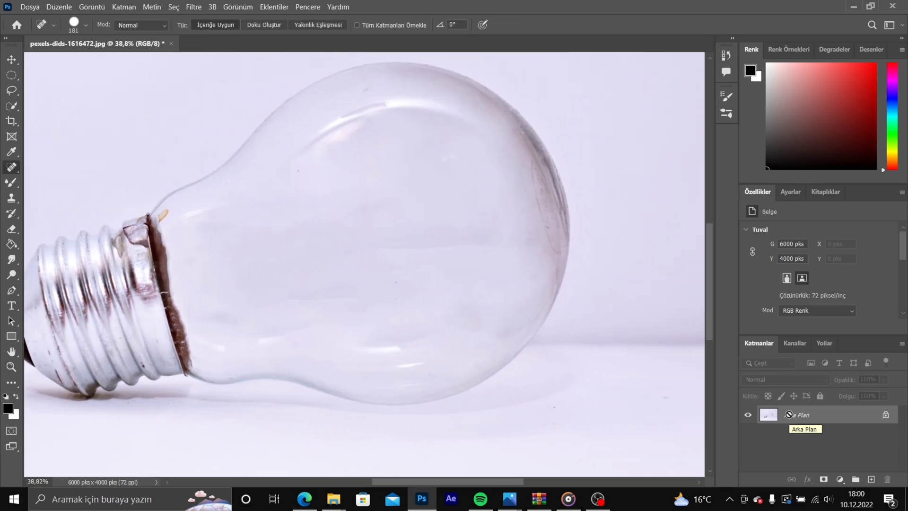
- Unlock and duplicate the background layer, naming the lower layer lamb1 and its copy lamb2
{"action": "left_click", "coordinate": [886, 414]}
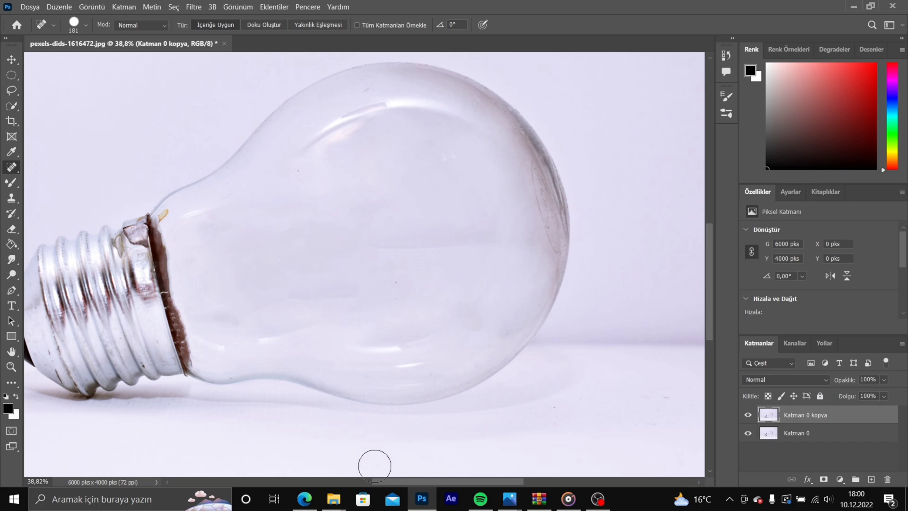
{"action": "scroll", "coordinate": [367, 460], "scroll_direction": "left", "scroll_amount": 2}
{"action": "double_click", "coordinate": [796, 432]}
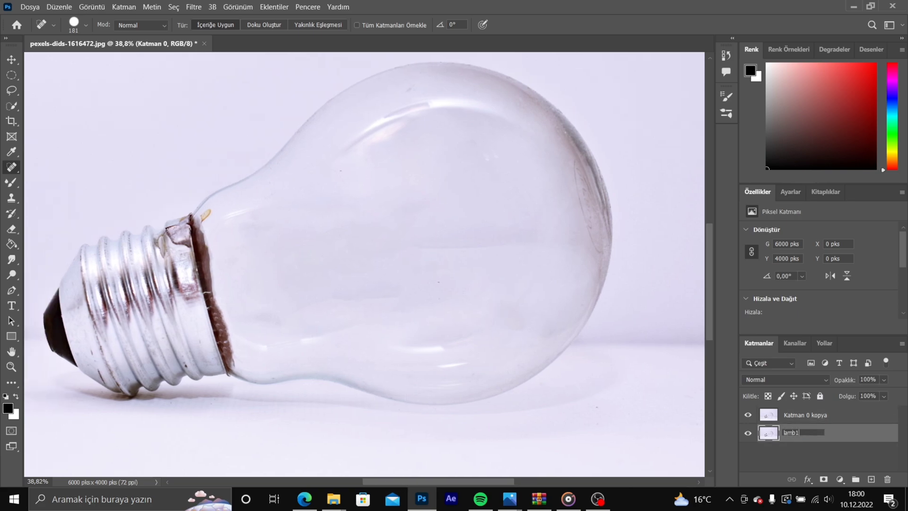
{"action": "double_click", "coordinate": [819, 413]}
{"action": "type", "text": "lamb2"}
{"action": "left_click", "coordinate": [860, 451]}
- Open pexels-trace-hudson-2529973.jpg and bring the foggy forest image into the bulb document as a new layer
{"action": "left_click", "coordinate": [29, 7]}
{"action": "left_click", "coordinate": [33, 27]}
{"action": "left_click", "coordinate": [413, 276]}
{"action": "double_click", "coordinate": [498, 303]}
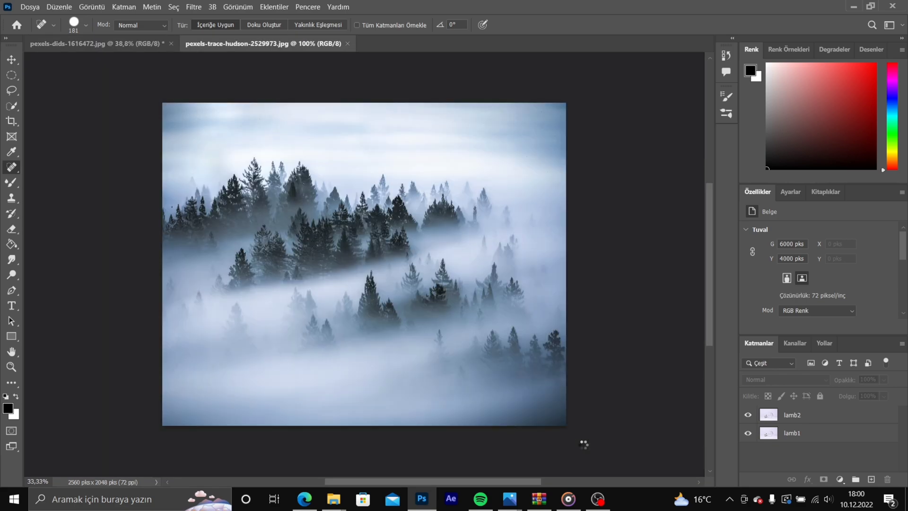
{"action": "key", "text": "v"}
{"action": "left_click_drag", "start_coordinate": [302, 211], "coordinate": [362, 270]}
- Set the forest layer's blend mode to Çoğalt (Multiply) and move the layer over the bulb
{"action": "key", "text": "ctrl+space"}
{"action": "left_click", "coordinate": [785, 379]}
{"action": "left_click", "coordinate": [759, 235]}
{"action": "left_click_drag", "start_coordinate": [461, 264], "coordinate": [495, 236]}
- Mirror the forest layer, tilt it to follow the bulb, and position it over the glass
{"action": "key", "text": "ctrl+space"}
{"action": "left_click_drag", "start_coordinate": [573, 115], "coordinate": [595, 158]}
{"action": "right_click", "coordinate": [407, 258]}
{"action": "left_click", "coordinate": [437, 239]}
{"action": "left_click_drag", "start_coordinate": [405, 268], "coordinate": [388, 268]}
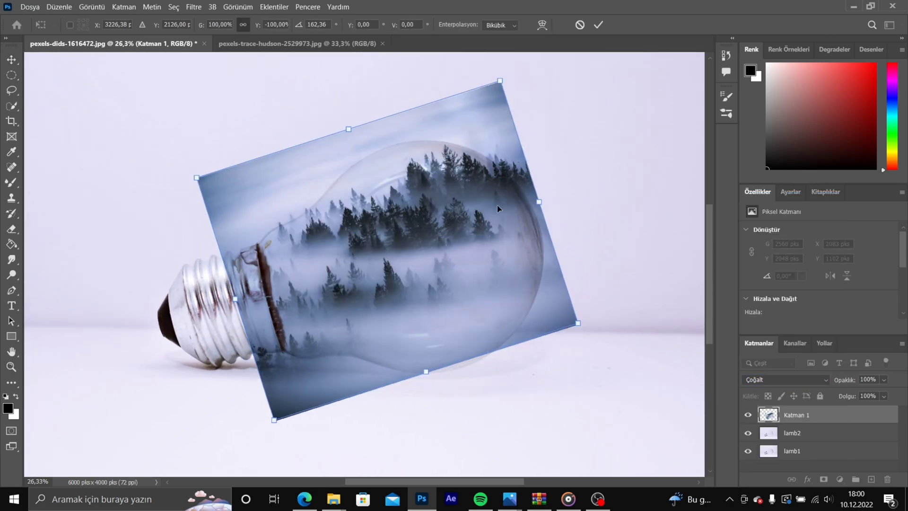
{"action": "left_click_drag", "start_coordinate": [598, 312], "coordinate": [604, 339]}
{"action": "left_click_drag", "start_coordinate": [445, 224], "coordinate": [442, 231]}
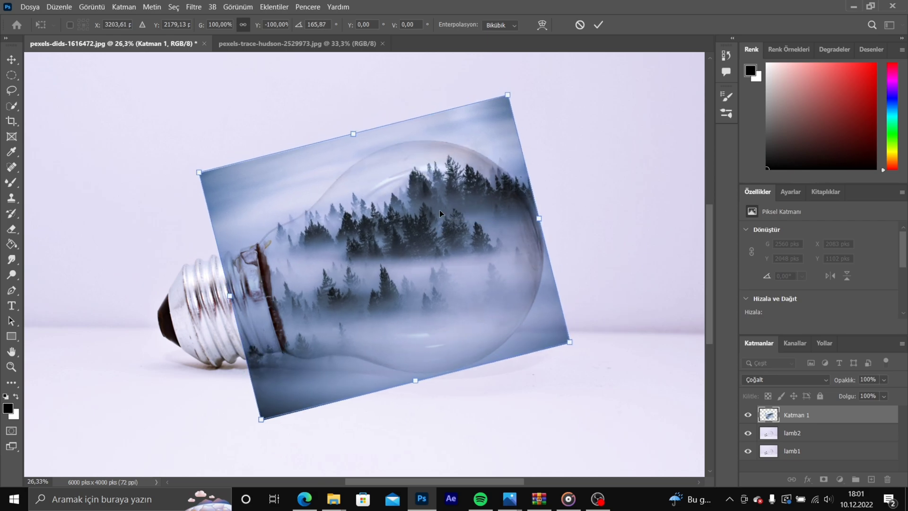
{"action": "key", "text": "Return"}
- Add a layer mask to the forest layer
{"action": "key", "text": "z"}
{"action": "left_click", "coordinate": [369, 243]}
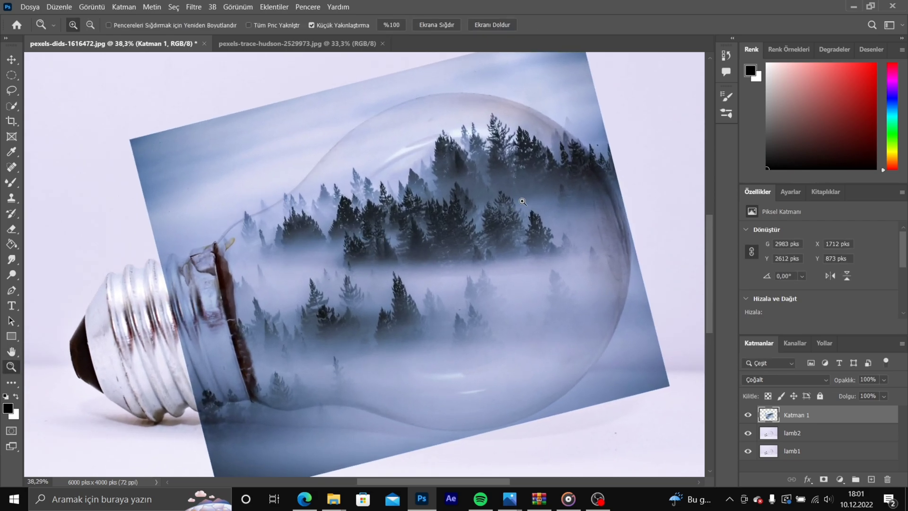
{"action": "left_click", "coordinate": [824, 479]}
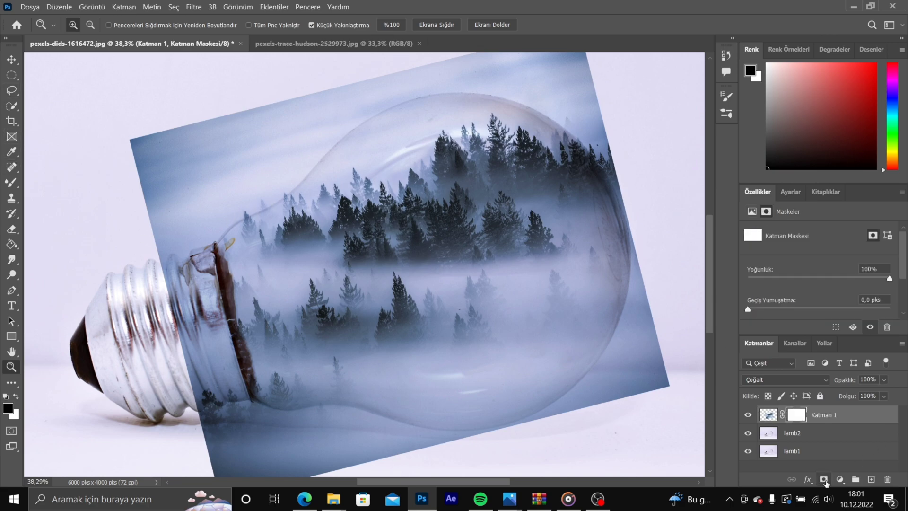
- Roughly erase the forest image around the bulb, metal base and lower glass on the mask with a soft 168 px eraser
{"action": "left_click", "coordinate": [11, 229]}
{"action": "left_click", "coordinate": [86, 25]}
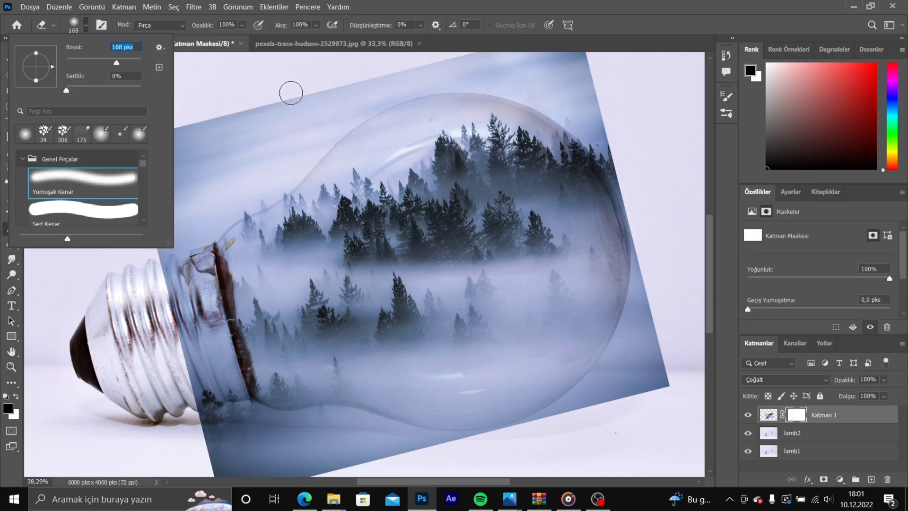
{"action": "left_click", "coordinate": [287, 92]}
{"action": "mouse_move", "coordinate": [174, 145]}
{"action": "left_mouse_down"}
{"action": "mouse_move", "coordinate": [288, 101]}
{"action": "mouse_move", "coordinate": [244, 109]}
{"action": "mouse_move", "coordinate": [228, 122]}
{"action": "mouse_move", "coordinate": [343, 61]}
{"action": "mouse_move", "coordinate": [382, 67]}
{"action": "mouse_move", "coordinate": [261, 124]}
{"action": "mouse_move", "coordinate": [138, 224]}
{"action": "mouse_move", "coordinate": [155, 259]}
{"action": "mouse_move", "coordinate": [179, 189]}
{"action": "mouse_move", "coordinate": [208, 418]}
{"action": "mouse_move", "coordinate": [187, 381]}
{"action": "mouse_move", "coordinate": [186, 200]}
{"action": "mouse_move", "coordinate": [326, 111]}
{"action": "mouse_move", "coordinate": [480, 56]}
{"action": "mouse_move", "coordinate": [425, 67]}
{"action": "mouse_move", "coordinate": [417, 89]}
{"action": "mouse_move", "coordinate": [520, 87]}
{"action": "mouse_move", "coordinate": [626, 40]}
{"action": "mouse_move", "coordinate": [190, 111]}
{"action": "mouse_move", "coordinate": [183, 140]}
{"action": "mouse_move", "coordinate": [136, 141]}
{"action": "mouse_move", "coordinate": [148, 208]}
{"action": "mouse_move", "coordinate": [208, 373]}
{"action": "mouse_move", "coordinate": [187, 414]}
{"action": "mouse_move", "coordinate": [162, 374]}
{"action": "mouse_move", "coordinate": [228, 321]}
{"action": "mouse_move", "coordinate": [222, 267]}
{"action": "mouse_move", "coordinate": [248, 331]}
{"action": "mouse_move", "coordinate": [380, 368]}
{"action": "mouse_move", "coordinate": [569, 349]}
{"action": "mouse_move", "coordinate": [182, 330]}
{"action": "mouse_move", "coordinate": [456, 349]}
{"action": "mouse_move", "coordinate": [258, 352]}
{"action": "mouse_move", "coordinate": [654, 245]}
{"action": "mouse_move", "coordinate": [617, 238]}
{"action": "mouse_move", "coordinate": [704, 226]}
{"action": "left_mouse_up"}
{"action": "key", "text": "ctrl+z"}
{"action": "scroll", "coordinate": [205, 374], "scroll_direction": "down", "scroll_amount": 2}
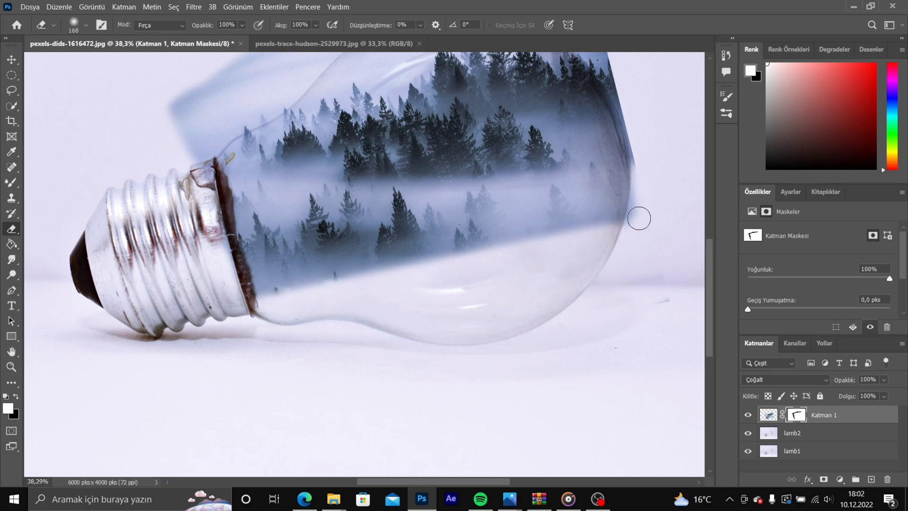
{"action": "scroll", "coordinate": [587, 128], "scroll_direction": "up", "scroll_amount": 3}
{"action": "mouse_move", "coordinate": [166, 203]}
{"action": "left_mouse_down"}
{"action": "mouse_move", "coordinate": [186, 269]}
{"action": "mouse_move", "coordinate": [209, 232]}
{"action": "mouse_move", "coordinate": [158, 314]}
{"action": "left_mouse_up"}
- Erase the forest overspill along the bulb's upper neck outline on the mask with a 37 px eraser
{"action": "key", "text": "z"}
{"action": "mouse_move", "coordinate": [213, 249]}
{"action": "left_mouse_down"}
{"action": "mouse_move", "coordinate": [250, 217]}
{"action": "mouse_move", "coordinate": [314, 225]}
{"action": "mouse_move", "coordinate": [310, 241]}
{"action": "left_mouse_up"}
{"action": "scroll", "coordinate": [231, 107], "scroll_direction": "up", "scroll_amount": 1}
{"action": "left_click", "coordinate": [87, 25]}
{"action": "left_click", "coordinate": [80, 59]}
{"action": "left_click_drag", "start_coordinate": [364, 316], "coordinate": [346, 314]}
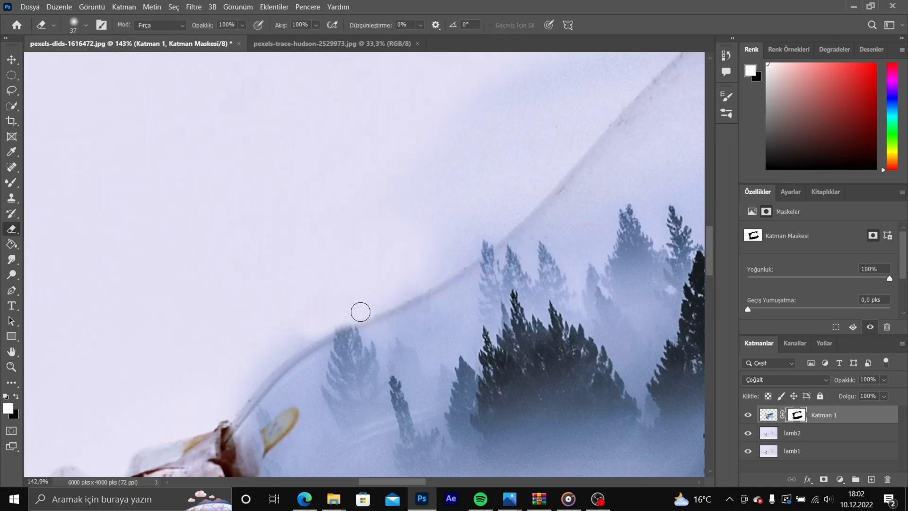
{"action": "scroll", "coordinate": [254, 376], "scroll_direction": "right", "scroll_amount": 3}
{"action": "left_click", "coordinate": [352, 233]}
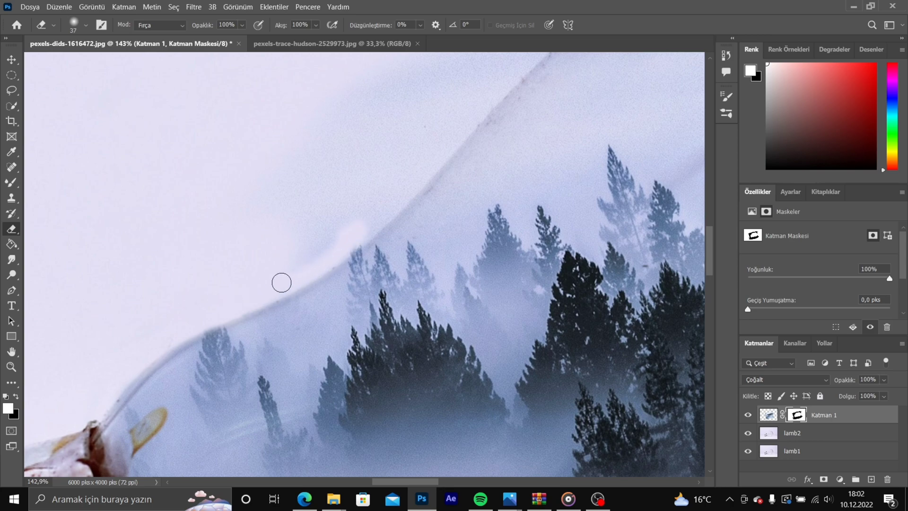
- Enlarge the eraser to 84 px and erase the forest overspill along the glass outline above the neck
{"action": "left_click", "coordinate": [87, 25]}
{"action": "left_click", "coordinate": [96, 60]}
{"action": "mouse_move", "coordinate": [402, 78]}
{"action": "left_mouse_down"}
{"action": "mouse_move", "coordinate": [411, 146]}
{"action": "mouse_move", "coordinate": [433, 85]}
{"action": "mouse_move", "coordinate": [423, 120]}
{"action": "left_mouse_up"}
{"action": "scroll", "coordinate": [408, 212], "scroll_direction": "up", "scroll_amount": 3}
{"action": "scroll", "coordinate": [388, 350], "scroll_direction": "right", "scroll_amount": 3}
{"action": "scroll", "coordinate": [370, 281], "scroll_direction": "up", "scroll_amount": 2}
{"action": "mouse_move", "coordinate": [345, 261]}
{"action": "left_mouse_down"}
{"action": "mouse_move", "coordinate": [412, 195]}
{"action": "mouse_move", "coordinate": [514, 136]}
{"action": "mouse_move", "coordinate": [615, 102]}
{"action": "left_mouse_up"}
{"action": "left_click_drag", "start_coordinate": [401, 481], "coordinate": [463, 481]}
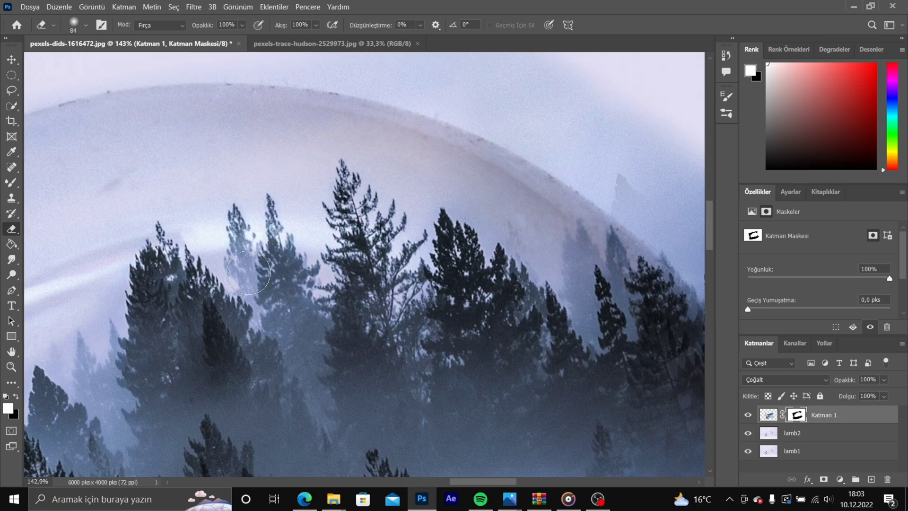
- Erase the forest overspill along the bulb's top and upper-right curve on the mask
{"action": "scroll", "coordinate": [239, 172], "scroll_direction": "up", "scroll_amount": 3}
{"action": "mouse_move", "coordinate": [137, 187]}
{"action": "left_mouse_down"}
{"action": "mouse_move", "coordinate": [293, 173]}
{"action": "mouse_move", "coordinate": [536, 59]}
{"action": "left_mouse_up"}
{"action": "scroll", "coordinate": [331, 208], "scroll_direction": "up", "scroll_amount": 2}
{"action": "mouse_move", "coordinate": [361, 254]}
{"action": "left_mouse_down"}
{"action": "mouse_move", "coordinate": [701, 337]}
{"action": "mouse_move", "coordinate": [458, 286]}
{"action": "mouse_move", "coordinate": [619, 359]}
{"action": "mouse_move", "coordinate": [547, 335]}
{"action": "mouse_move", "coordinate": [668, 347]}
{"action": "mouse_move", "coordinate": [630, 396]}
{"action": "left_mouse_up"}
{"action": "scroll", "coordinate": [557, 269], "scroll_direction": "down", "scroll_amount": 5}
{"action": "mouse_move", "coordinate": [626, 341]}
{"action": "left_mouse_down"}
{"action": "mouse_move", "coordinate": [613, 354]}
{"action": "mouse_move", "coordinate": [486, 244]}
{"action": "mouse_move", "coordinate": [573, 341]}
{"action": "left_mouse_up"}
{"action": "scroll", "coordinate": [573, 341], "scroll_direction": "down", "scroll_amount": 3}
{"action": "mouse_move", "coordinate": [598, 229]}
{"action": "left_mouse_down"}
{"action": "mouse_move", "coordinate": [575, 268]}
{"action": "mouse_move", "coordinate": [514, 198]}
{"action": "mouse_move", "coordinate": [607, 308]}
{"action": "mouse_move", "coordinate": [651, 375]}
{"action": "mouse_move", "coordinate": [661, 417]}
{"action": "left_mouse_up"}
{"action": "scroll", "coordinate": [661, 417], "scroll_direction": "down", "scroll_amount": 2}
{"action": "mouse_move", "coordinate": [501, 177]}
{"action": "left_mouse_down"}
{"action": "mouse_move", "coordinate": [582, 306]}
{"action": "mouse_move", "coordinate": [610, 326]}
{"action": "left_mouse_up"}
- Reduce the eraser to 44 px and clean the mask edge along the bulb's right side
{"action": "left_click", "coordinate": [81, 31]}
{"action": "left_click", "coordinate": [16, 401]}
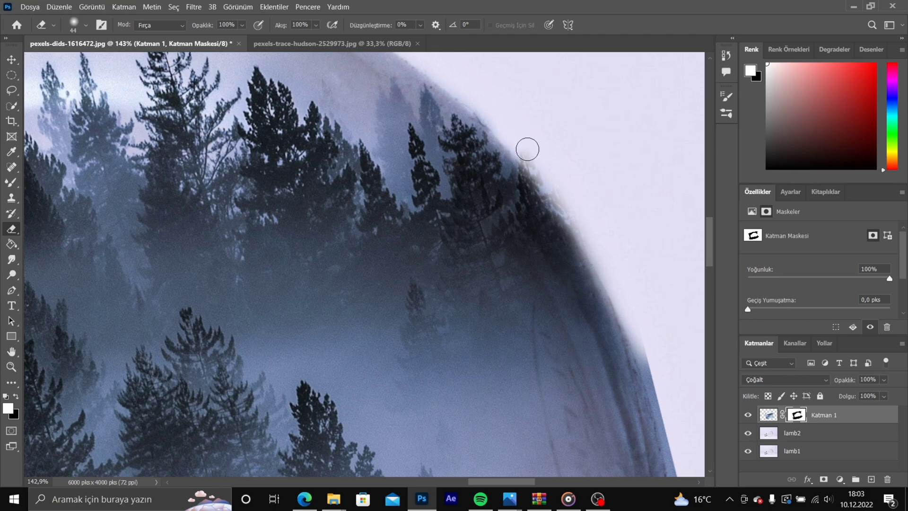
{"action": "scroll", "coordinate": [615, 269], "scroll_direction": "down", "scroll_amount": 2}
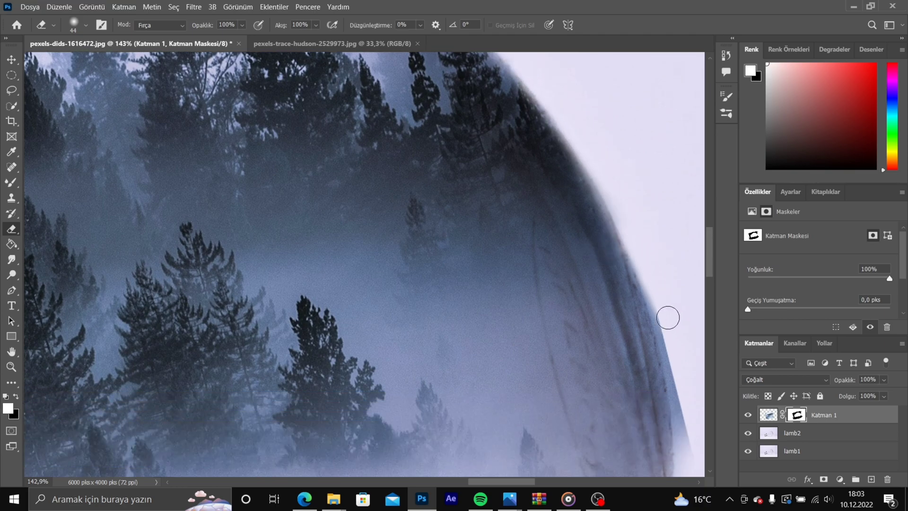
{"action": "left_click_drag", "start_coordinate": [681, 417], "coordinate": [668, 365]}
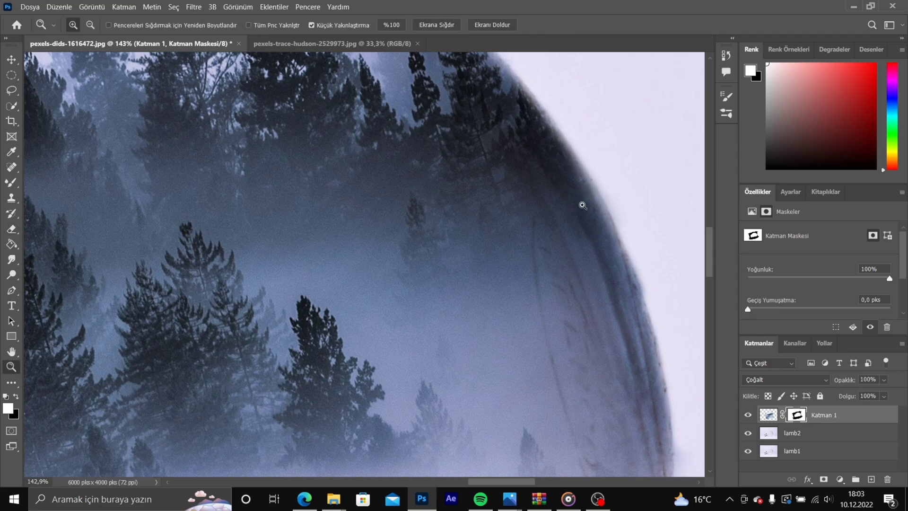
- Examine the whole bulb and compare it with the forest layer hidden and shown
{"action": "left_click_drag", "start_coordinate": [586, 203], "coordinate": [523, 211]}
{"action": "left_click_drag", "start_coordinate": [397, 201], "coordinate": [404, 201]}
{"action": "scroll", "coordinate": [408, 200], "scroll_direction": "down", "scroll_amount": 2}
{"action": "scroll", "coordinate": [407, 199], "scroll_direction": "down", "scroll_amount": 1}
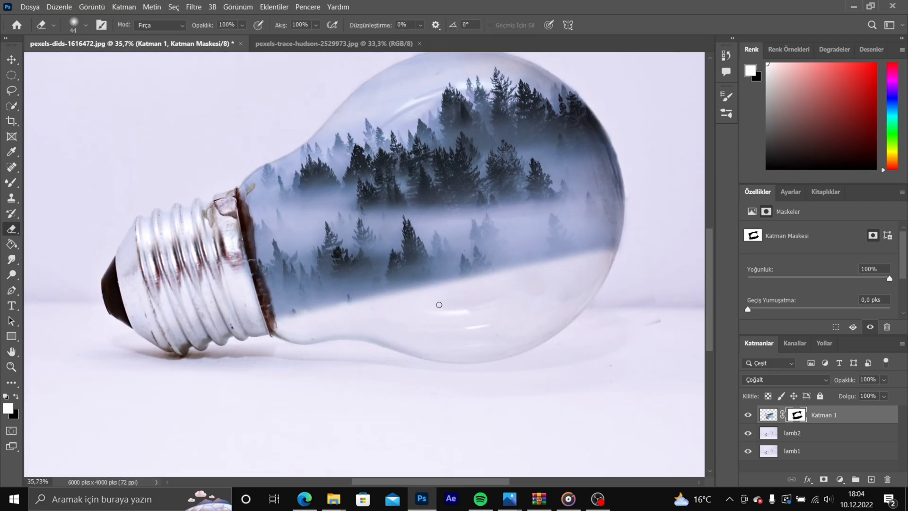
{"action": "left_click", "coordinate": [11, 76]}
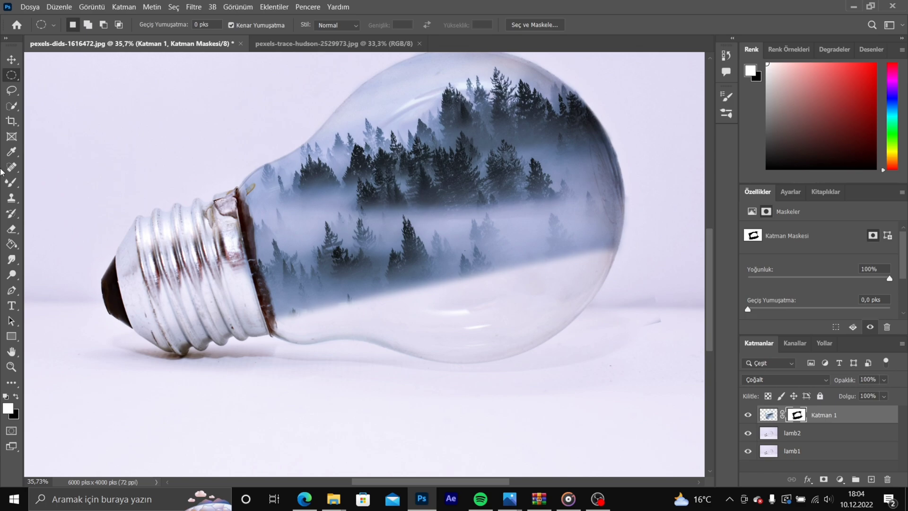
{"action": "key", "text": "e"}
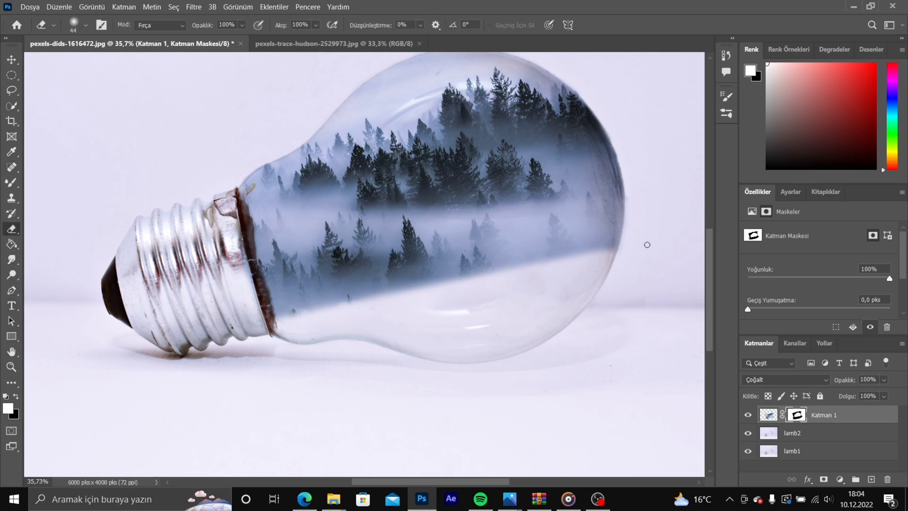
{"action": "scroll", "coordinate": [647, 243], "scroll_direction": "up", "scroll_amount": 2}
{"action": "left_click", "coordinate": [748, 415]}
{"action": "left_click", "coordinate": [747, 415]}
{"action": "scroll", "coordinate": [378, 251], "scroll_direction": "down", "scroll_amount": 1}
- Draw a long, thin elliptical selection beneath the bulb and make black the foreground colour for filling
{"action": "left_click", "coordinate": [11, 75]}
{"action": "left_click_drag", "start_coordinate": [498, 416], "coordinate": [171, 432]}
{"action": "scroll", "coordinate": [170, 433], "scroll_direction": "down", "scroll_amount": 1}
{"action": "key", "text": "g"}
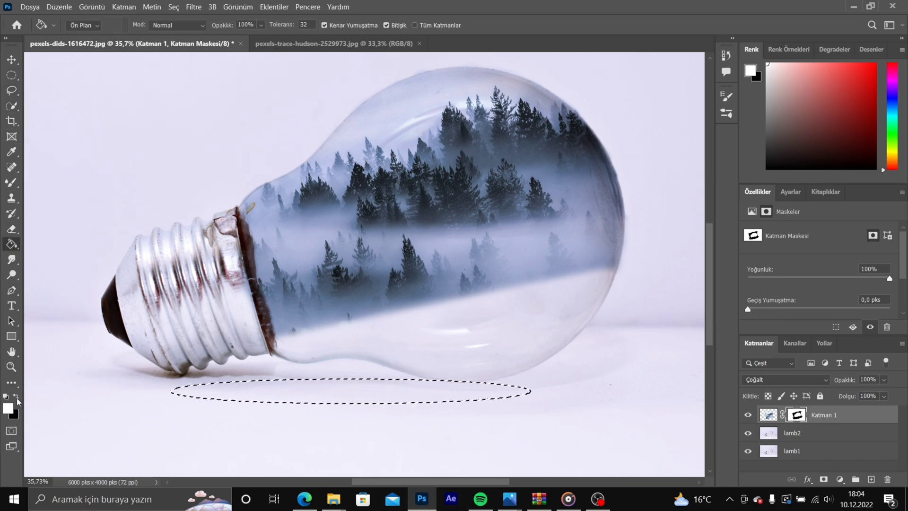
{"action": "left_click", "coordinate": [17, 399]}
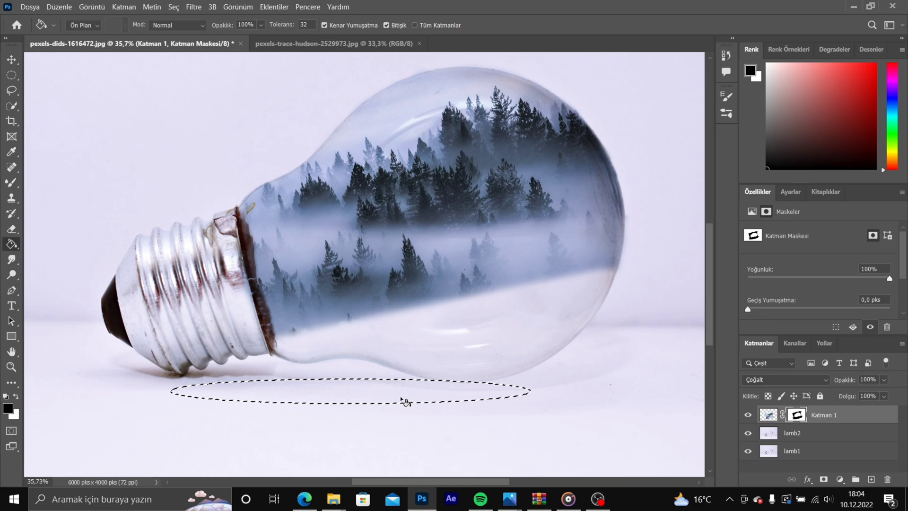
- Fill the elliptical selection with black on the lamb2 layer and deselect
{"action": "left_click", "coordinate": [792, 433]}
{"action": "left_click", "coordinate": [173, 6]}
{"action": "left_click", "coordinate": [187, 26]}
{"action": "left_click", "coordinate": [194, 7]}
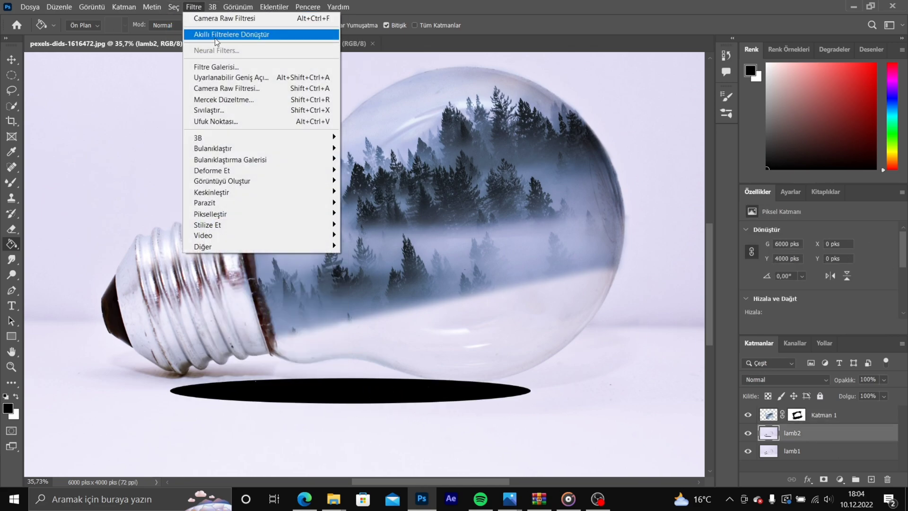
{"action": "mouse_move", "coordinate": [218, 149]}
{"action": "left_click", "coordinate": [374, 178]}
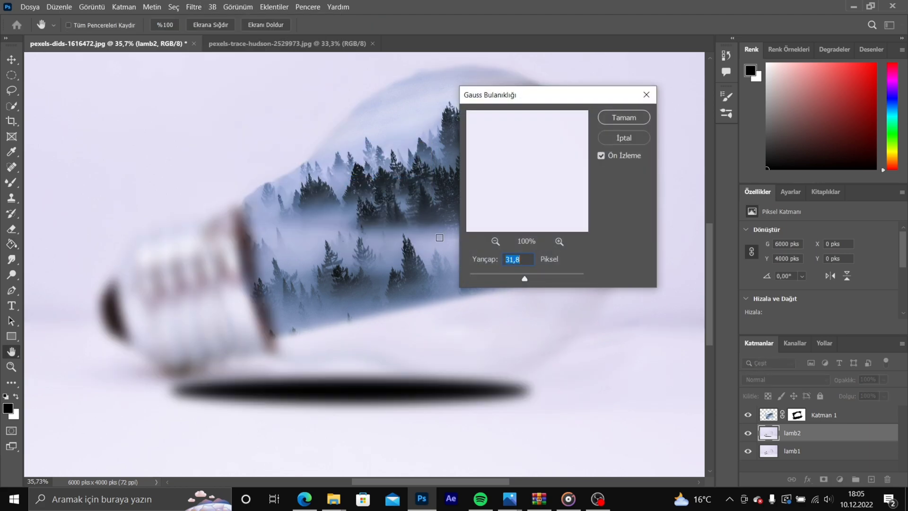
{"action": "left_click", "coordinate": [648, 94]}
- Try moving the black ellipse, and undo back to the unfilled elliptical selection
{"action": "key", "text": "v"}
{"action": "left_click_drag", "start_coordinate": [371, 391], "coordinate": [391, 405]}
{"action": "key", "text": "ctrl+z"}
{"action": "key", "text": "ctrl+z"}
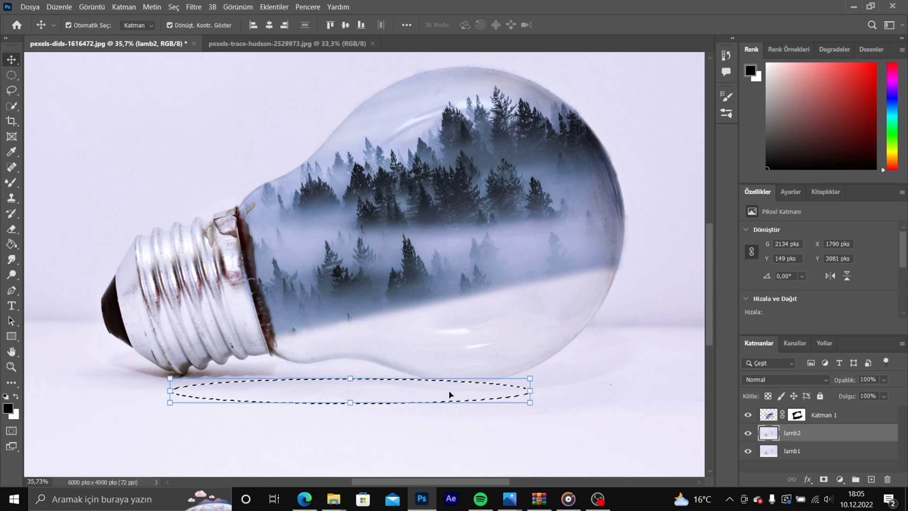
- Create a new layer above lamb2 and fill the elliptical selection with black on it
{"action": "left_click", "coordinate": [871, 479]}
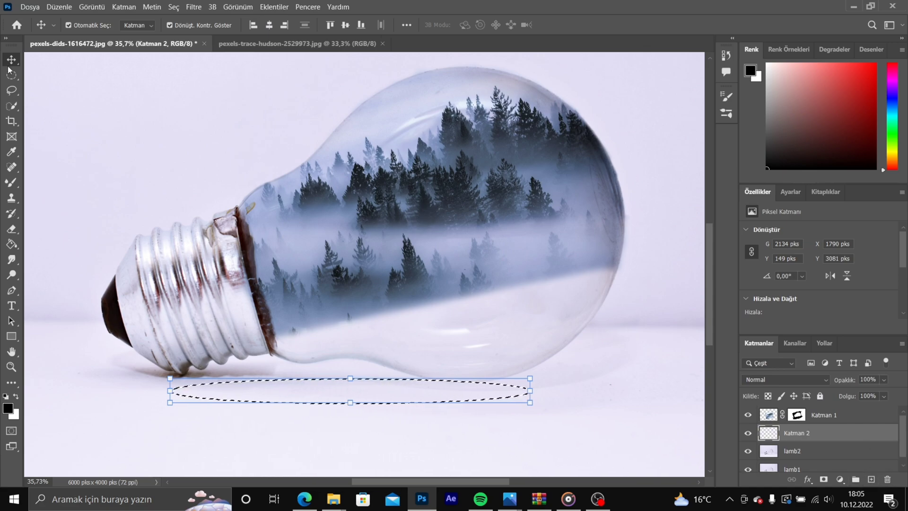
{"action": "key", "text": "g"}
- Try a Gaussian Blur with a 31.8 px radius on the black ellipse inside its selection
{"action": "left_click", "coordinate": [193, 7]}
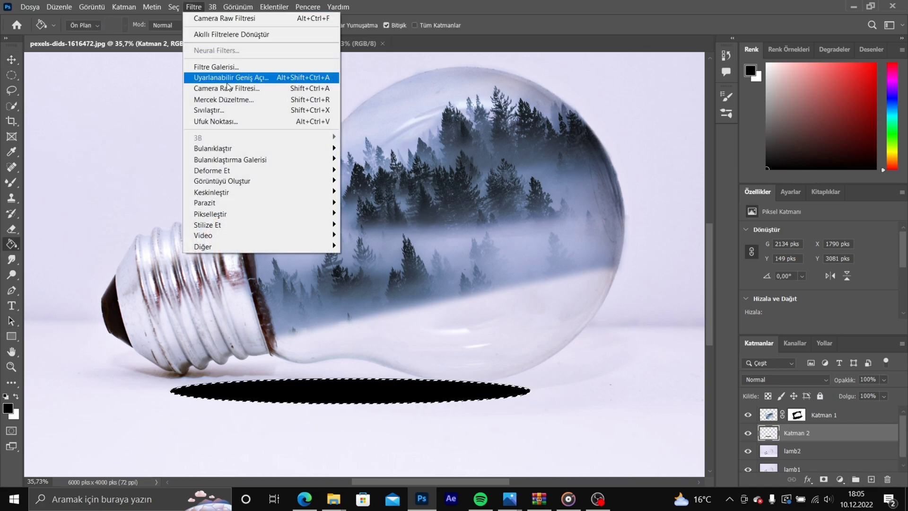
{"action": "mouse_move", "coordinate": [284, 146]}
{"action": "left_click", "coordinate": [372, 182]}
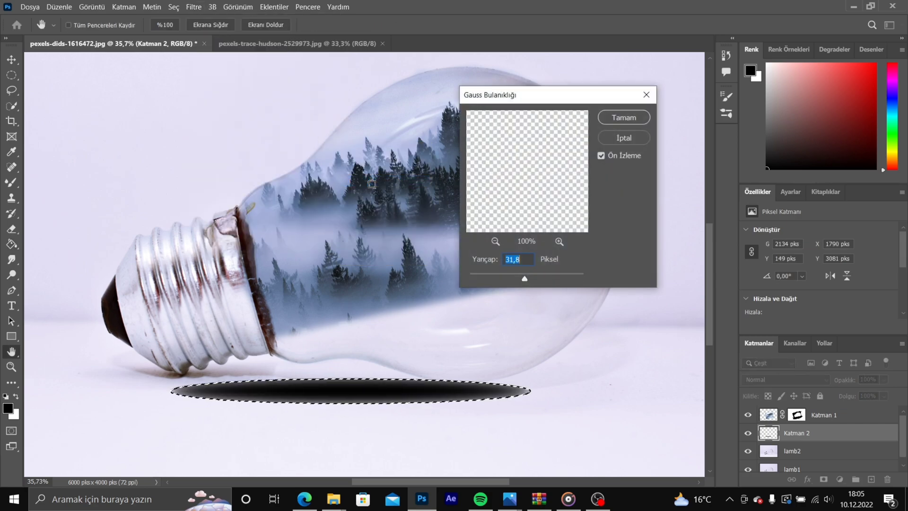
{"action": "left_click", "coordinate": [623, 117]}
- Deselect and apply a Gaussian Blur with a 29.1 px radius to the black shadow ellipse
{"action": "left_click", "coordinate": [173, 7]}
{"action": "left_click", "coordinate": [194, 28]}
{"action": "left_click", "coordinate": [193, 7]}
{"action": "mouse_move", "coordinate": [284, 149]}
{"action": "left_click", "coordinate": [372, 182]}
{"action": "mouse_move", "coordinate": [524, 280]}
{"action": "left_mouse_down"}
{"action": "mouse_move", "coordinate": [516, 280]}
{"action": "mouse_move", "coordinate": [524, 280]}
{"action": "left_mouse_up"}
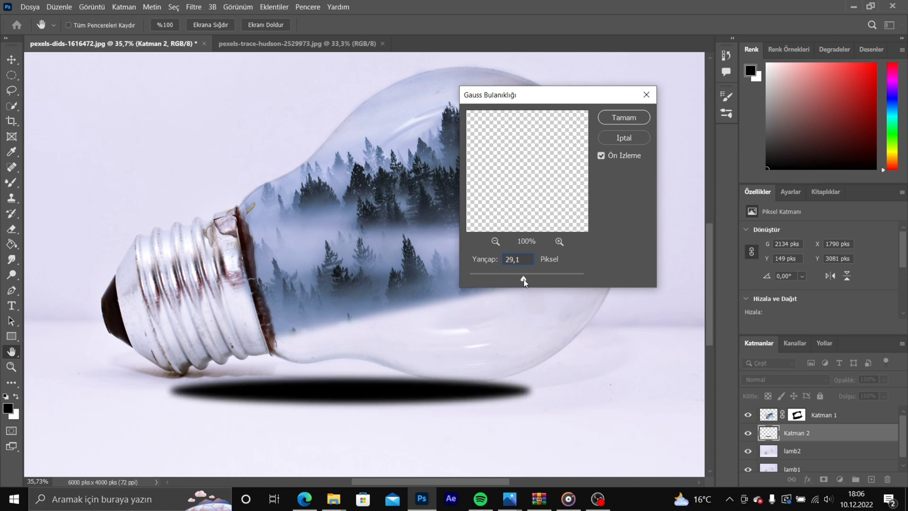
{"action": "left_click", "coordinate": [620, 119]}
- Scale the shadow to 110.75% width and 89.14% height and move it up against the bulb's underside
{"action": "key", "text": "g"}
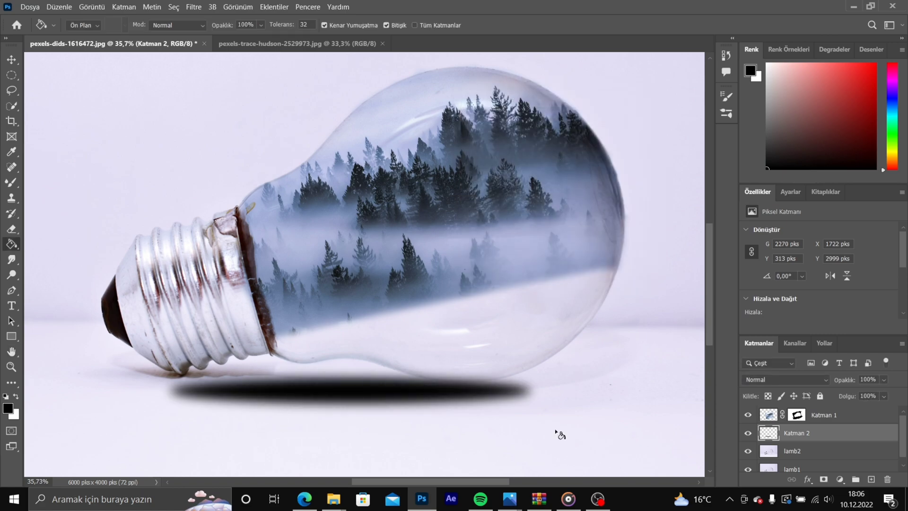
{"action": "left_click", "coordinate": [9, 62]}
{"action": "left_click_drag", "start_coordinate": [159, 390], "coordinate": [150, 391]}
{"action": "left_click_drag", "start_coordinate": [346, 417], "coordinate": [346, 411]}
{"action": "left_click_drag", "start_coordinate": [543, 389], "coordinate": [566, 389]}
{"action": "left_click_drag", "start_coordinate": [358, 392], "coordinate": [361, 387]}
{"action": "left_click_drag", "start_coordinate": [567, 385], "coordinate": [577, 385]}
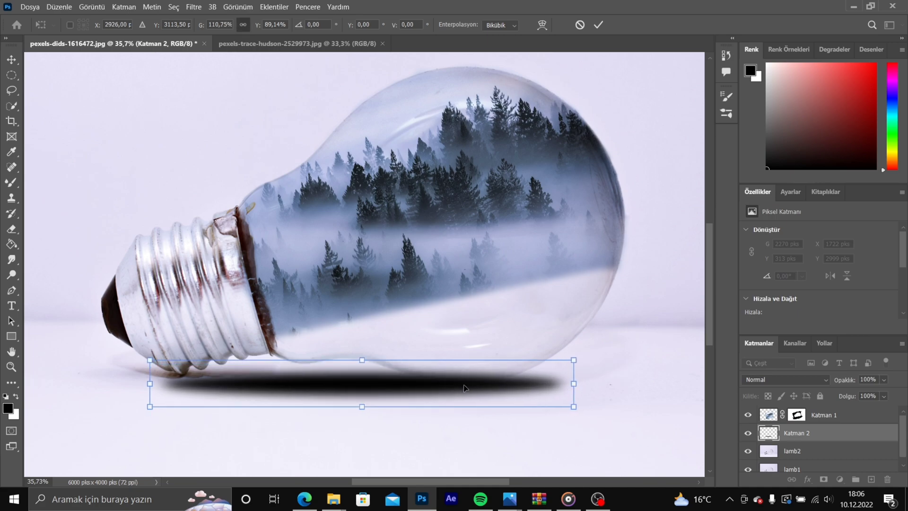
{"action": "left_click", "coordinate": [598, 25]}
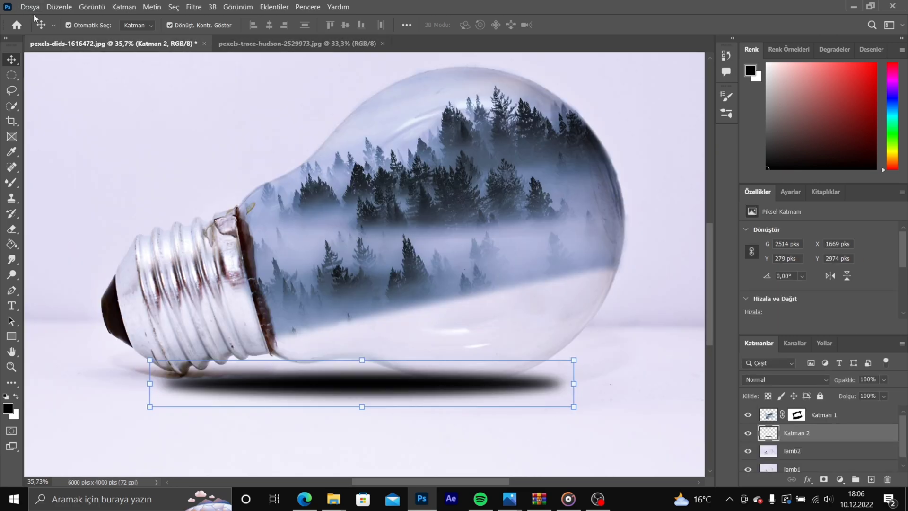
- Open the elephant photo pexels-richard-de-reus-978629.jpg
{"action": "left_click", "coordinate": [30, 7]}
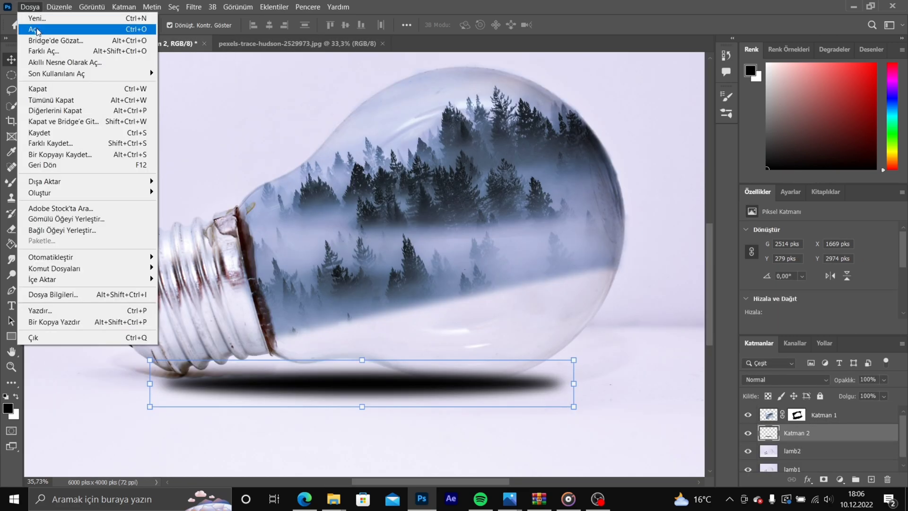
{"action": "left_click", "coordinate": [33, 24]}
{"action": "left_click", "coordinate": [421, 285]}
{"action": "left_click", "coordinate": [582, 454]}
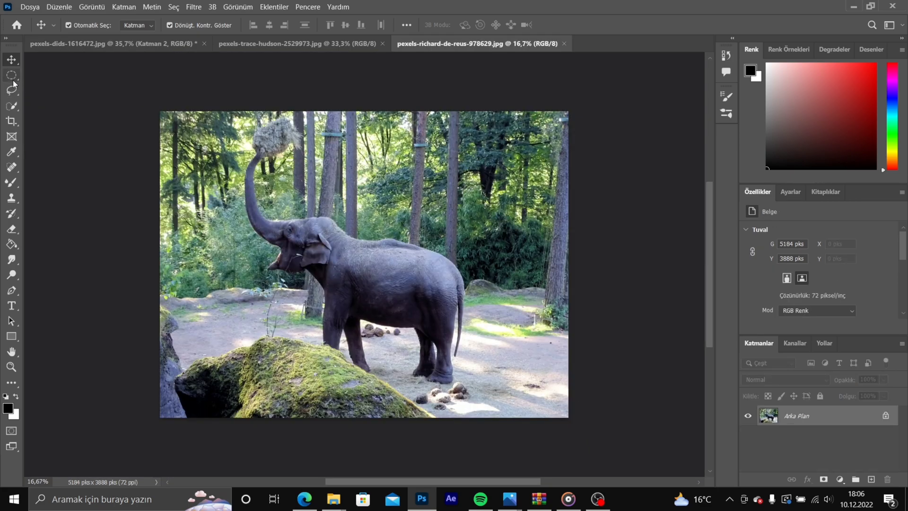
- Select the elephant's raised trunk with the Quick Selection tool, trimming the spill over the foliage
{"action": "left_click", "coordinate": [11, 105]}
{"action": "key", "text": "ctrl+space"}
{"action": "mouse_move", "coordinate": [227, 171]}
{"action": "left_mouse_down"}
{"action": "mouse_move", "coordinate": [355, 142]}
{"action": "mouse_move", "coordinate": [411, 116]}
{"action": "left_mouse_up"}
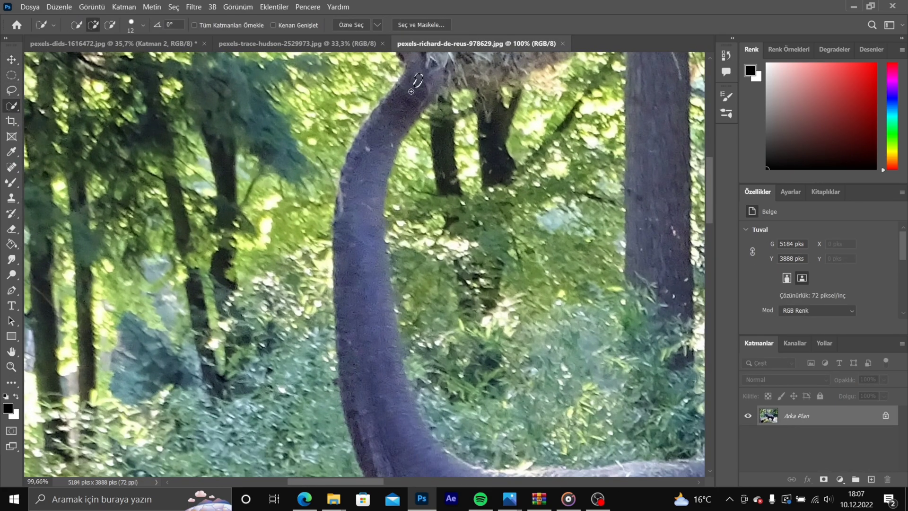
{"action": "left_click_drag", "start_coordinate": [364, 298], "coordinate": [391, 437]}
{"action": "key", "text": "ctrl+space"}
{"action": "left_click_drag", "start_coordinate": [439, 179], "coordinate": [426, 184]}
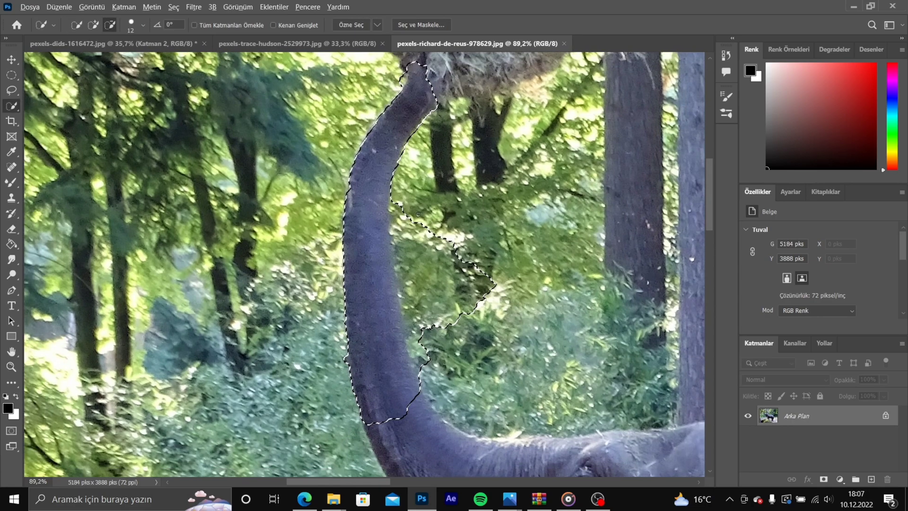
{"action": "scroll", "coordinate": [403, 252], "scroll_direction": "down", "scroll_amount": 1}
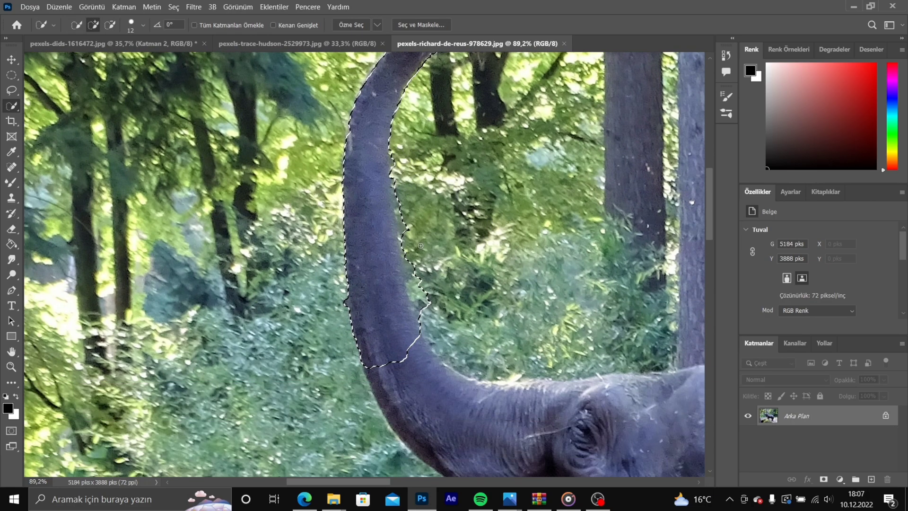
- Extend the selection along the trunk's base over the elephant's head, open mouth, ear and back
{"action": "scroll", "coordinate": [400, 274], "scroll_direction": "down", "scroll_amount": 1}
{"action": "mouse_move", "coordinate": [390, 303]}
{"action": "left_mouse_down"}
{"action": "mouse_move", "coordinate": [461, 370]}
{"action": "mouse_move", "coordinate": [682, 386]}
{"action": "left_mouse_up"}
{"action": "left_click_drag", "start_coordinate": [658, 464], "coordinate": [652, 451]}
{"action": "scroll", "coordinate": [615, 379], "scroll_direction": "down", "scroll_amount": 4}
{"action": "mouse_move", "coordinate": [610, 336]}
{"action": "left_mouse_down"}
{"action": "mouse_move", "coordinate": [544, 397]}
{"action": "mouse_move", "coordinate": [473, 434]}
{"action": "left_mouse_up"}
{"action": "scroll", "coordinate": [508, 431], "scroll_direction": "down", "scroll_amount": 4}
{"action": "left_click_drag", "start_coordinate": [601, 410], "coordinate": [685, 406]}
{"action": "left_click_drag", "start_coordinate": [623, 359], "coordinate": [578, 356]}
{"action": "left_click_drag", "start_coordinate": [559, 327], "coordinate": [581, 332]}
{"action": "scroll", "coordinate": [615, 314], "scroll_direction": "right", "scroll_amount": 5}
{"action": "left_click_drag", "start_coordinate": [352, 111], "coordinate": [414, 147]}
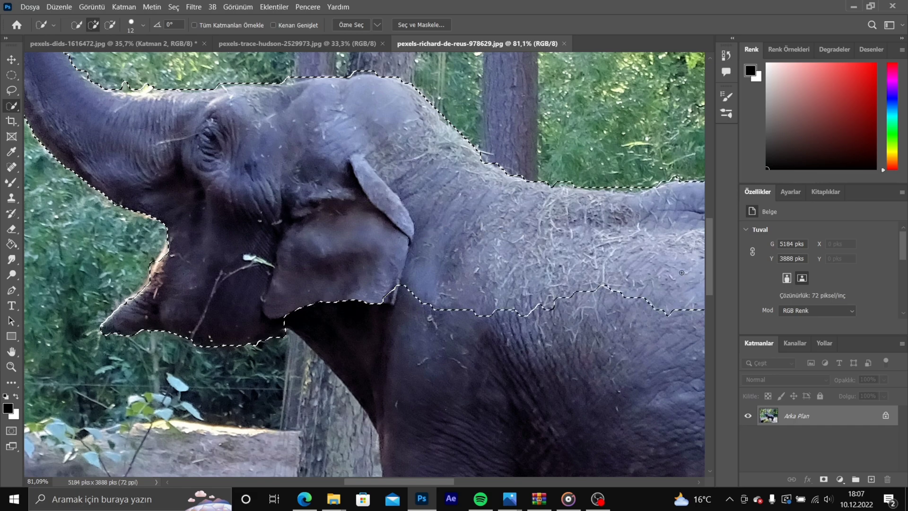
- Extend the selection over the elephant's flank, belly and legs down to the feet
{"action": "scroll", "coordinate": [684, 274], "scroll_direction": "down", "scroll_amount": 8}
{"action": "scroll", "coordinate": [414, 431], "scroll_direction": "right", "scroll_amount": 4}
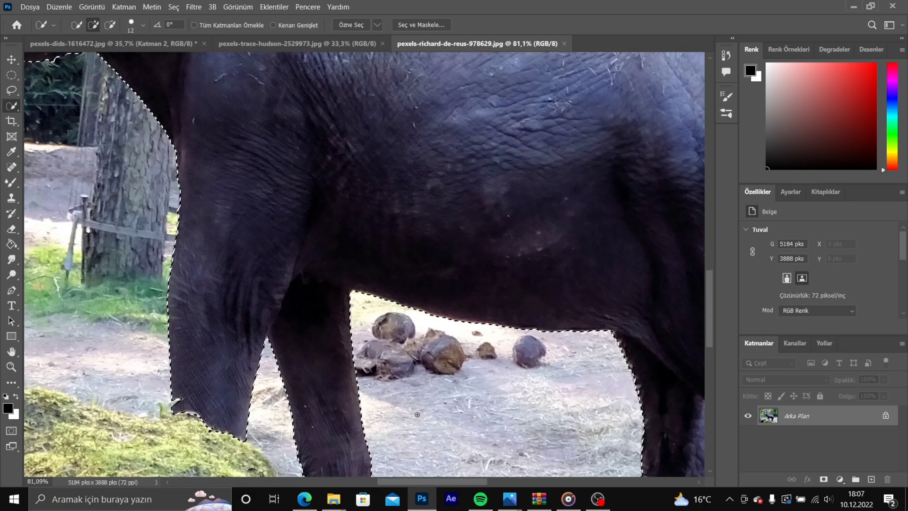
{"action": "scroll", "coordinate": [415, 431], "scroll_direction": "down", "scroll_amount": 4}
{"action": "scroll", "coordinate": [415, 425], "scroll_direction": "right", "scroll_amount": 7}
{"action": "left_click_drag", "start_coordinate": [436, 324], "coordinate": [448, 364]}
{"action": "scroll", "coordinate": [449, 369], "scroll_direction": "down", "scroll_amount": 2}
{"action": "scroll", "coordinate": [473, 359], "scroll_direction": "up", "scroll_amount": 6}
- Add the elephant's rump and hanging tail to the selection
{"action": "left_click_drag", "start_coordinate": [559, 182], "coordinate": [534, 460]}
{"action": "left_click_drag", "start_coordinate": [567, 260], "coordinate": [544, 426]}
{"action": "mouse_move", "coordinate": [569, 197]}
{"action": "left_mouse_down"}
{"action": "mouse_move", "coordinate": [567, 236]}
{"action": "mouse_move", "coordinate": [550, 234]}
{"action": "left_mouse_up"}
{"action": "scroll", "coordinate": [540, 234], "scroll_direction": "up", "scroll_amount": 1}
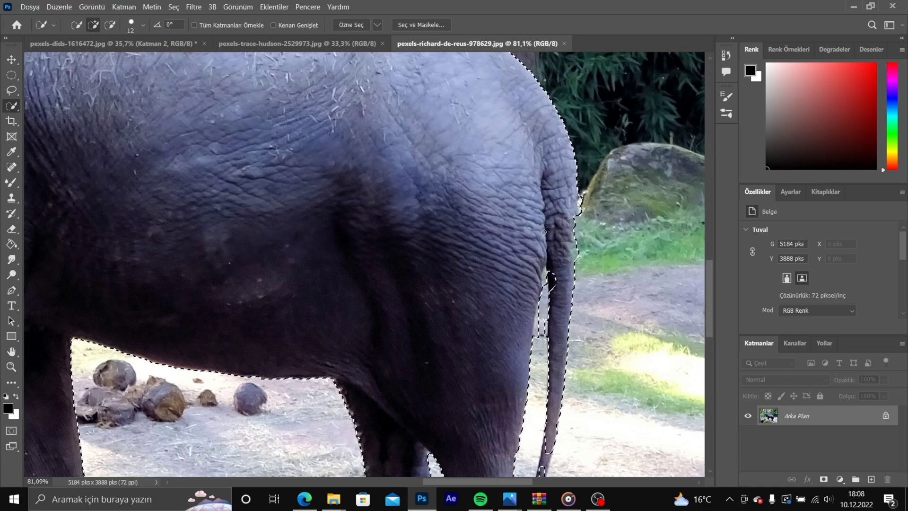
{"action": "scroll", "coordinate": [540, 234], "scroll_direction": "up", "scroll_amount": 3}
{"action": "scroll", "coordinate": [567, 331], "scroll_direction": "left", "scroll_amount": 1}
{"action": "scroll", "coordinate": [596, 408], "scroll_direction": "down", "scroll_amount": 5}
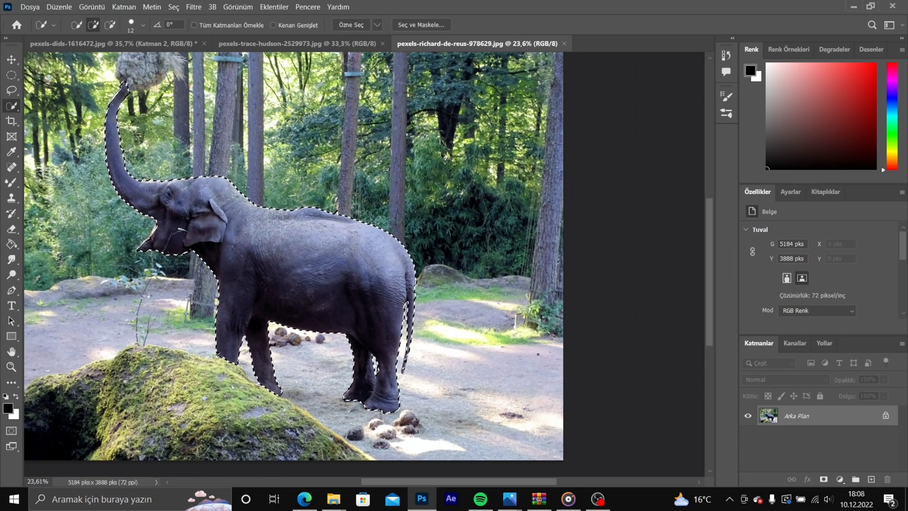
- Copy the selected elephant to a new layer and bring it into the light bulb document
{"action": "key", "text": "ctrl+j"}
{"action": "key", "text": "v"}
{"action": "left_click_drag", "start_coordinate": [331, 231], "coordinate": [496, 306]}
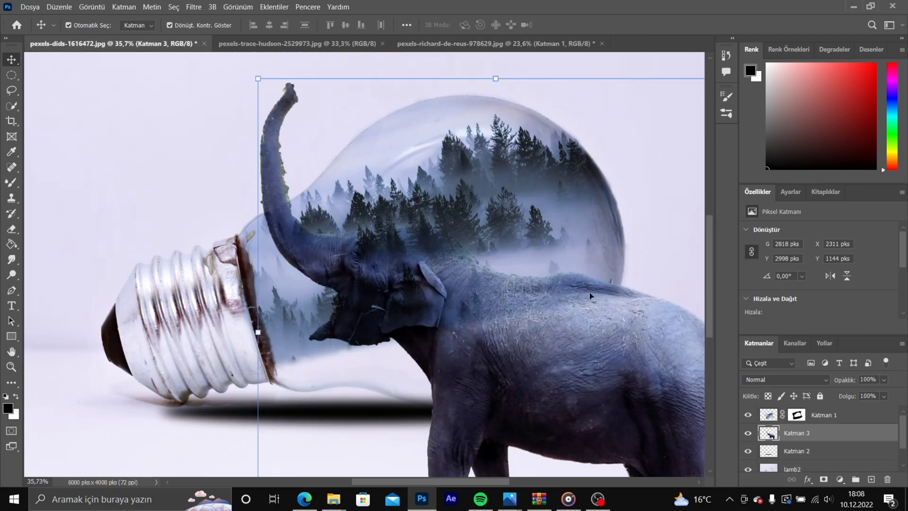
- Scale the elephant to 64.16% and place its layer above the forest layer Katman 1
{"action": "left_click_drag", "start_coordinate": [254, 75], "coordinate": [425, 257]}
{"action": "left_click_drag", "start_coordinate": [558, 418], "coordinate": [386, 273]}
{"action": "scroll", "coordinate": [447, 271], "scroll_direction": "down", "scroll_amount": 1}
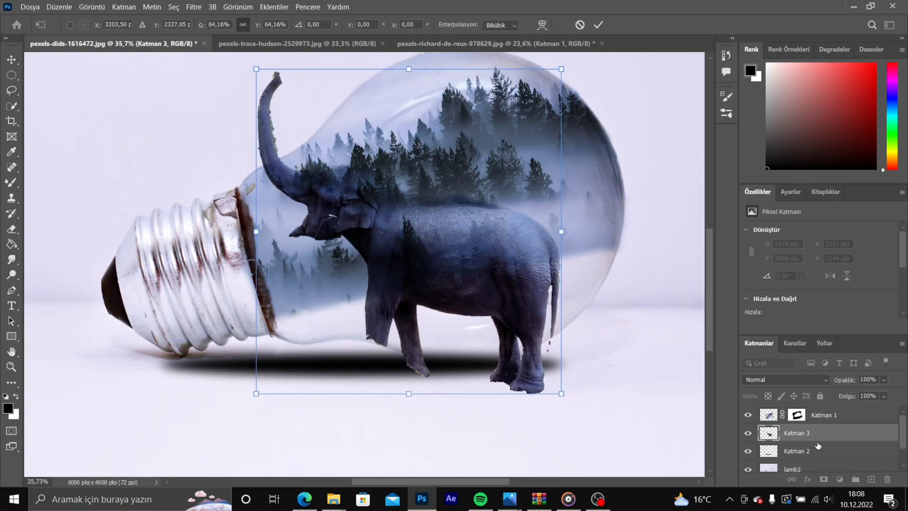
{"action": "left_click_drag", "start_coordinate": [819, 435], "coordinate": [818, 408]}
- Scale the elephant to 42.51%, rotate it -2.78° and stand it on the bulb's inner bottom
{"action": "left_click_drag", "start_coordinate": [562, 69], "coordinate": [433, 204]}
{"action": "left_click_drag", "start_coordinate": [385, 305], "coordinate": [487, 269]}
{"action": "left_click_drag", "start_coordinate": [533, 169], "coordinate": [515, 208]}
{"action": "left_click_drag", "start_coordinate": [450, 296], "coordinate": [468, 295]}
{"action": "left_click_drag", "start_coordinate": [363, 195], "coordinate": [359, 200]}
{"action": "left_click_drag", "start_coordinate": [531, 359], "coordinate": [512, 338]}
{"action": "mouse_move", "coordinate": [481, 300]}
{"action": "left_mouse_down"}
{"action": "mouse_move", "coordinate": [502, 308]}
{"action": "mouse_move", "coordinate": [494, 307]}
{"action": "left_mouse_up"}
{"action": "scroll", "coordinate": [544, 236], "scroll_direction": "up", "scroll_amount": 1}
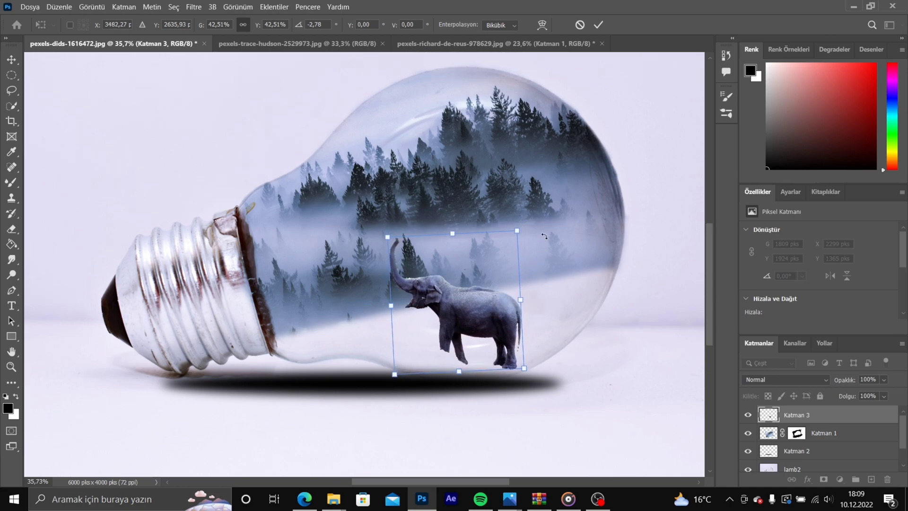
- Try the Çoğalt (Multiply) blend mode on the elephant layer and nudge the elephant 17 px toward the bulb's base
{"action": "left_click", "coordinate": [778, 382]}
{"action": "left_click", "coordinate": [765, 235]}
{"action": "mouse_move", "coordinate": [494, 339]}
{"action": "left_mouse_down"}
{"action": "mouse_move", "coordinate": [491, 296]}
{"action": "mouse_move", "coordinate": [491, 345]}
{"action": "mouse_move", "coordinate": [489, 325]}
{"action": "left_mouse_up"}
{"action": "left_click", "coordinate": [795, 412]}
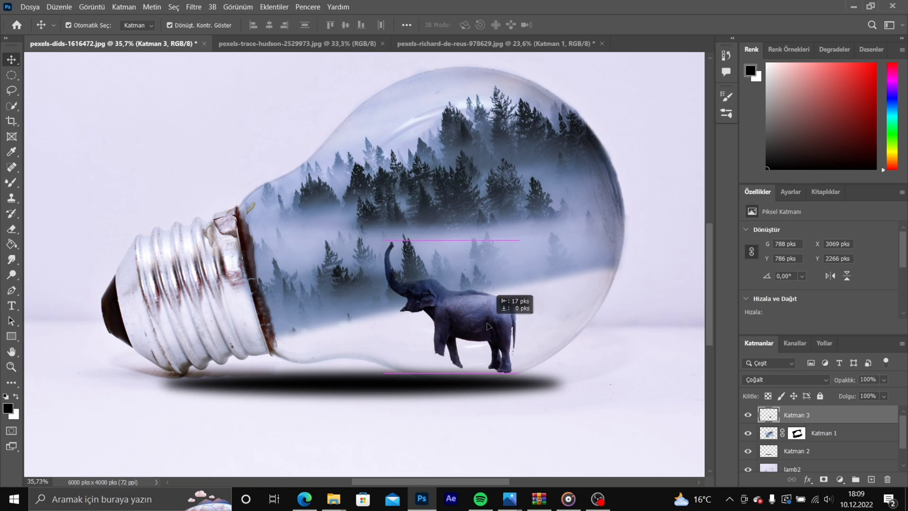
{"action": "left_click_drag", "start_coordinate": [470, 241], "coordinate": [474, 242]}
{"action": "scroll", "coordinate": [490, 272], "scroll_direction": "down", "scroll_amount": 2}
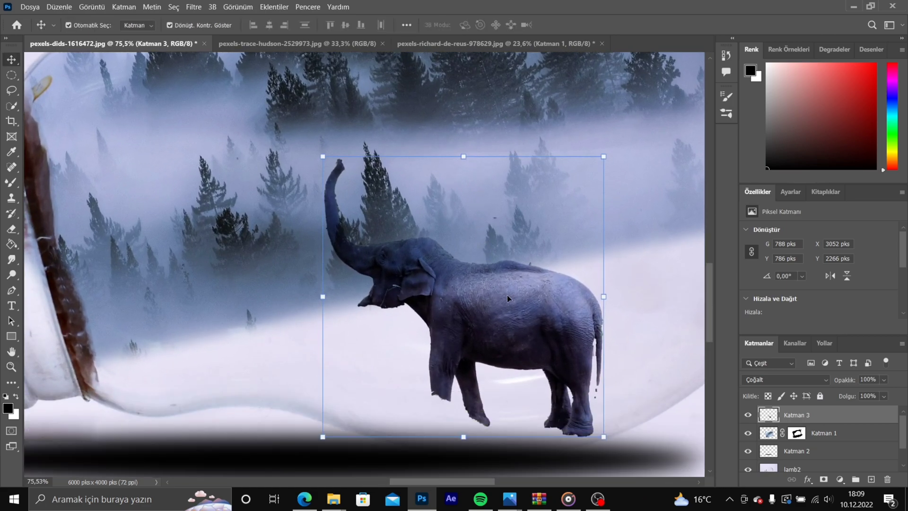
- Set the elephant layer's blend mode to Normal and select the forest layer Katman 1
{"action": "left_click", "coordinate": [780, 380]}
{"action": "left_click", "coordinate": [754, 197]}
{"action": "left_click", "coordinate": [626, 245]}
{"action": "key", "text": "z"}
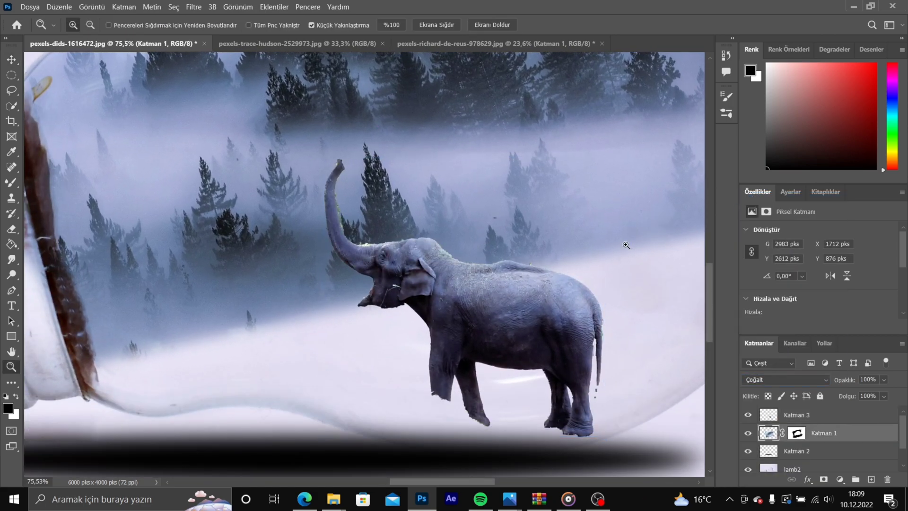
{"action": "left_click_drag", "start_coordinate": [630, 307], "coordinate": [563, 312]}
{"action": "left_click_drag", "start_coordinate": [466, 482], "coordinate": [500, 481]}
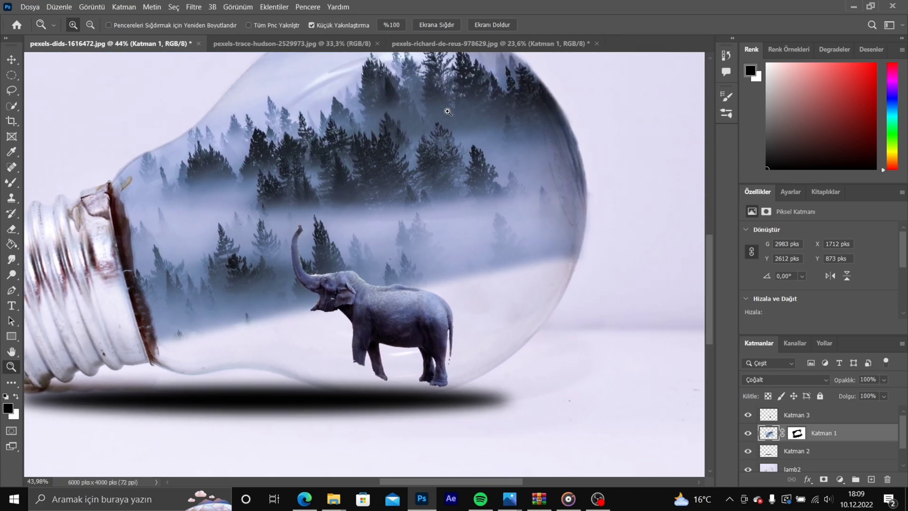
- Open the Camera Raw filter on the forest layer and set temperature to -5 and saturation to +26
{"action": "left_click", "coordinate": [194, 8]}
{"action": "left_click", "coordinate": [237, 90]}
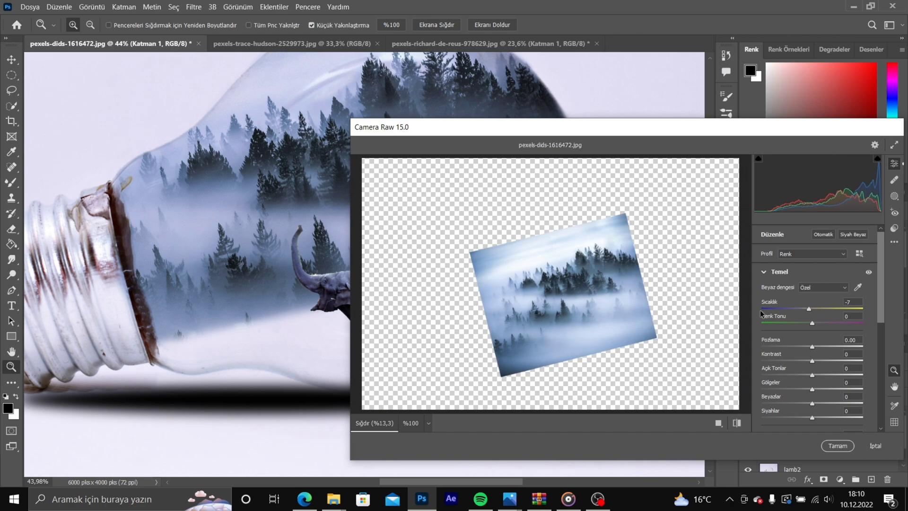
{"action": "left_click", "coordinate": [662, 298]}
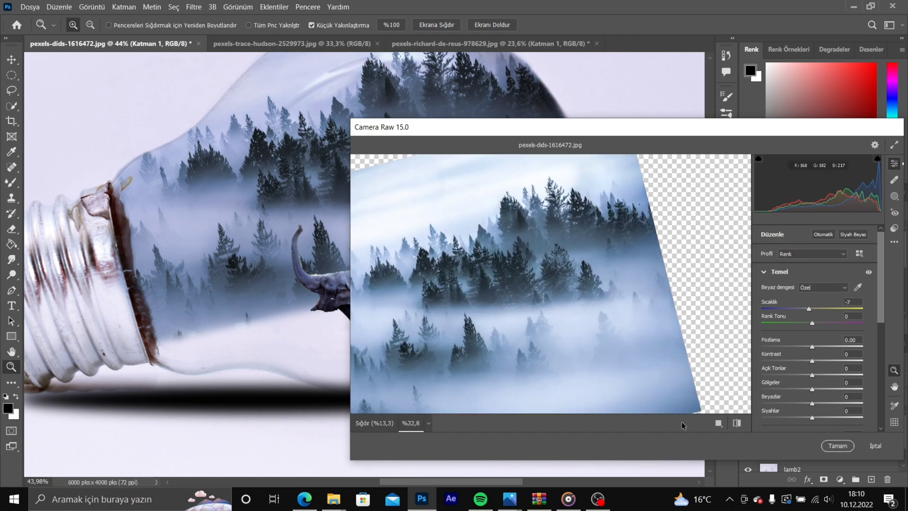
{"action": "scroll", "coordinate": [509, 335], "scroll_direction": "left", "scroll_amount": 3}
{"action": "left_click_drag", "start_coordinate": [809, 309], "coordinate": [810, 310]}
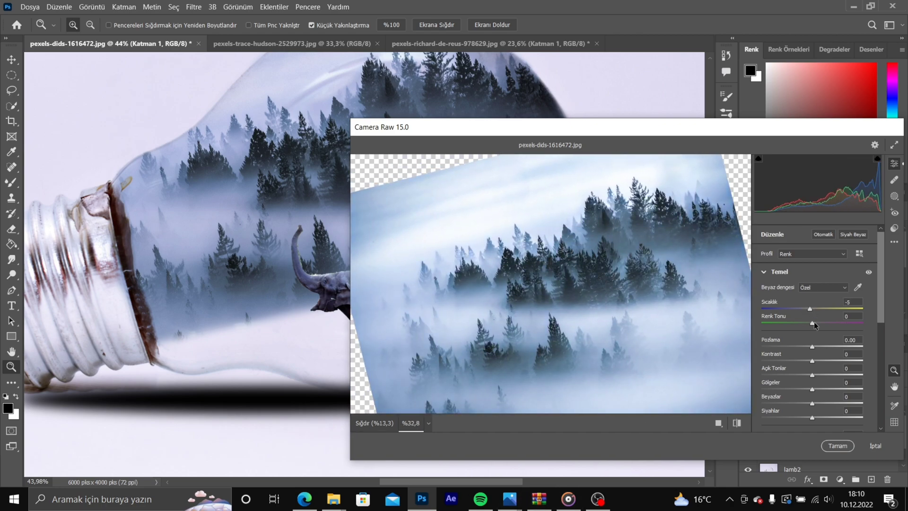
{"action": "scroll", "coordinate": [811, 298], "scroll_direction": "down", "scroll_amount": 3}
{"action": "left_click", "coordinate": [813, 387]}
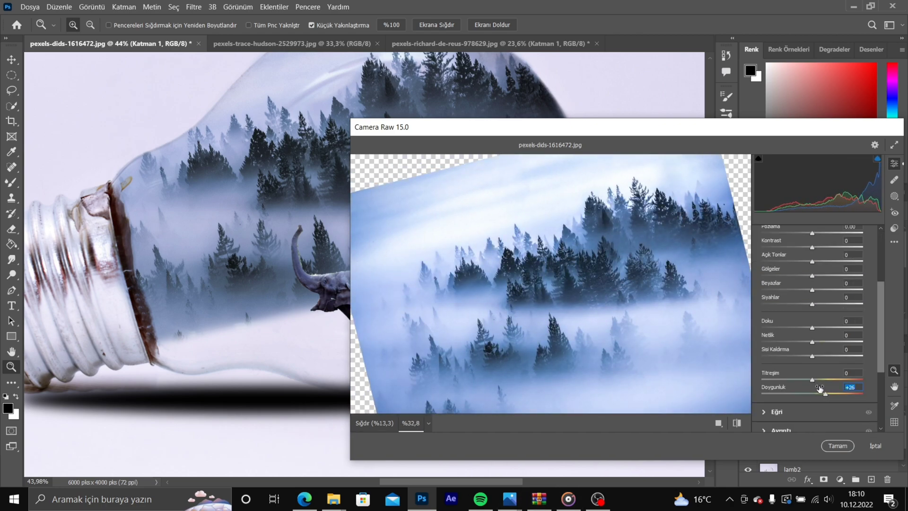
- Apply vibrance +9, exposure -0.45, contrast -6, highlights -22, shadows +12, whites -16, blacks +21 and clarity +84 to the forest
{"action": "left_click_drag", "start_coordinate": [811, 380], "coordinate": [817, 379]}
{"action": "scroll", "coordinate": [817, 331], "scroll_direction": "up", "scroll_amount": 2}
{"action": "scroll", "coordinate": [814, 326], "scroll_direction": "down", "scroll_amount": 1}
{"action": "mouse_move", "coordinate": [813, 290]}
{"action": "left_mouse_down"}
{"action": "mouse_move", "coordinate": [801, 261]}
{"action": "mouse_move", "coordinate": [809, 276]}
{"action": "mouse_move", "coordinate": [835, 276]}
{"action": "mouse_move", "coordinate": [818, 276]}
{"action": "left_mouse_up"}
{"action": "scroll", "coordinate": [809, 290], "scroll_direction": "down", "scroll_amount": 1}
{"action": "mouse_move", "coordinate": [812, 289]}
{"action": "left_mouse_down"}
{"action": "mouse_move", "coordinate": [798, 291]}
{"action": "mouse_move", "coordinate": [823, 304]}
{"action": "left_mouse_up"}
{"action": "left_click_drag", "start_coordinate": [812, 341], "coordinate": [829, 341]}
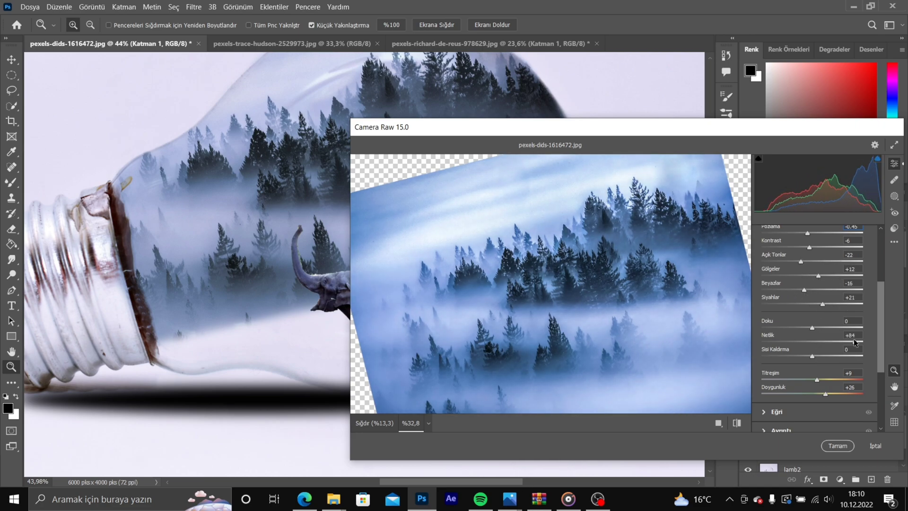
{"action": "left_click", "coordinate": [837, 446]}
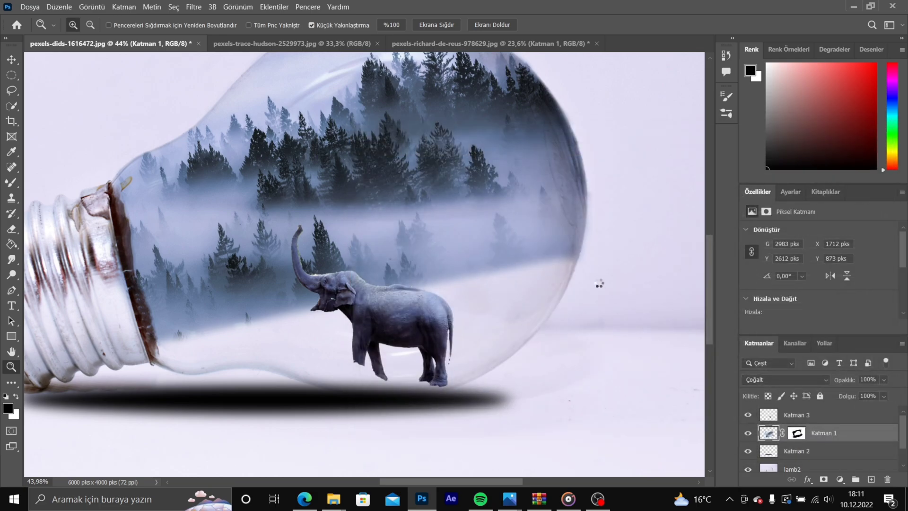
{"action": "scroll", "coordinate": [417, 343], "scroll_direction": "up", "scroll_amount": 2}
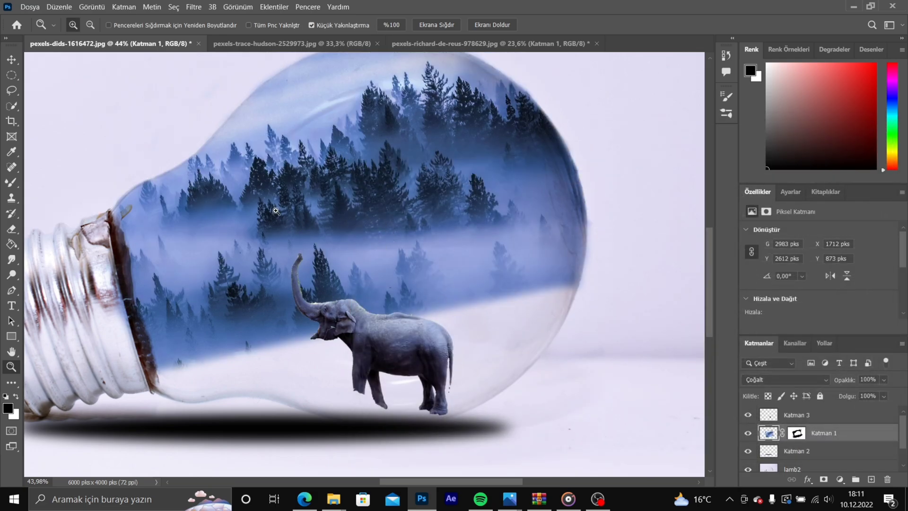
- Apply the Camera Raw adjustments to the elephant layer Katman 3 and switch to the elephant photo
{"action": "left_click", "coordinate": [785, 417]}
{"action": "left_click", "coordinate": [195, 6]}
{"action": "left_click", "coordinate": [221, 54]}
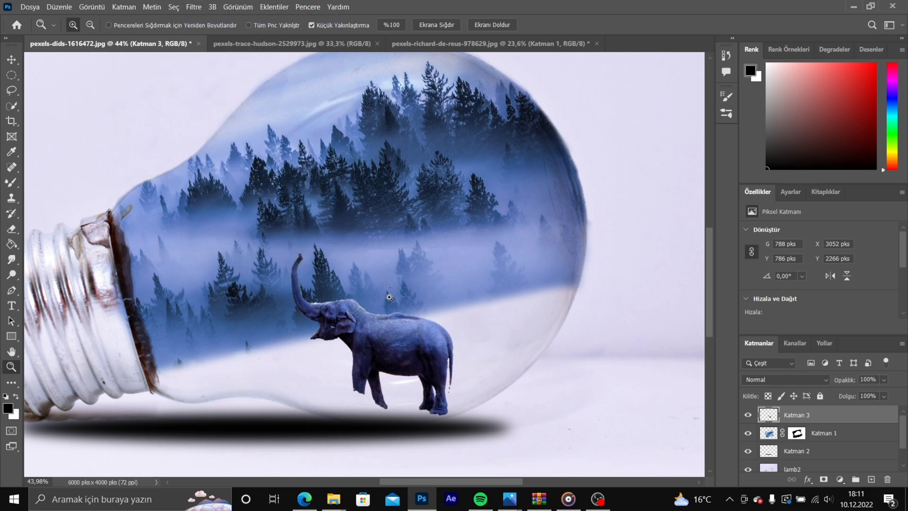
{"action": "left_click", "coordinate": [456, 46]}
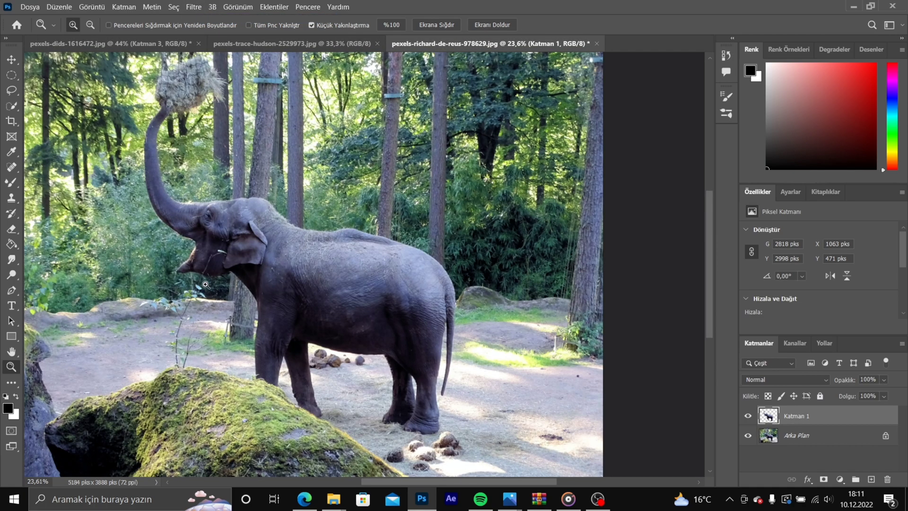
{"action": "left_click_drag", "start_coordinate": [156, 347], "coordinate": [214, 350]}
{"action": "key", "text": "ctrl+0"}
{"action": "key", "text": "w"}
{"action": "mouse_move", "coordinate": [79, 395]}
{"action": "left_mouse_down"}
{"action": "mouse_move", "coordinate": [239, 359]}
{"action": "mouse_move", "coordinate": [428, 418]}
{"action": "left_mouse_up"}
{"action": "key", "text": "ctrl+d"}
- Quick-select the mossy foreground rock on the Arka Plan layer, excluding the ground and the grey rock beside it
{"action": "left_click", "coordinate": [796, 436]}
{"action": "mouse_move", "coordinate": [101, 402]}
{"action": "left_mouse_down"}
{"action": "mouse_move", "coordinate": [297, 373]}
{"action": "mouse_move", "coordinate": [189, 347]}
{"action": "mouse_move", "coordinate": [401, 402]}
{"action": "left_mouse_up"}
{"action": "key", "text": "z"}
{"action": "key", "text": "w"}
{"action": "left_click", "coordinate": [494, 410], "text": "alt"}
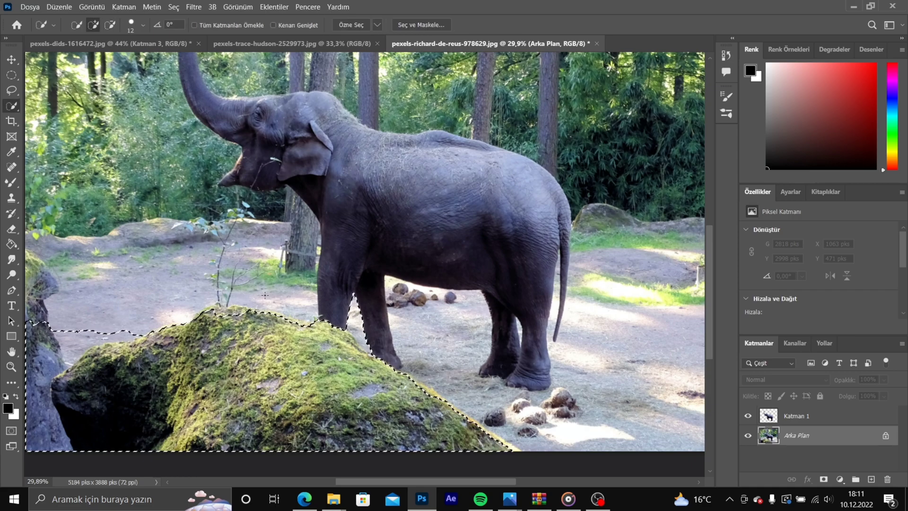
{"action": "mouse_move", "coordinate": [102, 340]}
{"action": "left_mouse_down"}
{"action": "mouse_move", "coordinate": [43, 374]}
{"action": "mouse_move", "coordinate": [50, 421]}
{"action": "left_mouse_up"}
{"action": "left_click_drag", "start_coordinate": [88, 363], "coordinate": [127, 347]}
{"action": "left_click_drag", "start_coordinate": [354, 312], "coordinate": [360, 327]}
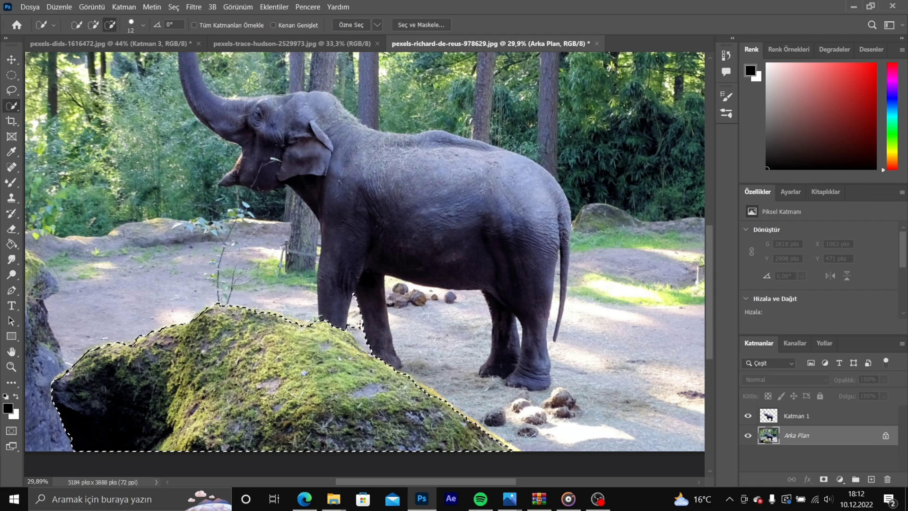
- Copy the selected rock to a new layer and bring it into the light bulb document
{"action": "key", "text": "ctrl+j"}
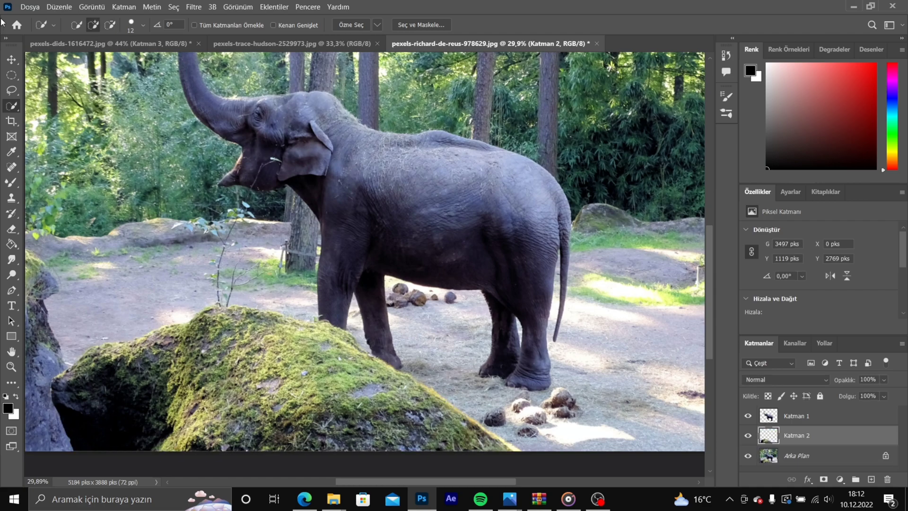
{"action": "key", "text": "v"}
{"action": "left_click_drag", "start_coordinate": [357, 431], "coordinate": [240, 241]}
{"action": "left_click_drag", "start_coordinate": [320, 226], "coordinate": [280, 243]}
- Reapply the last filter to the rock, scale it to 49.04%, rotate it -2.01° and move it inside the bulb
{"action": "left_click", "coordinate": [192, 7]}
{"action": "left_click", "coordinate": [188, 23]}
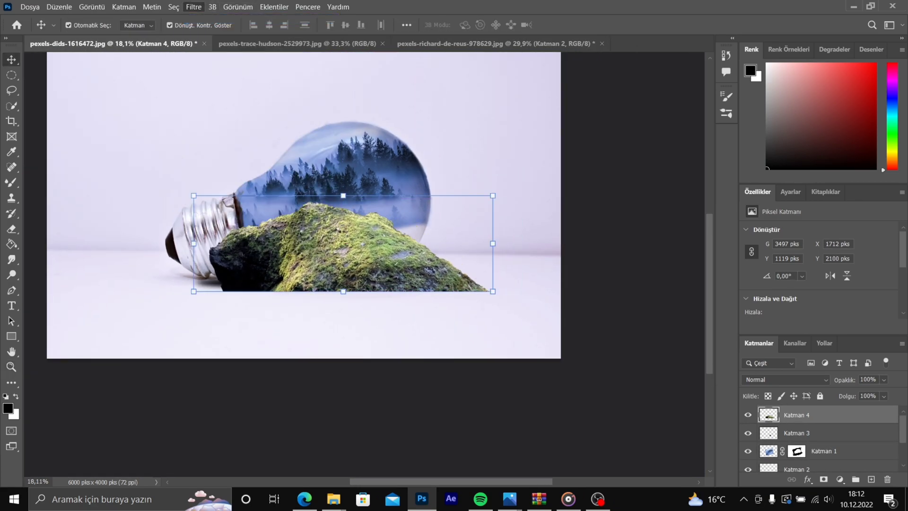
{"action": "left_click_drag", "start_coordinate": [500, 192], "coordinate": [485, 162]}
{"action": "left_click_drag", "start_coordinate": [479, 166], "coordinate": [370, 254]}
{"action": "left_click_drag", "start_coordinate": [299, 285], "coordinate": [304, 265]}
{"action": "left_click_drag", "start_coordinate": [288, 192], "coordinate": [298, 191]}
{"action": "left_click_drag", "start_coordinate": [206, 284], "coordinate": [230, 275]}
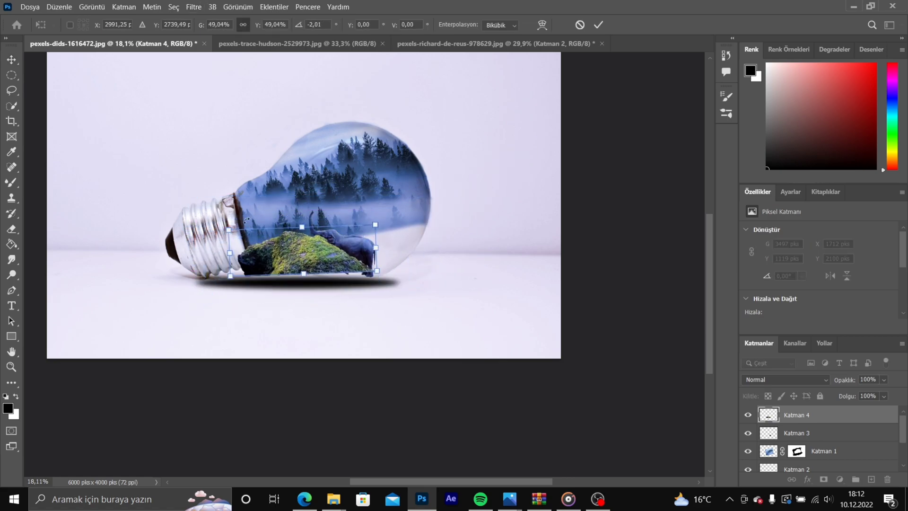
- Scale the rock to 78.88%, rotate it 10.24° and place it between the bulb's screw base and the elephant
{"action": "left_click", "coordinate": [11, 367]}
{"action": "left_click_drag", "start_coordinate": [301, 209], "coordinate": [338, 206]}
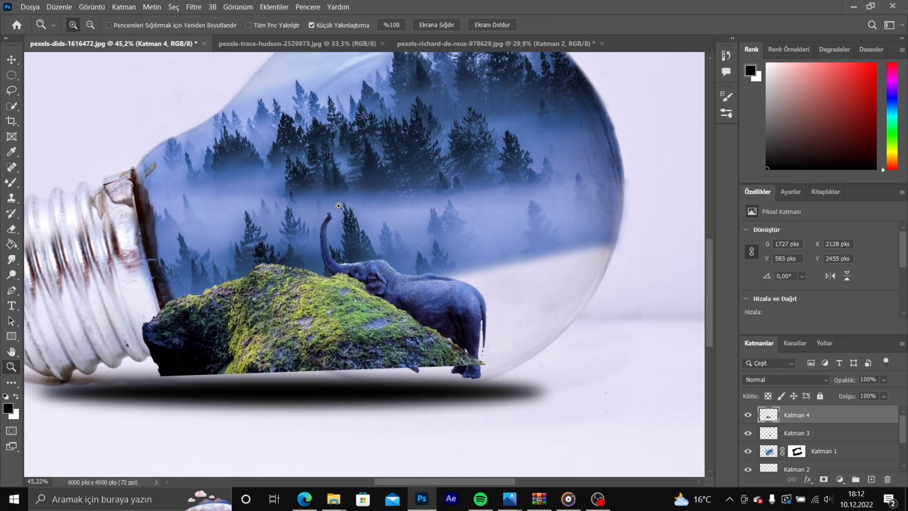
{"action": "left_click", "coordinate": [283, 321]}
{"action": "key", "text": "ctrl+t"}
{"action": "left_click_drag", "start_coordinate": [99, 243], "coordinate": [129, 217]}
{"action": "left_click_drag", "start_coordinate": [497, 417], "coordinate": [417, 374]}
{"action": "left_click_drag", "start_coordinate": [257, 292], "coordinate": [286, 333]}
{"action": "scroll", "coordinate": [288, 325], "scroll_direction": "down", "scroll_amount": 1}
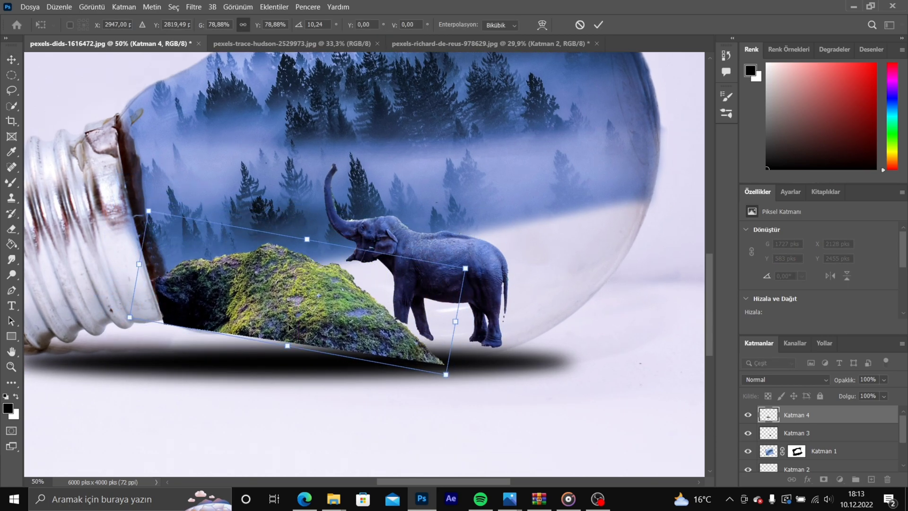
{"action": "key", "text": "Return"}
- Add a layer mask to the rock layer and stretch the rock to 111.47% width and 108.24% height
{"action": "left_click", "coordinate": [823, 479]}
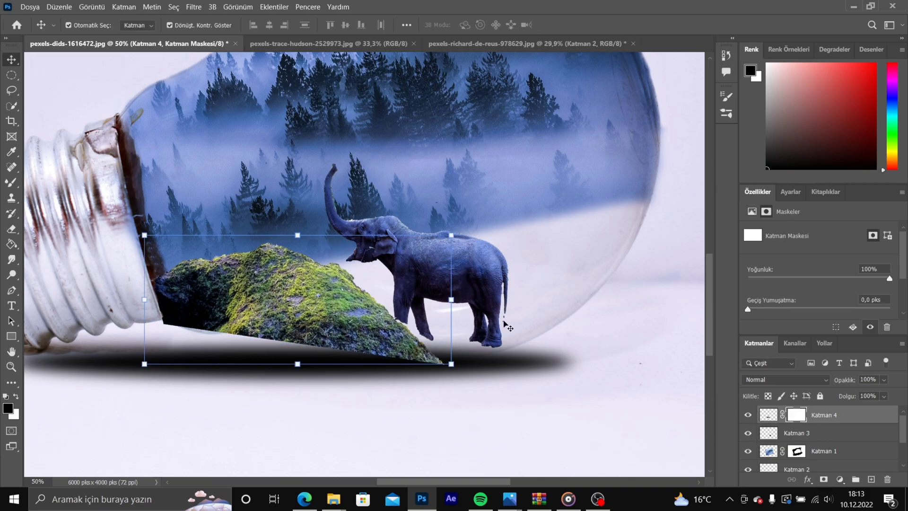
{"action": "left_click", "coordinate": [11, 229]}
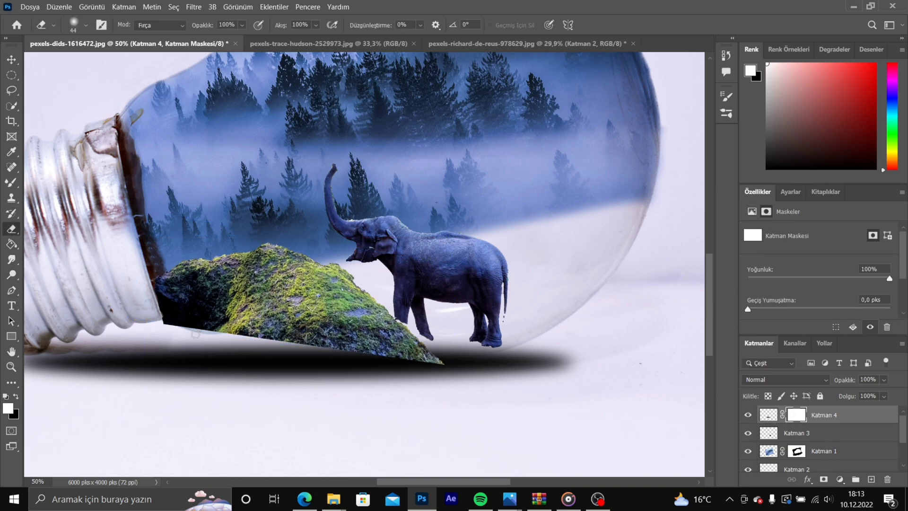
{"action": "scroll", "coordinate": [191, 332], "scroll_direction": "up", "scroll_amount": 4}
{"action": "left_click", "coordinate": [769, 415]}
{"action": "key", "text": "ctrl+t"}
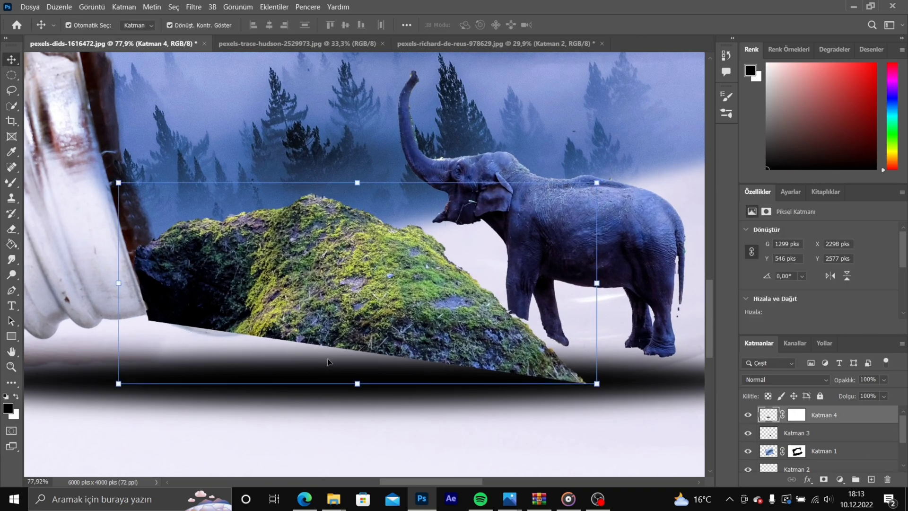
{"action": "left_click_drag", "start_coordinate": [361, 383], "coordinate": [362, 399]}
{"action": "left_click_drag", "start_coordinate": [599, 289], "coordinate": [653, 289]}
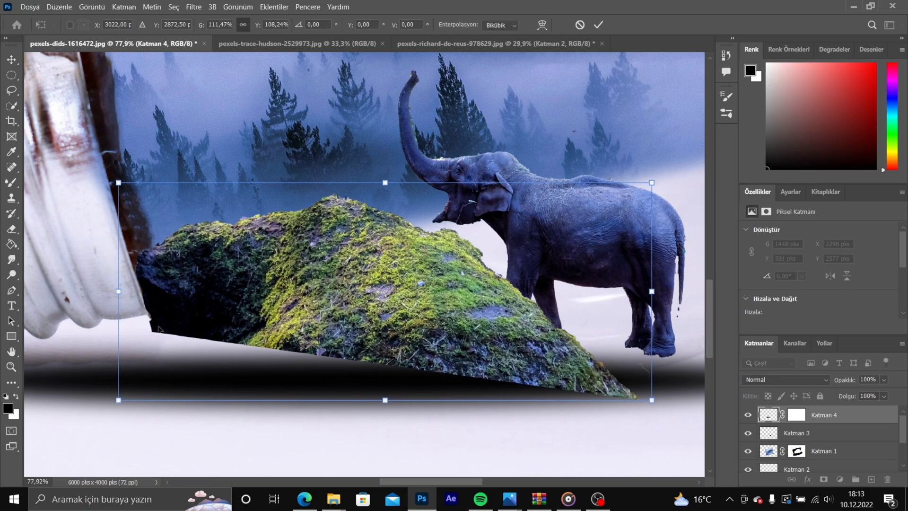
{"action": "key", "text": "Return"}
- Try to erase the rock's excess lower edge directly on its layer
{"action": "key", "text": "e"}
{"action": "mouse_move", "coordinate": [216, 348]}
{"action": "left_mouse_down"}
{"action": "mouse_move", "coordinate": [283, 347]}
{"action": "mouse_move", "coordinate": [509, 386]}
{"action": "left_mouse_up"}
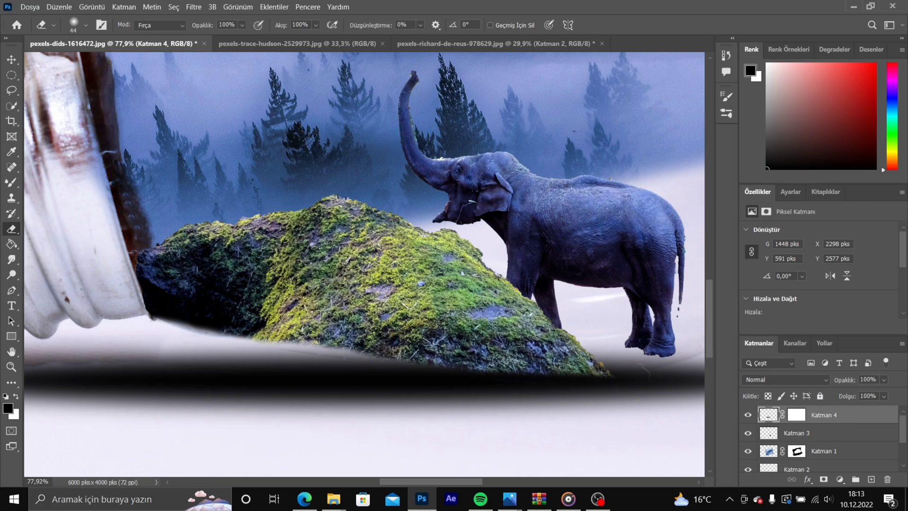
{"action": "scroll", "coordinate": [213, 262], "scroll_direction": "up", "scroll_amount": 1}
{"action": "left_click", "coordinate": [16, 396]}
{"action": "scroll", "coordinate": [121, 329], "scroll_direction": "up", "scroll_amount": 8}
{"action": "mouse_move", "coordinate": [303, 326]}
{"action": "left_mouse_down"}
{"action": "mouse_move", "coordinate": [331, 347]}
{"action": "mouse_move", "coordinate": [326, 332]}
{"action": "mouse_move", "coordinate": [299, 318]}
{"action": "mouse_move", "coordinate": [364, 367]}
{"action": "mouse_move", "coordinate": [341, 346]}
{"action": "left_mouse_up"}
{"action": "left_click", "coordinate": [15, 396]}
{"action": "left_click", "coordinate": [797, 415]}
{"action": "left_click", "coordinate": [16, 396]}
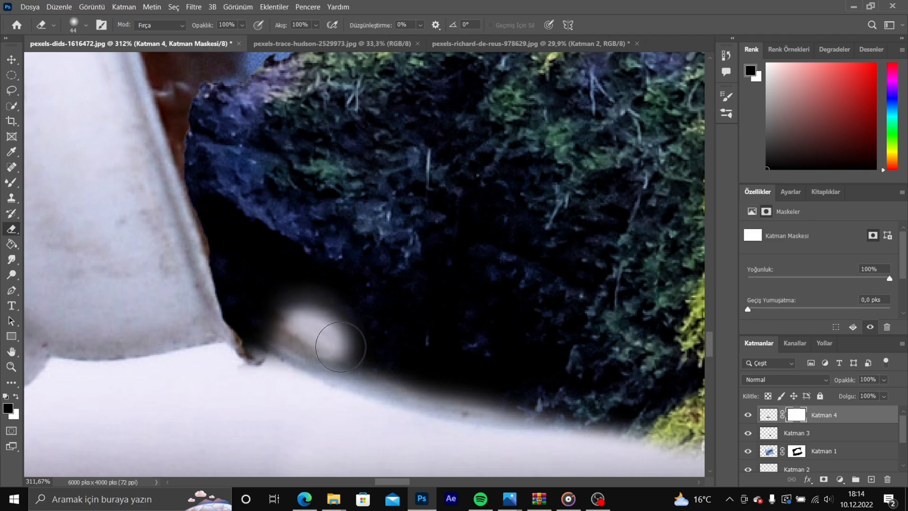
{"action": "scroll", "coordinate": [421, 402], "scroll_direction": "down", "scroll_amount": 8}
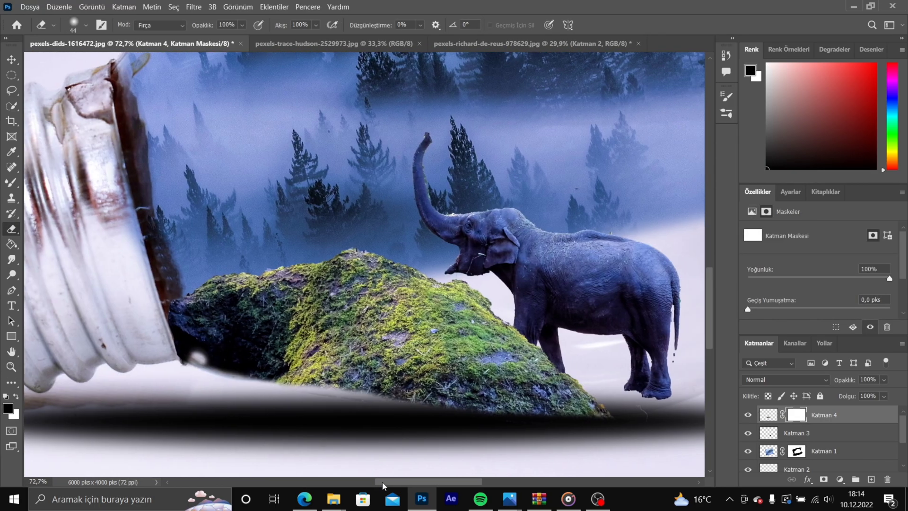
{"action": "key", "text": "ctrl+z"}
- Mask out the rock's excess lower edge on Katman 4 so it follows the curve of the bulb's glass
{"action": "left_click", "coordinate": [747, 415]}
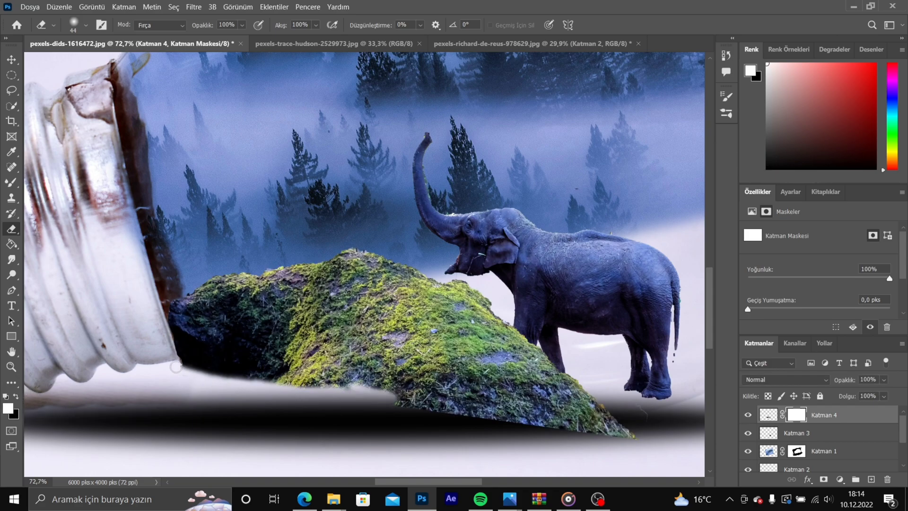
{"action": "left_click_drag", "start_coordinate": [438, 410], "coordinate": [582, 431]}
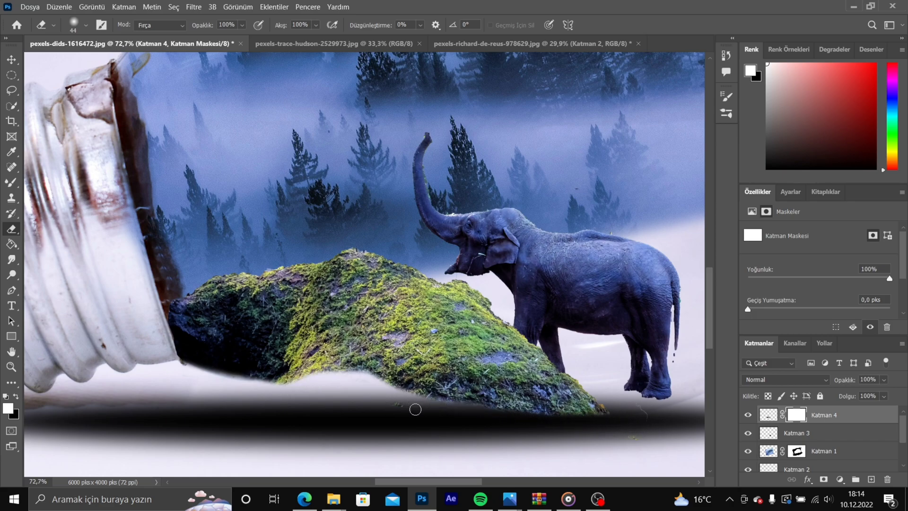
{"action": "key", "text": "ctrl+space"}
{"action": "mouse_move", "coordinate": [347, 365]}
{"action": "left_mouse_down"}
{"action": "mouse_move", "coordinate": [374, 368]}
{"action": "mouse_move", "coordinate": [248, 393]}
{"action": "mouse_move", "coordinate": [257, 384]}
{"action": "left_mouse_up"}
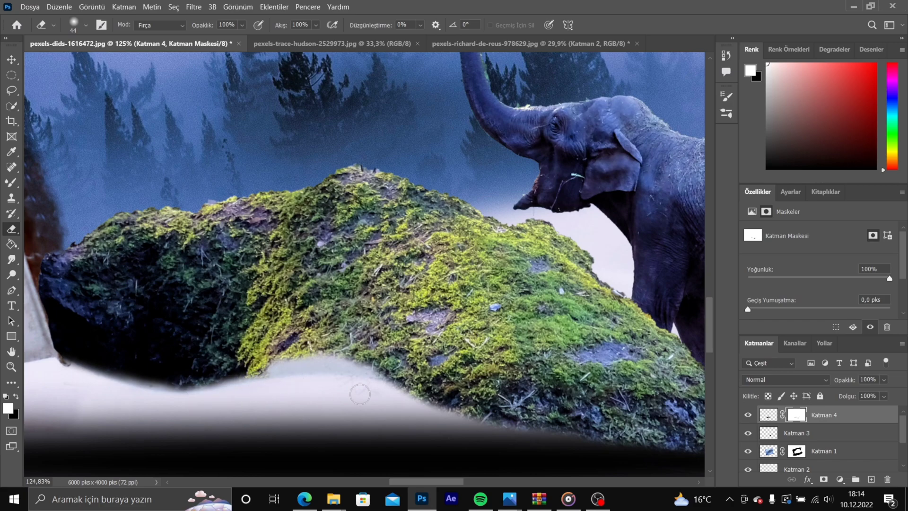
{"action": "left_click_drag", "start_coordinate": [326, 394], "coordinate": [547, 439]}
{"action": "left_click_drag", "start_coordinate": [298, 360], "coordinate": [623, 429]}
{"action": "scroll", "coordinate": [106, 363], "scroll_direction": "right", "scroll_amount": 8}
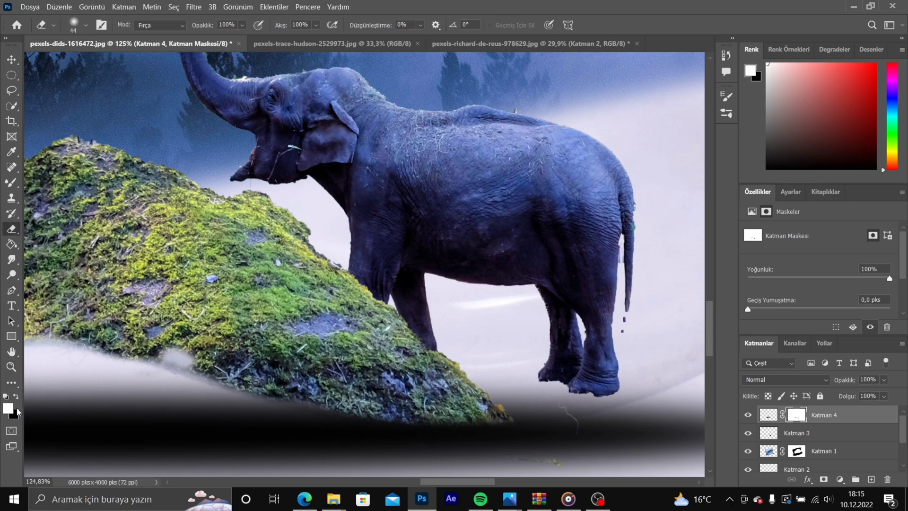
{"action": "left_click_drag", "start_coordinate": [499, 376], "coordinate": [410, 379]}
{"action": "left_click_drag", "start_coordinate": [391, 483], "coordinate": [420, 481]}
{"action": "mouse_move", "coordinate": [304, 122]}
{"action": "left_mouse_down"}
{"action": "mouse_move", "coordinate": [389, 112]}
{"action": "mouse_move", "coordinate": [305, 114]}
{"action": "left_mouse_up"}
{"action": "left_click_drag", "start_coordinate": [465, 483], "coordinate": [476, 482]}
{"action": "scroll", "coordinate": [379, 416], "scroll_direction": "up", "scroll_amount": 1}
{"action": "left_click_drag", "start_coordinate": [322, 417], "coordinate": [363, 416]}
- Bring another copy of the mossy rock from the elephant photo into the light bulb document
{"action": "left_click", "coordinate": [531, 43]}
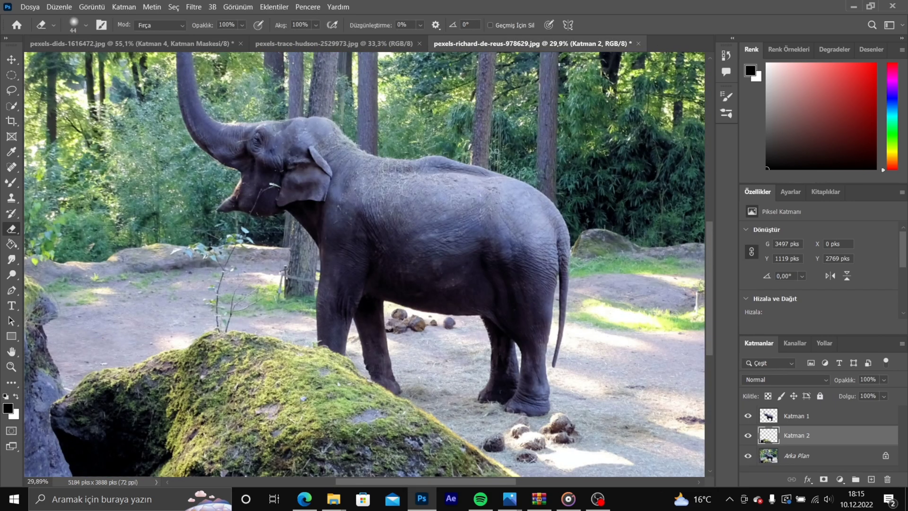
{"action": "left_click", "coordinate": [12, 60]}
{"action": "left_click_drag", "start_coordinate": [287, 395], "coordinate": [556, 320]}
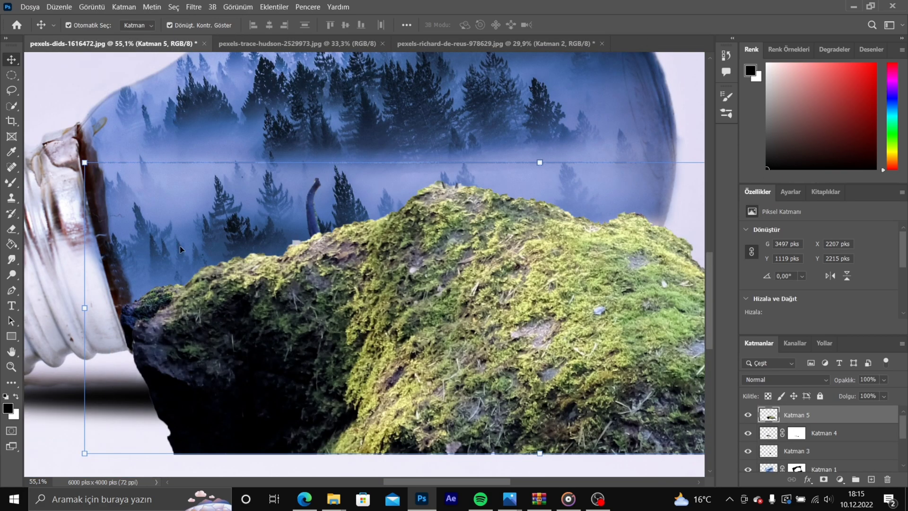
- Flip the second rock horizontally, scale it to 48.24% width and 61.30% height, and place it in front of the elephant's hindquarters
{"action": "left_click_drag", "start_coordinate": [85, 163], "coordinate": [395, 314]}
{"action": "left_click_drag", "start_coordinate": [492, 359], "coordinate": [252, 220]}
{"action": "left_click_drag", "start_coordinate": [170, 127], "coordinate": [318, 175]}
{"action": "right_click", "coordinate": [470, 265]}
{"action": "left_click_drag", "start_coordinate": [626, 266], "coordinate": [609, 342]}
{"action": "left_click", "coordinate": [497, 248]}
{"action": "left_click_drag", "start_coordinate": [430, 482], "coordinate": [459, 472]}
{"action": "left_click_drag", "start_coordinate": [436, 256], "coordinate": [436, 225]}
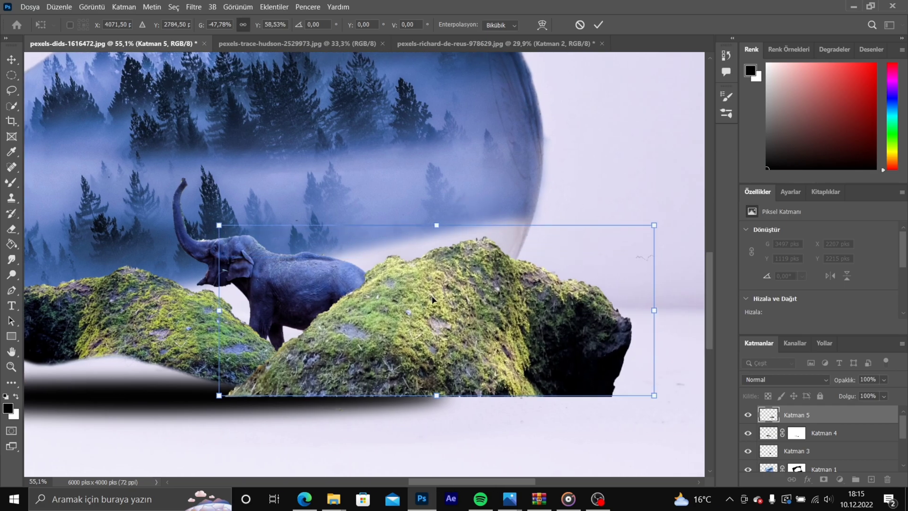
{"action": "left_click_drag", "start_coordinate": [424, 332], "coordinate": [457, 326]}
{"action": "mouse_move", "coordinate": [248, 220]}
{"action": "left_mouse_down"}
{"action": "mouse_move", "coordinate": [244, 190]}
{"action": "mouse_move", "coordinate": [243, 211]}
{"action": "left_mouse_up"}
{"action": "scroll", "coordinate": [608, 325], "scroll_direction": "down", "scroll_amount": 2}
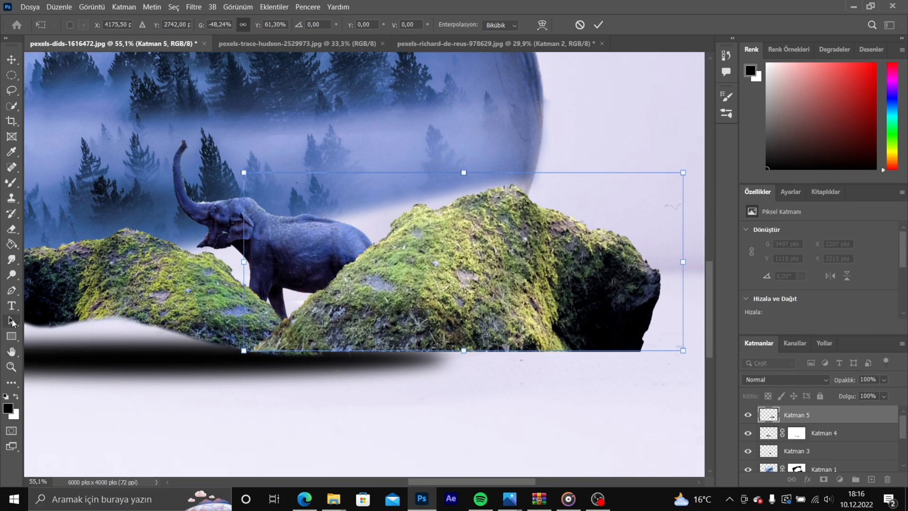
- Add a layer mask to the second rock and set the eraser size to 133
{"action": "left_click", "coordinate": [11, 228]}
{"action": "left_click", "coordinate": [823, 479]}
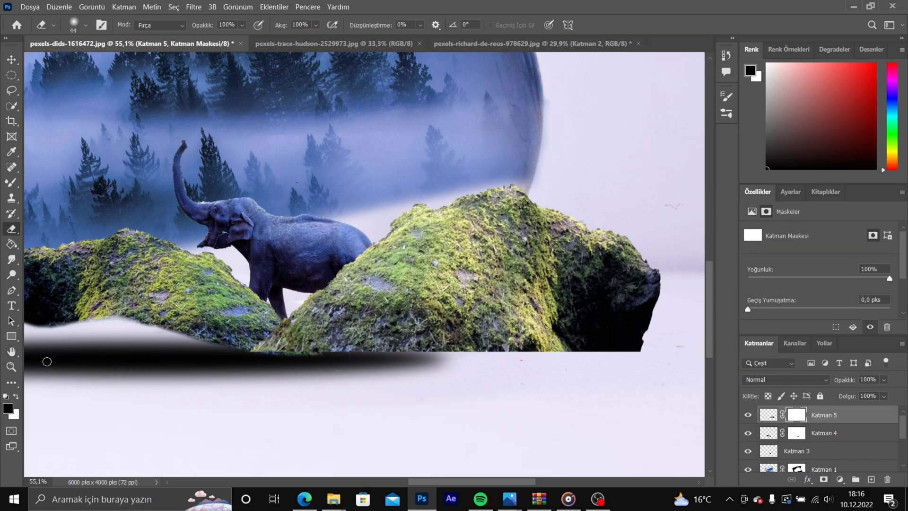
{"action": "left_click", "coordinate": [86, 26]}
{"action": "left_click", "coordinate": [95, 61]}
- Mask out the second rock's overlap with the first rock and the large part extending outside the bulb's glass
{"action": "left_click_drag", "start_coordinate": [282, 330], "coordinate": [259, 347]}
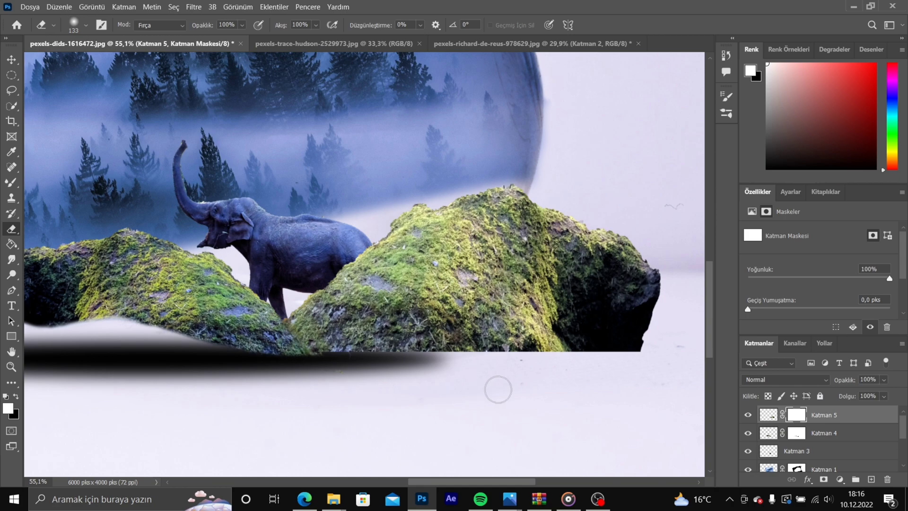
{"action": "mouse_move", "coordinate": [636, 343]}
{"action": "left_mouse_down"}
{"action": "mouse_move", "coordinate": [606, 357]}
{"action": "mouse_move", "coordinate": [558, 201]}
{"action": "mouse_move", "coordinate": [588, 258]}
{"action": "mouse_move", "coordinate": [641, 227]}
{"action": "mouse_move", "coordinate": [560, 486]}
{"action": "left_mouse_up"}
{"action": "mouse_move", "coordinate": [527, 381]}
{"action": "left_mouse_down"}
{"action": "mouse_move", "coordinate": [573, 292]}
{"action": "mouse_move", "coordinate": [537, 368]}
{"action": "mouse_move", "coordinate": [539, 353]}
{"action": "left_mouse_up"}
{"action": "left_click_drag", "start_coordinate": [541, 268], "coordinate": [584, 260]}
{"action": "mouse_move", "coordinate": [527, 137]}
{"action": "left_mouse_down"}
{"action": "mouse_move", "coordinate": [492, 246]}
{"action": "mouse_move", "coordinate": [442, 340]}
{"action": "mouse_move", "coordinate": [432, 322]}
{"action": "mouse_move", "coordinate": [175, 459]}
{"action": "left_mouse_up"}
{"action": "scroll", "coordinate": [126, 413], "scroll_direction": "down", "scroll_amount": 3}
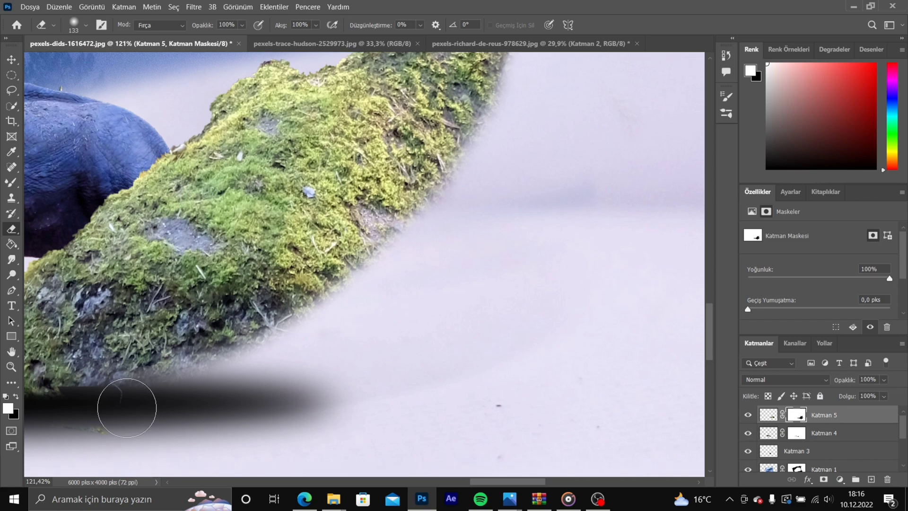
- Rework the first rock's lower edge above the shadow on the Katman 4 mask, reducing the eraser size to 37
{"action": "scroll", "coordinate": [288, 412], "scroll_direction": "left", "scroll_amount": 5}
{"action": "left_click", "coordinate": [796, 432]}
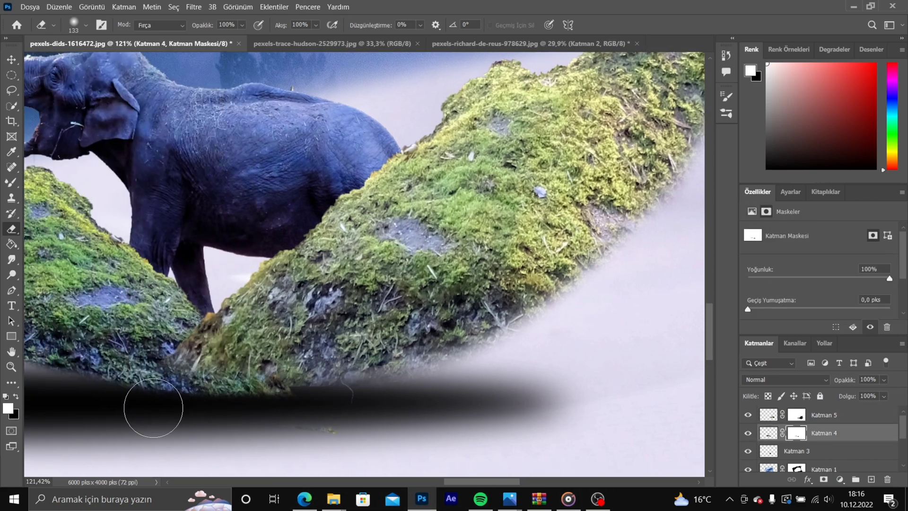
{"action": "scroll", "coordinate": [79, 396], "scroll_direction": "left", "scroll_amount": 5}
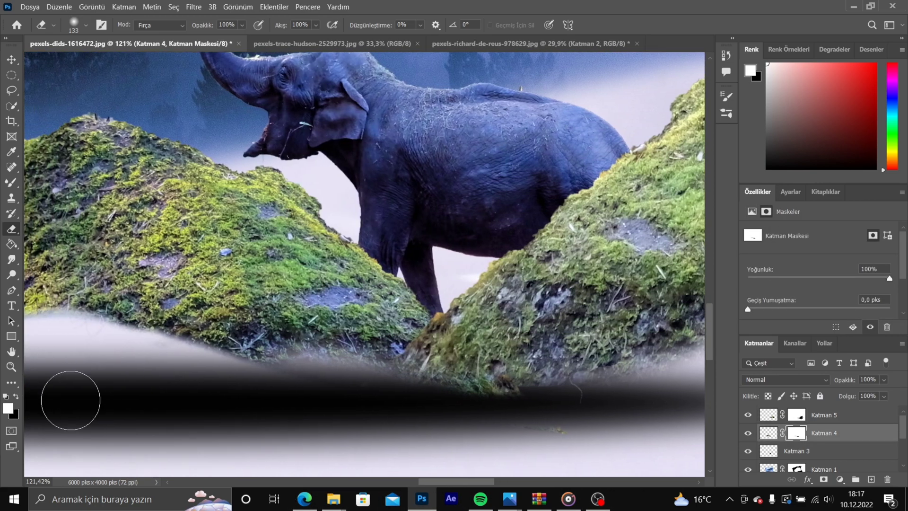
{"action": "left_click_drag", "start_coordinate": [315, 346], "coordinate": [237, 392]}
{"action": "left_click", "coordinate": [85, 25]}
{"action": "left_click_drag", "start_coordinate": [99, 62], "coordinate": [79, 62]}
{"action": "left_click", "coordinate": [16, 396]}
{"action": "left_click_drag", "start_coordinate": [259, 386], "coordinate": [386, 406]}
{"action": "left_click", "coordinate": [15, 396]}
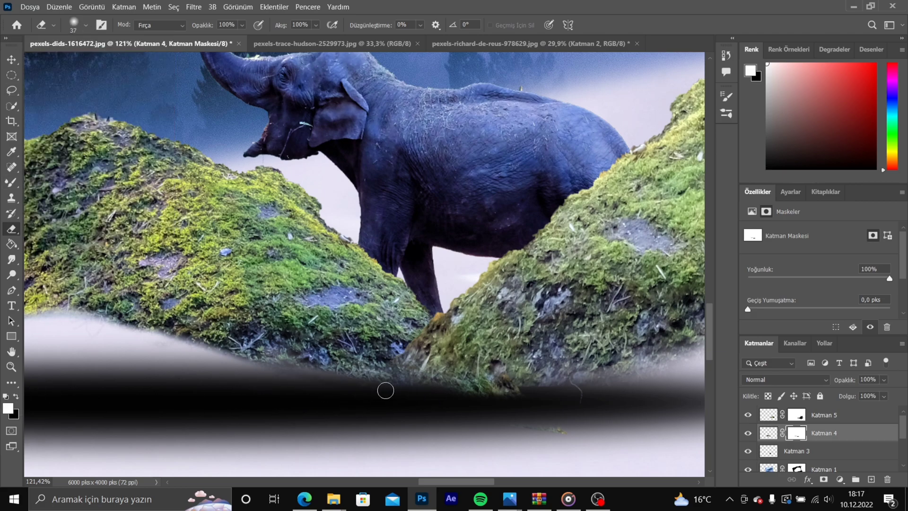
- Stretch the second rock on Katman 5 to 100.44% height
{"action": "scroll", "coordinate": [385, 390], "scroll_direction": "up", "scroll_amount": 10}
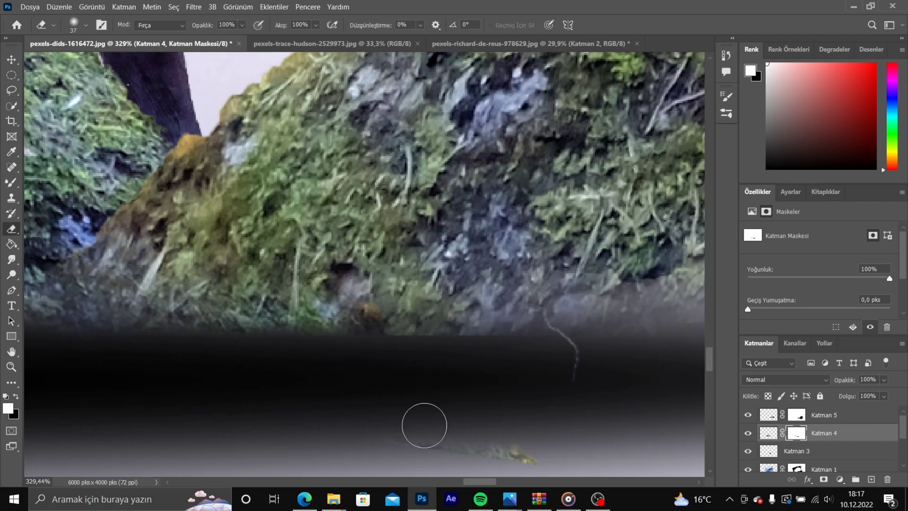
{"action": "left_click_drag", "start_coordinate": [482, 481], "coordinate": [491, 482]}
{"action": "left_click", "coordinate": [768, 415]}
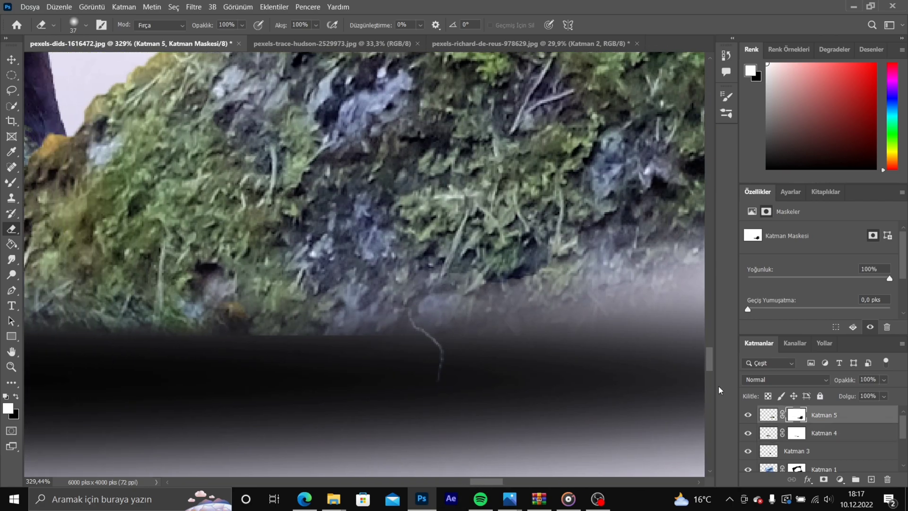
{"action": "key", "text": "x"}
{"action": "left_click", "coordinate": [12, 58]}
{"action": "left_click_drag", "start_coordinate": [462, 337], "coordinate": [462, 342]}
{"action": "left_click_drag", "start_coordinate": [484, 482], "coordinate": [461, 481]}
{"action": "left_click", "coordinate": [12, 229]}
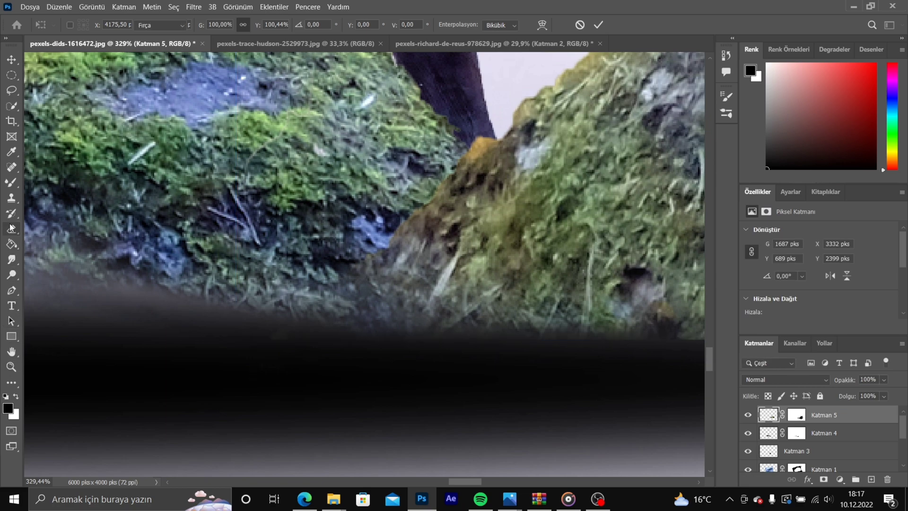
- Repaint the Katman 4 mask to reveal the first rock's lower edge where it meets the second rock and the shadow
{"action": "left_click", "coordinate": [796, 433]}
{"action": "left_click", "coordinate": [17, 396]}
{"action": "mouse_move", "coordinate": [106, 280]}
{"action": "left_mouse_down"}
{"action": "mouse_move", "coordinate": [183, 300]}
{"action": "mouse_move", "coordinate": [318, 314]}
{"action": "mouse_move", "coordinate": [607, 312]}
{"action": "left_mouse_up"}
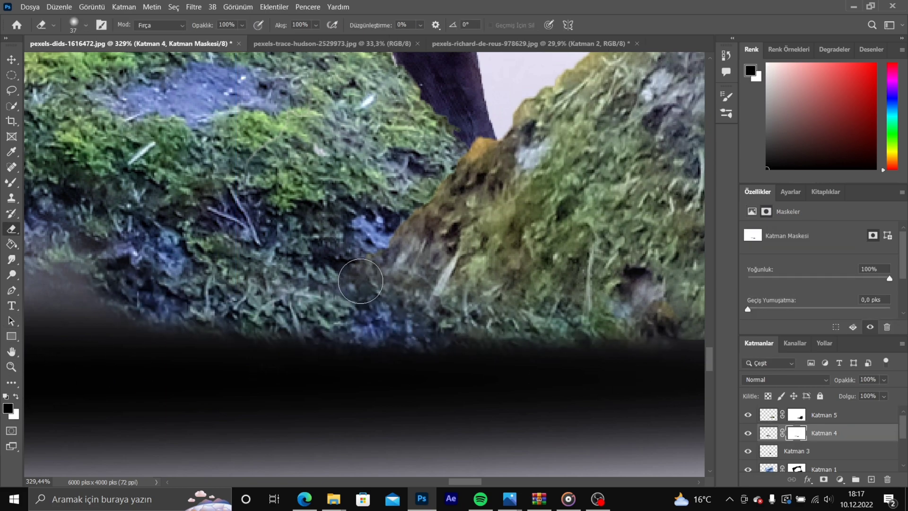
{"action": "mouse_move", "coordinate": [478, 482]}
{"action": "left_mouse_down"}
{"action": "mouse_move", "coordinate": [463, 482]}
{"action": "mouse_move", "coordinate": [497, 481]}
{"action": "mouse_move", "coordinate": [490, 482]}
{"action": "left_mouse_up"}
{"action": "left_click_drag", "start_coordinate": [325, 371], "coordinate": [149, 378]}
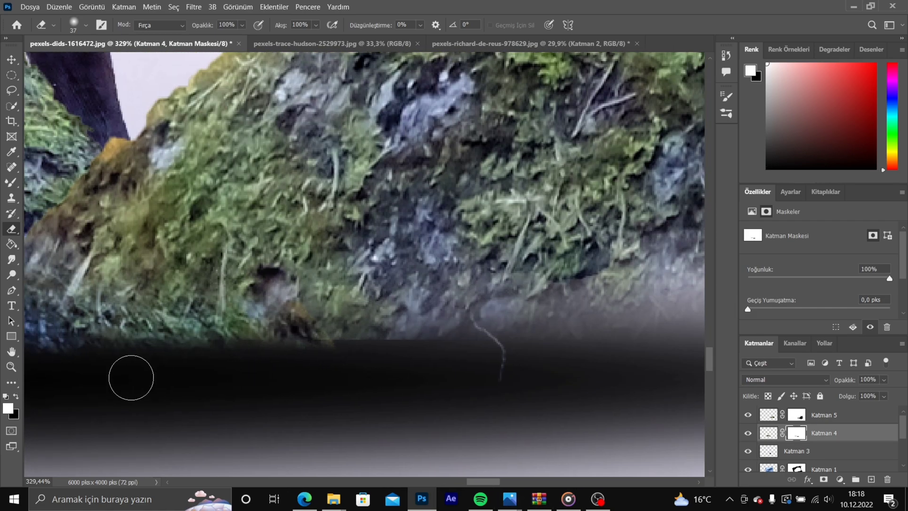
- Stretch the second rock to 102.18% height and erase its straight bottom edge over the shadow
{"action": "left_click", "coordinate": [769, 415]}
{"action": "key", "text": "ctrl+t"}
{"action": "left_click_drag", "start_coordinate": [556, 339], "coordinate": [544, 363]}
{"action": "left_click_drag", "start_coordinate": [477, 484], "coordinate": [470, 484]}
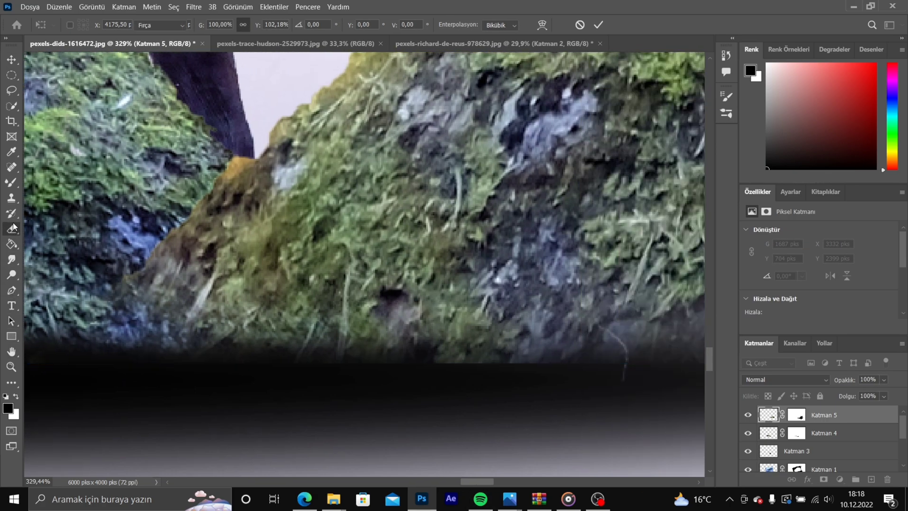
{"action": "left_click", "coordinate": [13, 227]}
{"action": "mouse_move", "coordinate": [359, 383]}
{"action": "left_mouse_down"}
{"action": "mouse_move", "coordinate": [560, 366]}
{"action": "mouse_move", "coordinate": [585, 381]}
{"action": "left_mouse_up"}
{"action": "left_click_drag", "start_coordinate": [470, 484], "coordinate": [488, 483]}
- Try to trim the second rock's sloping lower edge directly on its layer
{"action": "mouse_move", "coordinate": [456, 316]}
{"action": "left_mouse_down"}
{"action": "mouse_move", "coordinate": [477, 290]}
{"action": "mouse_move", "coordinate": [626, 286]}
{"action": "mouse_move", "coordinate": [645, 225]}
{"action": "mouse_move", "coordinate": [686, 187]}
{"action": "left_mouse_up"}
{"action": "left_click", "coordinate": [16, 396]}
{"action": "left_click_drag", "start_coordinate": [441, 248], "coordinate": [141, 353]}
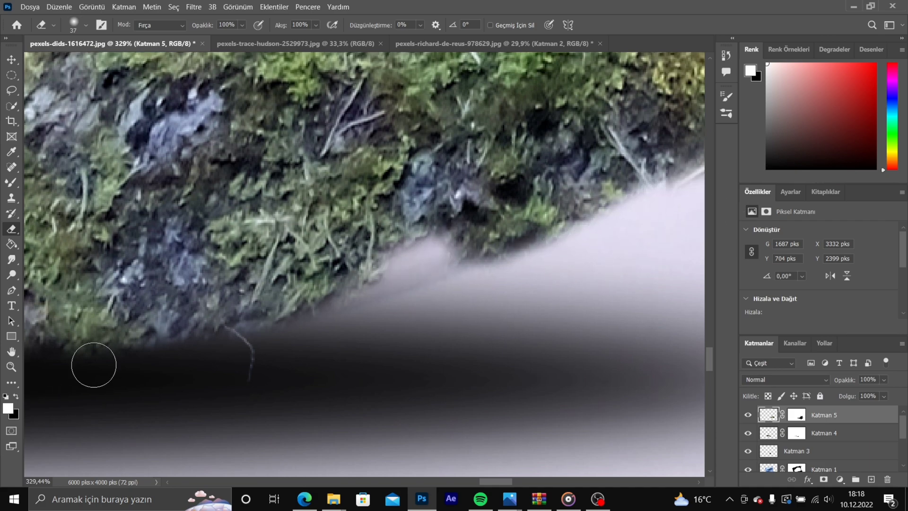
{"action": "left_click", "coordinate": [796, 415]}
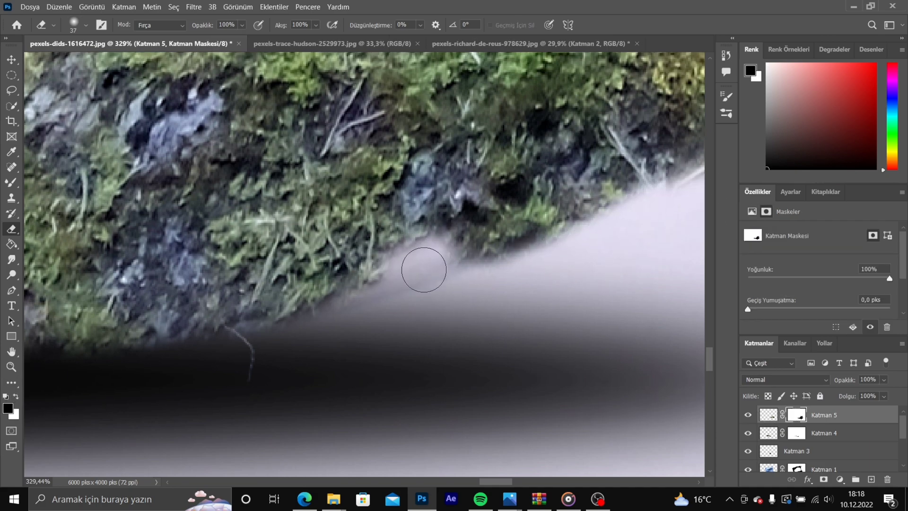
{"action": "left_click", "coordinate": [772, 416]}
{"action": "left_click_drag", "start_coordinate": [393, 251], "coordinate": [414, 288]}
{"action": "key", "text": "ctrl+z"}
{"action": "key", "text": "ctrl+z"}
{"action": "key", "text": "ctrl+z"}
- Rework the Katman 5 mask so the second rock's lower edge follows the glass curve just above the shadow
{"action": "left_click", "coordinate": [800, 417]}
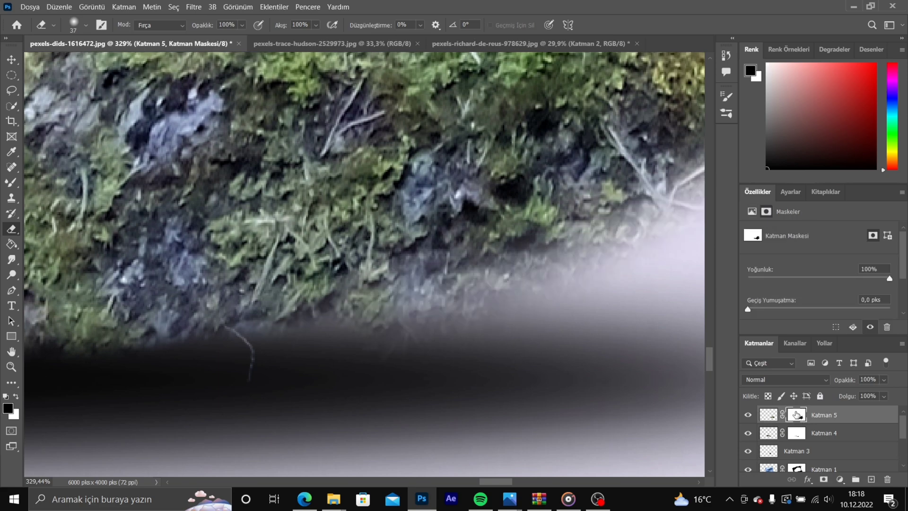
{"action": "mouse_move", "coordinate": [426, 331]}
{"action": "left_mouse_down"}
{"action": "mouse_move", "coordinate": [506, 310]}
{"action": "mouse_move", "coordinate": [417, 300]}
{"action": "mouse_move", "coordinate": [731, 157]}
{"action": "left_mouse_up"}
{"action": "left_click_drag", "start_coordinate": [483, 482], "coordinate": [493, 482]}
{"action": "left_click_drag", "start_coordinate": [532, 154], "coordinate": [436, 193]}
{"action": "left_click_drag", "start_coordinate": [497, 481], "coordinate": [489, 482]}
{"action": "key", "text": "x"}
{"action": "mouse_move", "coordinate": [307, 293]}
{"action": "left_mouse_down"}
{"action": "mouse_move", "coordinate": [189, 312]}
{"action": "mouse_move", "coordinate": [405, 298]}
{"action": "left_mouse_up"}
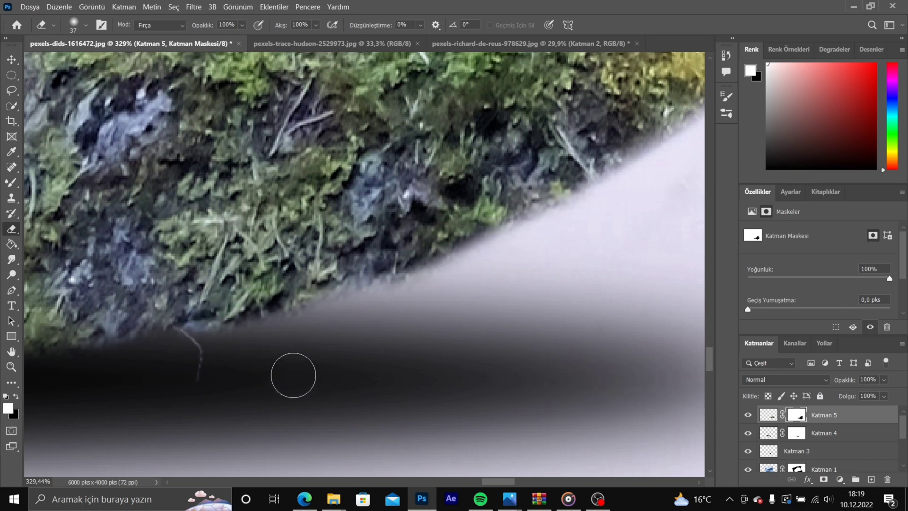
- Trim the middle stretch of the second rock's outer edge along the glass curve on its layer mask
{"action": "scroll", "coordinate": [642, 370], "scroll_direction": "up", "scroll_amount": 2}
{"action": "left_click_drag", "start_coordinate": [492, 481], "coordinate": [504, 482]}
{"action": "scroll", "coordinate": [503, 416], "scroll_direction": "up", "scroll_amount": 1}
{"action": "mouse_move", "coordinate": [407, 251]}
{"action": "left_mouse_down"}
{"action": "mouse_move", "coordinate": [374, 278]}
{"action": "mouse_move", "coordinate": [411, 236]}
{"action": "left_mouse_up"}
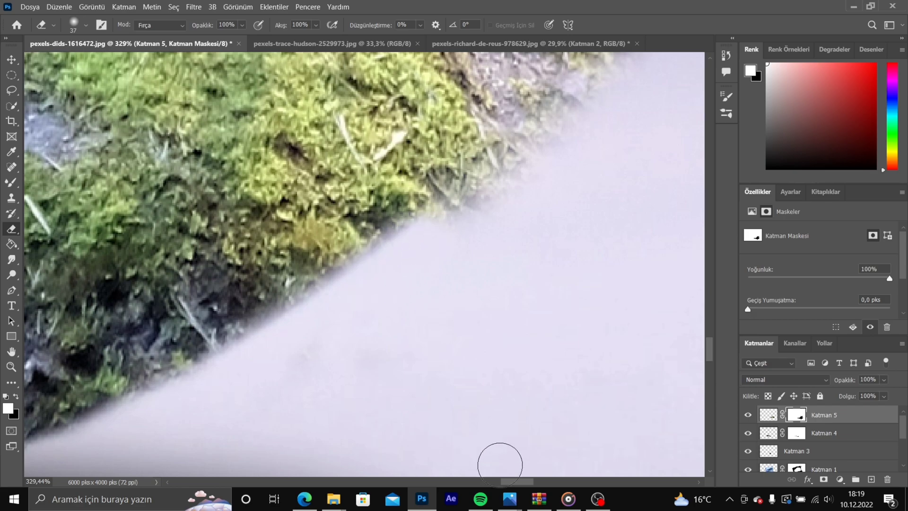
{"action": "left_click_drag", "start_coordinate": [503, 482], "coordinate": [508, 481]}
{"action": "scroll", "coordinate": [499, 372], "scroll_direction": "up", "scroll_amount": 3}
{"action": "left_click_drag", "start_coordinate": [401, 307], "coordinate": [455, 234]}
{"action": "scroll", "coordinate": [417, 328], "scroll_direction": "down", "scroll_amount": 1}
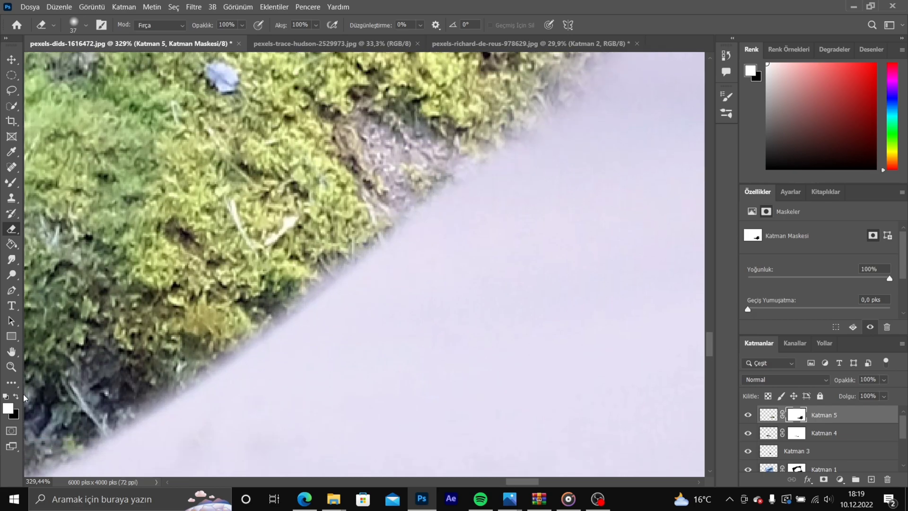
{"action": "left_click_drag", "start_coordinate": [215, 357], "coordinate": [372, 248]}
- Trim the upper stretch of the second rock's outer edge along the glass curve on the Katman 5 mask
{"action": "key", "text": "z"}
{"action": "left_click_drag", "start_coordinate": [551, 292], "coordinate": [416, 331]}
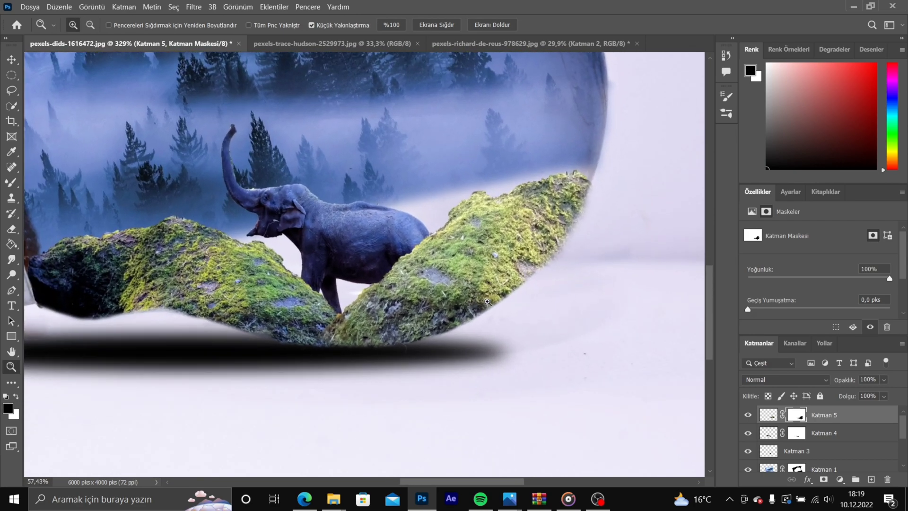
{"action": "scroll", "coordinate": [486, 455], "scroll_direction": "up", "scroll_amount": 3}
{"action": "left_click_drag", "start_coordinate": [433, 481], "coordinate": [466, 482]}
{"action": "scroll", "coordinate": [425, 411], "scroll_direction": "up", "scroll_amount": 1}
{"action": "key", "text": "z"}
{"action": "left_click_drag", "start_coordinate": [392, 364], "coordinate": [506, 362]}
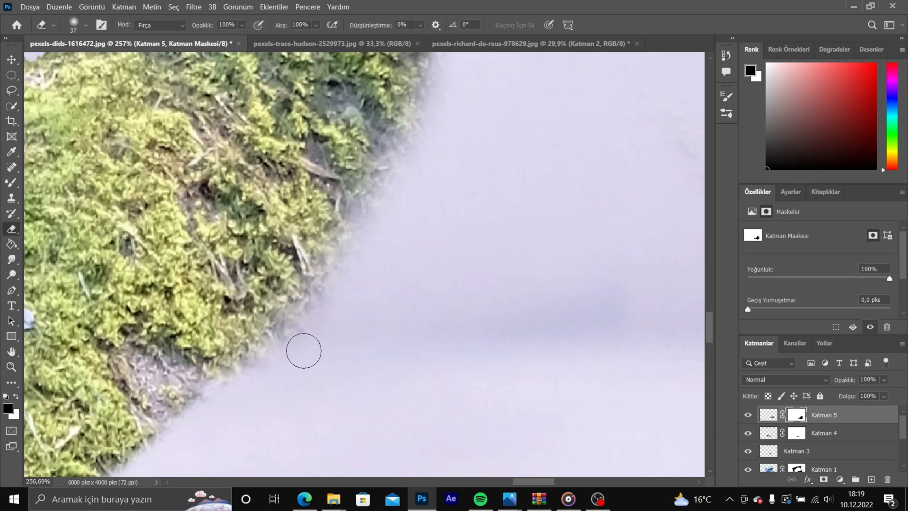
{"action": "mouse_move", "coordinate": [267, 366]}
{"action": "left_mouse_down"}
{"action": "mouse_move", "coordinate": [294, 330]}
{"action": "mouse_move", "coordinate": [408, 243]}
{"action": "mouse_move", "coordinate": [461, 83]}
{"action": "mouse_move", "coordinate": [341, 320]}
{"action": "left_mouse_up"}
{"action": "scroll", "coordinate": [408, 244], "scroll_direction": "up", "scroll_amount": 2}
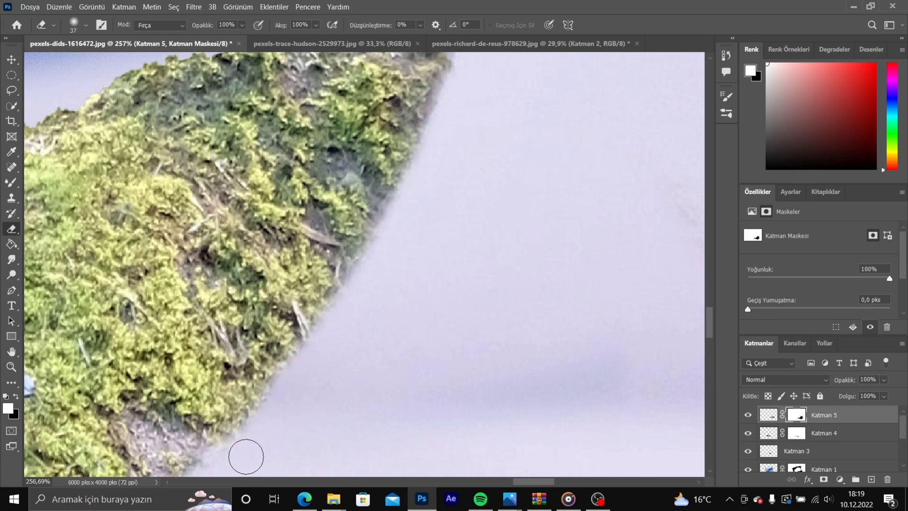
{"action": "scroll", "coordinate": [243, 459], "scroll_direction": "down", "scroll_amount": 3}
{"action": "key", "text": "z"}
{"action": "left_click_drag", "start_coordinate": [308, 351], "coordinate": [213, 349]}
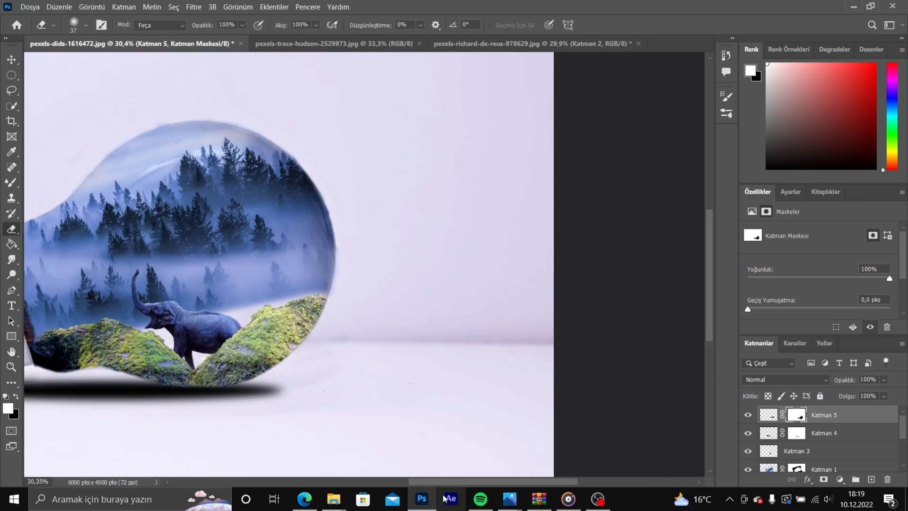
- Copy the mossy rock from pexels-richard-de-reus-978629.jpg into the light bulb composite as a third rock
{"action": "scroll", "coordinate": [293, 331], "scroll_direction": "left", "scroll_amount": 2}
{"action": "key", "text": "z"}
{"action": "left_click_drag", "start_coordinate": [362, 305], "coordinate": [384, 305]}
{"action": "left_click_drag", "start_coordinate": [448, 485], "coordinate": [431, 483]}
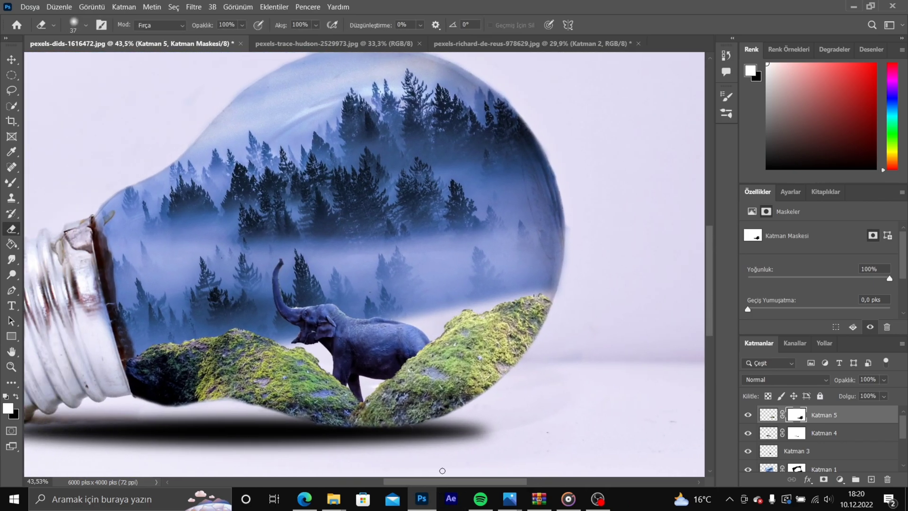
{"action": "key", "text": "ctrl+shift+Tab"}
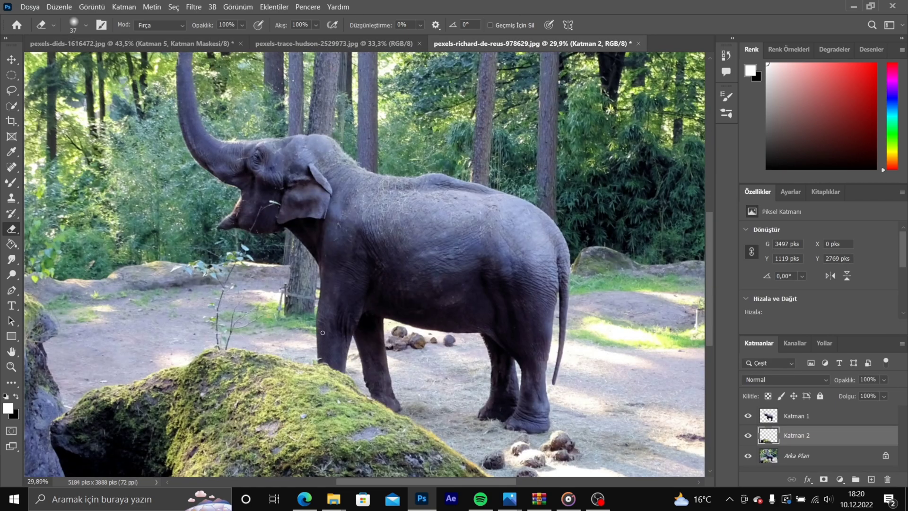
{"action": "left_click", "coordinate": [12, 60]}
{"action": "left_click_drag", "start_coordinate": [269, 416], "coordinate": [474, 284]}
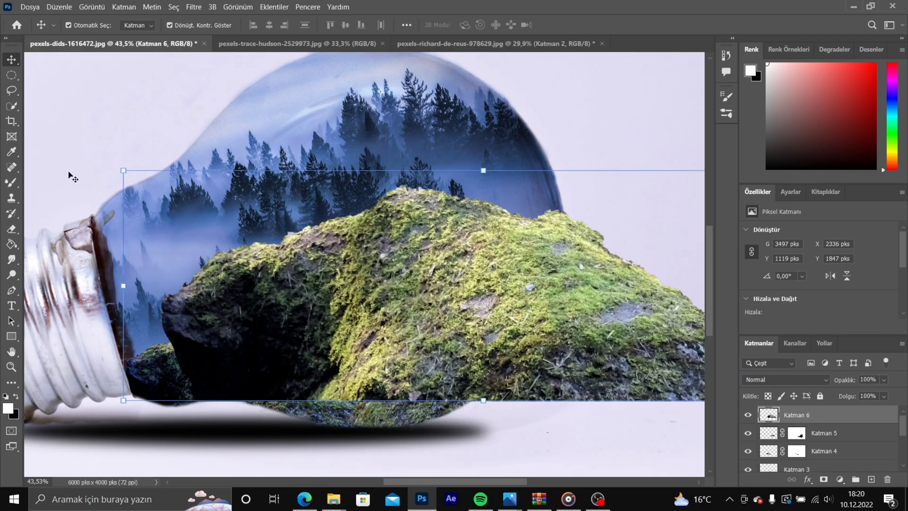
- Try scaling the third rock to 35.43% width and 51.82% height and rotating it to -35.37° near the glass edge
{"action": "left_click_drag", "start_coordinate": [109, 166], "coordinate": [92, 319]}
{"action": "left_click_drag", "start_coordinate": [468, 255], "coordinate": [541, 254]}
{"action": "left_click_drag", "start_coordinate": [161, 280], "coordinate": [430, 259]}
{"action": "left_click_drag", "start_coordinate": [562, 263], "coordinate": [248, 250]}
{"action": "left_click_drag", "start_coordinate": [677, 194], "coordinate": [681, 116]}
{"action": "left_click_drag", "start_coordinate": [554, 114], "coordinate": [387, 234]}
{"action": "left_click_drag", "start_coordinate": [299, 289], "coordinate": [560, 274]}
{"action": "left_click_drag", "start_coordinate": [504, 242], "coordinate": [483, 210]}
{"action": "left_click_drag", "start_coordinate": [508, 290], "coordinate": [494, 314]}
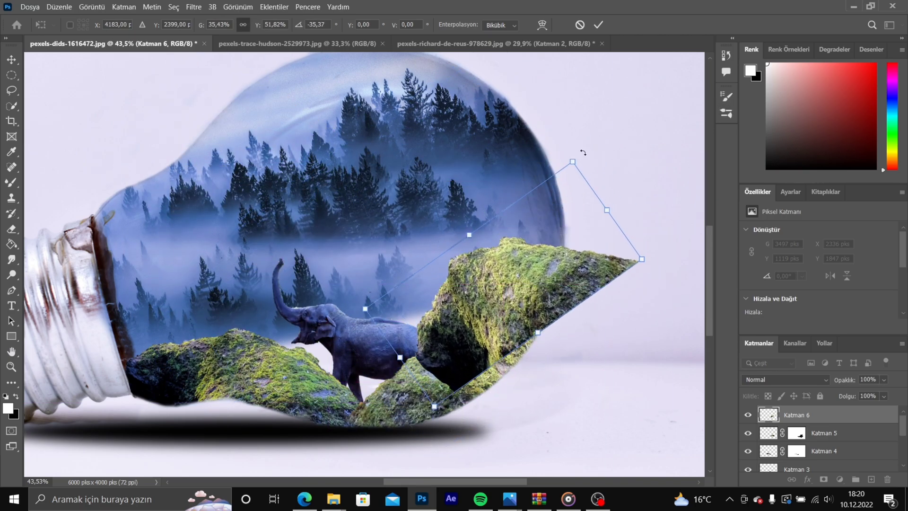
- Try enlarging and repositioning the tilted third rock so it covers the second rock and overhangs the glass edge
{"action": "left_click_drag", "start_coordinate": [580, 151], "coordinate": [569, 144]}
{"action": "left_click_drag", "start_coordinate": [465, 238], "coordinate": [481, 257]}
{"action": "left_click_drag", "start_coordinate": [384, 341], "coordinate": [364, 346]}
{"action": "left_click_drag", "start_coordinate": [572, 169], "coordinate": [629, 92]}
{"action": "scroll", "coordinate": [610, 264], "scroll_direction": "down", "scroll_amount": 1}
{"action": "left_click_drag", "start_coordinate": [488, 182], "coordinate": [491, 185]}
{"action": "left_click_drag", "start_coordinate": [523, 237], "coordinate": [522, 217]}
{"action": "left_click_drag", "start_coordinate": [562, 280], "coordinate": [582, 257]}
- Add a layer mask to Katman 6 and erase the rock outside the glass curve with the eraser at 193 px
{"action": "left_click", "coordinate": [11, 230]}
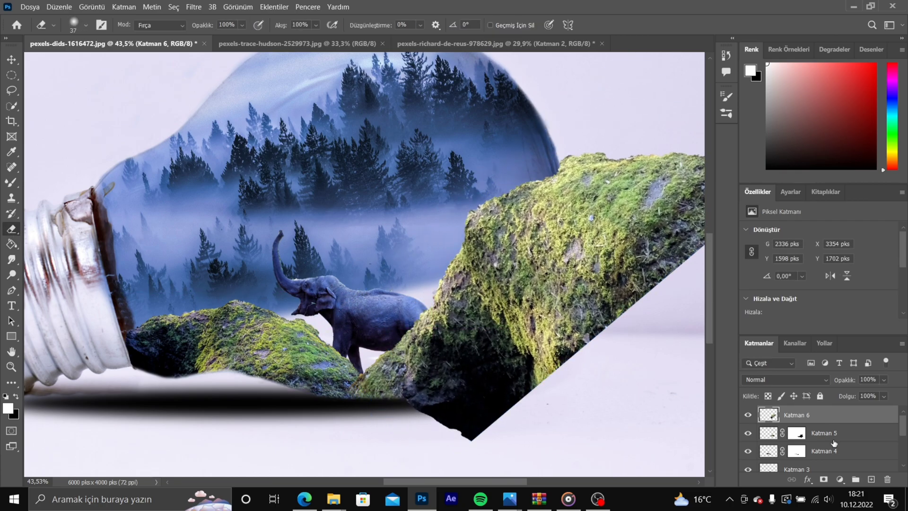
{"action": "left_click", "coordinate": [823, 479]}
{"action": "left_click", "coordinate": [86, 26]}
{"action": "left_click_drag", "start_coordinate": [117, 64], "coordinate": [120, 65]}
{"action": "mouse_move", "coordinate": [553, 348]}
{"action": "left_mouse_down"}
{"action": "mouse_move", "coordinate": [442, 438]}
{"action": "mouse_move", "coordinate": [575, 371]}
{"action": "mouse_move", "coordinate": [687, 215]}
{"action": "mouse_move", "coordinate": [586, 238]}
{"action": "mouse_move", "coordinate": [551, 355]}
{"action": "left_mouse_up"}
{"action": "left_click_drag", "start_coordinate": [428, 481], "coordinate": [458, 481]}
{"action": "left_click_drag", "start_coordinate": [600, 209], "coordinate": [650, 153]}
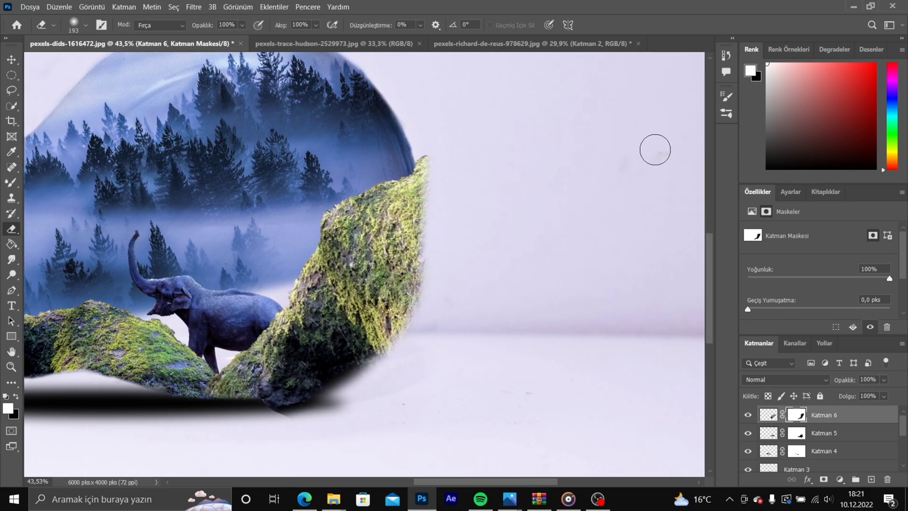
- Try trimming the third rock's lower outer edge directly on the Katman 6 pixels and undo the last stroke
{"action": "left_click", "coordinate": [769, 415]}
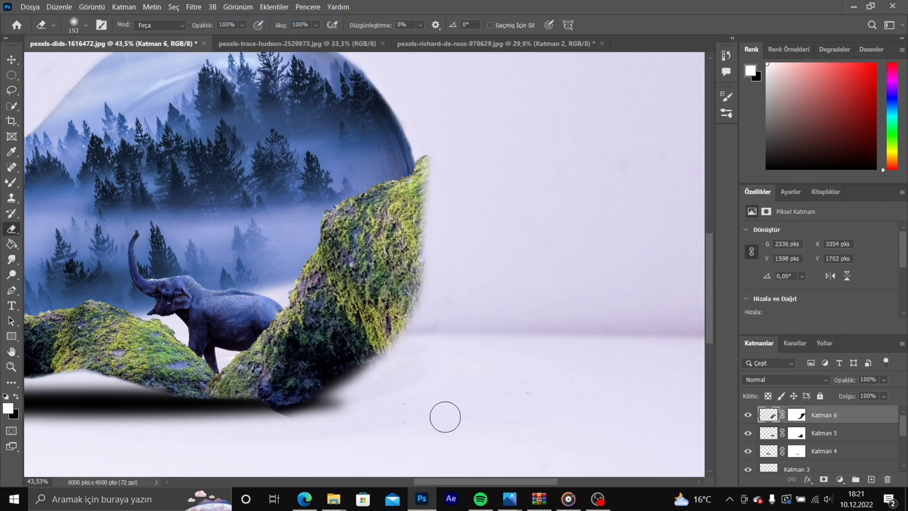
{"action": "scroll", "coordinate": [440, 407], "scroll_direction": "left", "scroll_amount": 2}
{"action": "mouse_move", "coordinate": [487, 261]}
{"action": "left_mouse_down"}
{"action": "mouse_move", "coordinate": [478, 174]}
{"action": "mouse_move", "coordinate": [459, 282]}
{"action": "mouse_move", "coordinate": [414, 358]}
{"action": "mouse_move", "coordinate": [338, 412]}
{"action": "left_mouse_up"}
{"action": "mouse_move", "coordinate": [507, 331]}
{"action": "left_mouse_down"}
{"action": "mouse_move", "coordinate": [292, 276]}
{"action": "mouse_move", "coordinate": [387, 283]}
{"action": "left_mouse_up"}
{"action": "key", "text": "ctrl+z"}
{"action": "key", "text": "ctrl+space"}
{"action": "scroll", "coordinate": [520, 331], "scroll_direction": "down", "scroll_amount": 3}
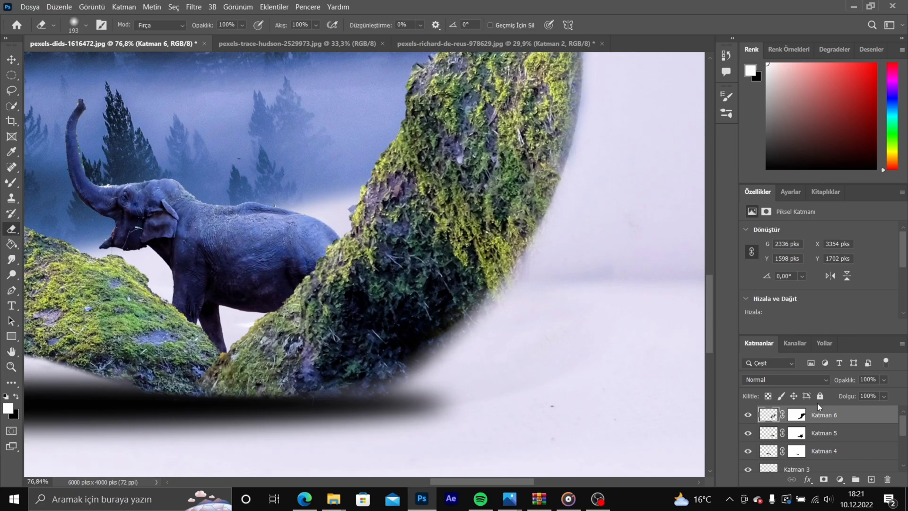
- Try stretching the third rock to 116.31% width and 104.63% height
{"action": "key", "text": "v"}
{"action": "left_click_drag", "start_coordinate": [171, 178], "coordinate": [71, 129]}
{"action": "scroll", "coordinate": [354, 156], "scroll_direction": "up", "scroll_amount": 7}
{"action": "scroll", "coordinate": [274, 151], "scroll_direction": "down", "scroll_amount": 2}
{"action": "left_click_drag", "start_coordinate": [310, 164], "coordinate": [356, 175]}
{"action": "scroll", "coordinate": [373, 169], "scroll_direction": "down", "scroll_amount": 4}
{"action": "scroll", "coordinate": [377, 171], "scroll_direction": "down", "scroll_amount": 2}
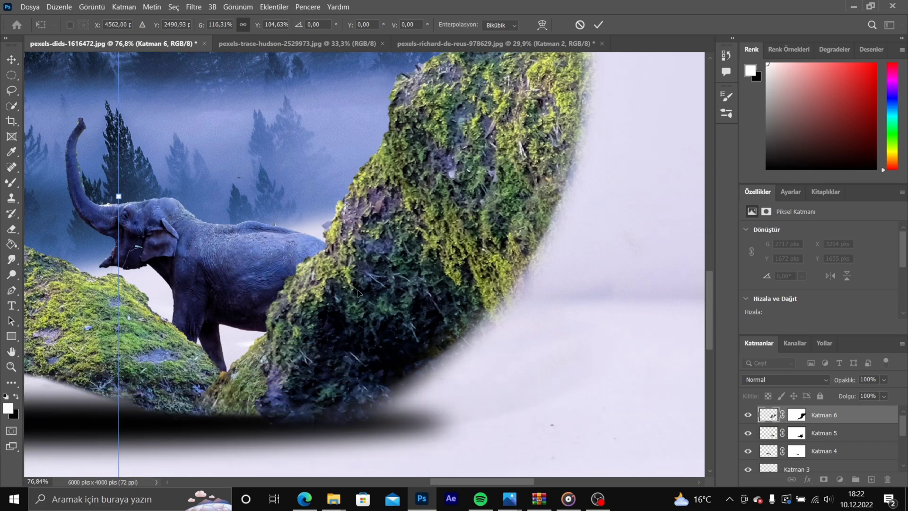
- Delete the third rock's layer together with its mask
{"action": "left_click", "coordinate": [825, 414]}
{"action": "key", "text": "Delete"}
{"action": "left_click", "coordinate": [563, 147]}
{"action": "left_click", "coordinate": [429, 311]}
{"action": "left_click", "coordinate": [194, 6]}
{"action": "left_click", "coordinate": [276, 125]}
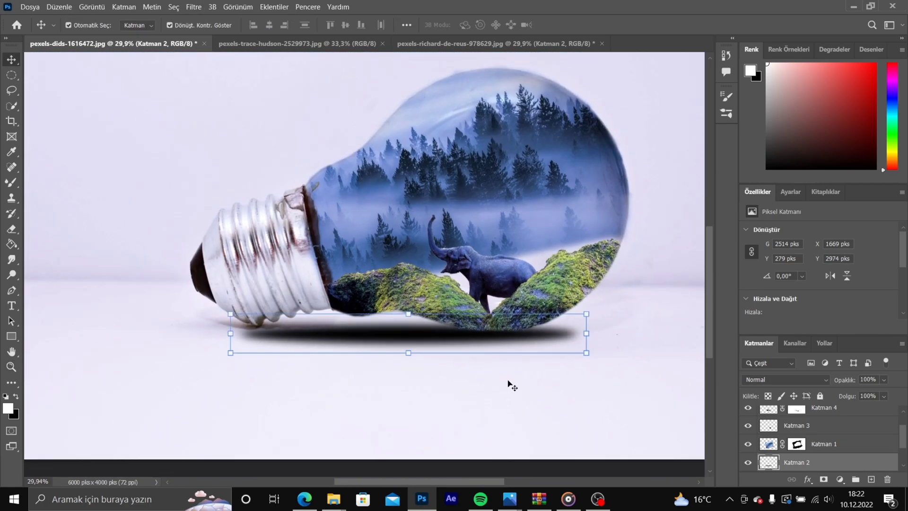
- Copy the mossy rock again from pexels-richard-de-reus-978629.jpg into the composite and place its layer on top of the stack
{"action": "key", "text": "ctrl+Tab"}
{"action": "key", "text": "ctrl+Tab"}
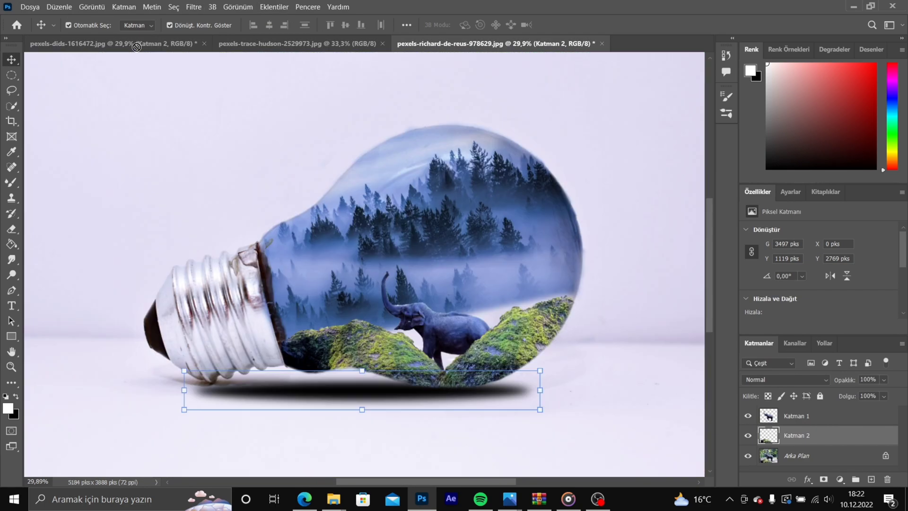
{"action": "left_click_drag", "start_coordinate": [137, 47], "coordinate": [571, 328]}
{"action": "left_click_drag", "start_coordinate": [808, 467], "coordinate": [804, 407]}
{"action": "left_click_drag", "start_coordinate": [530, 317], "coordinate": [555, 322]}
{"action": "left_click_drag", "start_coordinate": [407, 482], "coordinate": [445, 482]}
{"action": "left_click_drag", "start_coordinate": [409, 322], "coordinate": [466, 298]}
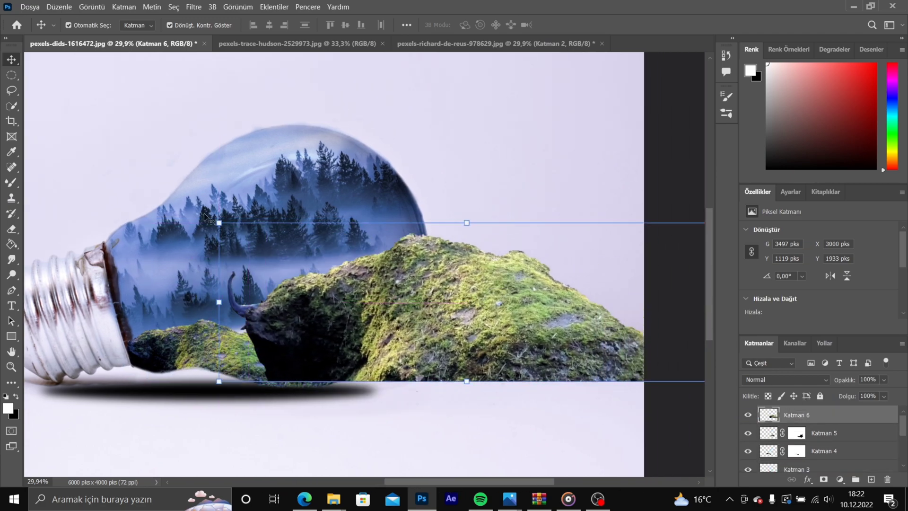
- Scale the new rock to 73.23%, rotate it to -43.40° and stand it against the far glass wall behind the elephant
{"action": "left_click_drag", "start_coordinate": [209, 216], "coordinate": [199, 332]}
{"action": "left_click_drag", "start_coordinate": [276, 476], "coordinate": [391, 371]}
{"action": "left_click_drag", "start_coordinate": [473, 279], "coordinate": [374, 310]}
{"action": "left_click_drag", "start_coordinate": [620, 254], "coordinate": [607, 192]}
{"action": "left_click_drag", "start_coordinate": [428, 267], "coordinate": [419, 276]}
{"action": "left_click_drag", "start_coordinate": [380, 249], "coordinate": [375, 245]}
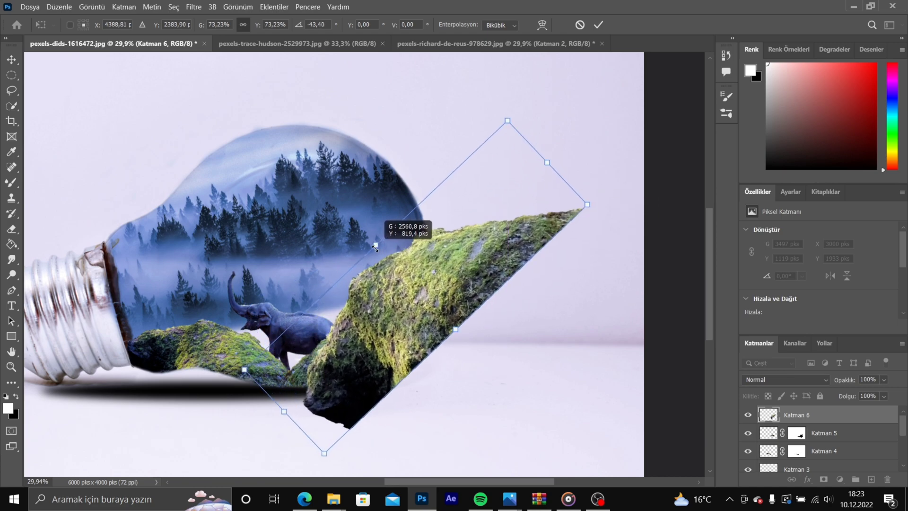
{"action": "scroll", "coordinate": [406, 274], "scroll_direction": "down", "scroll_amount": 1}
- Erase the parts of the tilted Katman 6 rock that extend outside the glass curve, using the 193 px eraser
{"action": "left_click", "coordinate": [12, 229]}
{"action": "mouse_move", "coordinate": [519, 256]}
{"action": "left_mouse_down"}
{"action": "mouse_move", "coordinate": [491, 186]}
{"action": "mouse_move", "coordinate": [514, 342]}
{"action": "mouse_move", "coordinate": [529, 255]}
{"action": "mouse_move", "coordinate": [321, 416]}
{"action": "mouse_move", "coordinate": [378, 377]}
{"action": "mouse_move", "coordinate": [312, 374]}
{"action": "mouse_move", "coordinate": [464, 243]}
{"action": "mouse_move", "coordinate": [446, 301]}
{"action": "mouse_move", "coordinate": [459, 265]}
{"action": "mouse_move", "coordinate": [428, 316]}
{"action": "mouse_move", "coordinate": [357, 371]}
{"action": "left_mouse_up"}
{"action": "key", "text": "ctrl+space"}
{"action": "left_click_drag", "start_coordinate": [418, 204], "coordinate": [497, 173]}
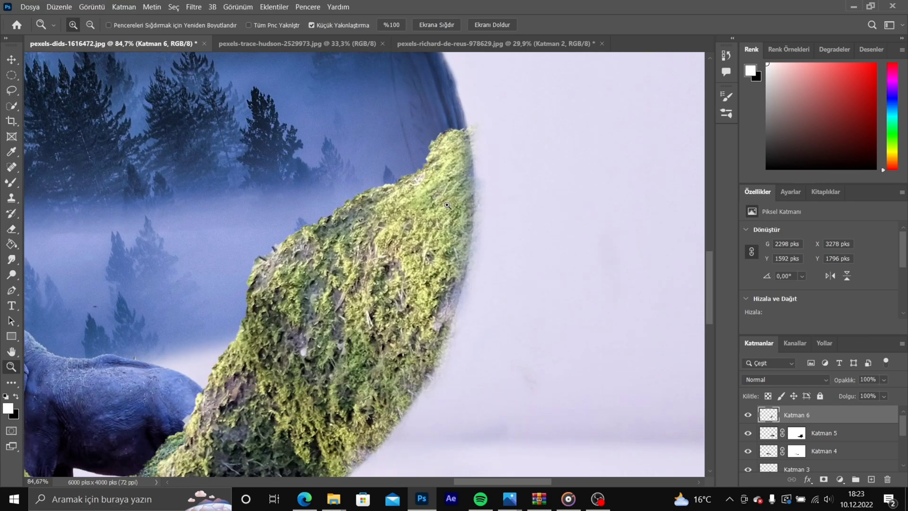
{"action": "scroll", "coordinate": [503, 190], "scroll_direction": "down", "scroll_amount": 2}
{"action": "left_click", "coordinate": [211, 9]}
{"action": "left_click", "coordinate": [199, 19]}
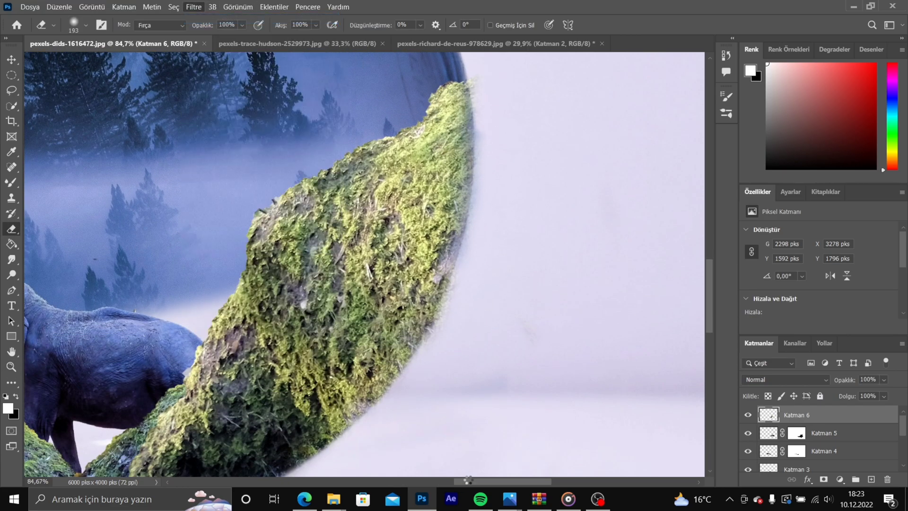
{"action": "left_click_drag", "start_coordinate": [475, 482], "coordinate": [435, 481]}
{"action": "key", "text": "ctrl+space"}
{"action": "key", "text": "ctrl+0"}
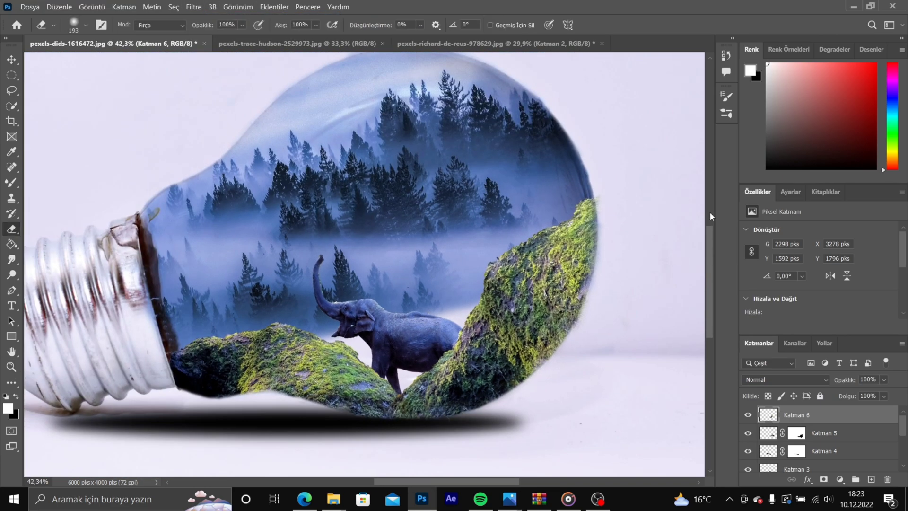
- Copy the foggy forest from pexels-trace-hudson-2529973.jpg into the composite, place it below Katman 1 and add a layer mask
{"action": "left_click", "coordinate": [297, 43]}
{"action": "left_click", "coordinate": [886, 416]}
{"action": "left_click_drag", "start_coordinate": [369, 317], "coordinate": [413, 364]}
{"action": "left_click_drag", "start_coordinate": [820, 416], "coordinate": [819, 444]}
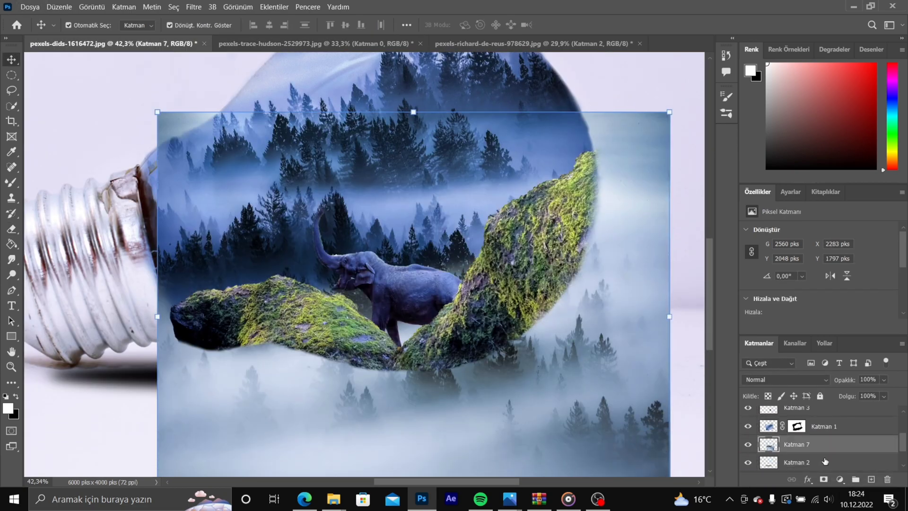
{"action": "left_click", "coordinate": [824, 479]}
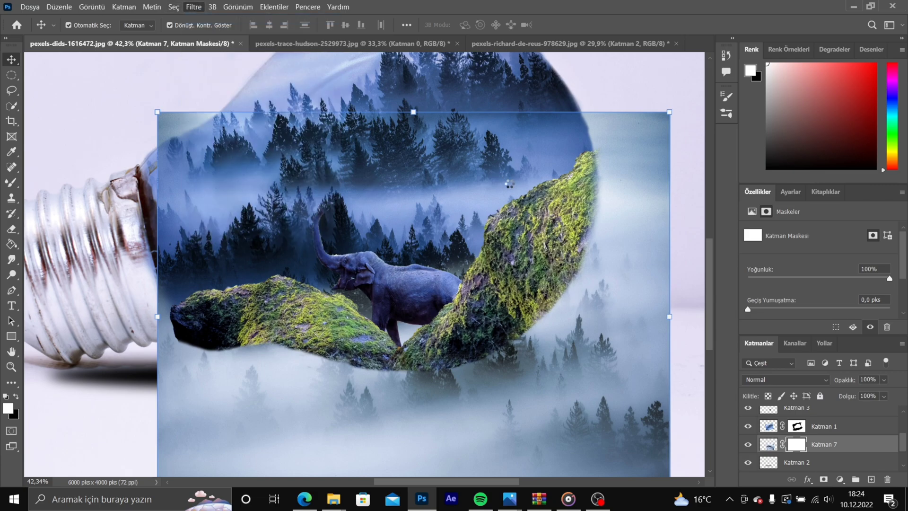
- Rotate the Katman 7 forest to -11.37° and scale it to 99.88% width and 56.80% height behind the elephant and rocks
{"action": "scroll", "coordinate": [649, 421], "scroll_direction": "down", "scroll_amount": 3}
{"action": "left_click_drag", "start_coordinate": [657, 436], "coordinate": [610, 387]}
{"action": "left_click_drag", "start_coordinate": [624, 407], "coordinate": [339, 179]}
{"action": "left_click_drag", "start_coordinate": [245, 103], "coordinate": [464, 252]}
{"action": "left_click_drag", "start_coordinate": [330, 145], "coordinate": [308, 159]}
{"action": "left_click_drag", "start_coordinate": [404, 261], "coordinate": [381, 277]}
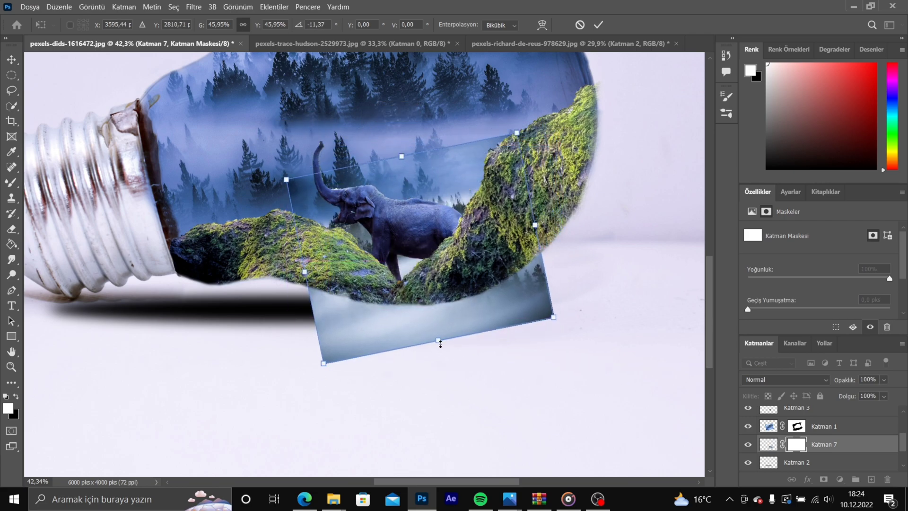
{"action": "left_click_drag", "start_coordinate": [442, 341], "coordinate": [443, 367]}
{"action": "left_click_drag", "start_coordinate": [516, 133], "coordinate": [513, 71]}
{"action": "left_click_drag", "start_coordinate": [456, 481], "coordinate": [402, 482]}
{"action": "left_click_drag", "start_coordinate": [270, 171], "coordinate": [257, 166]}
{"action": "left_click_drag", "start_coordinate": [452, 481], "coordinate": [482, 484]}
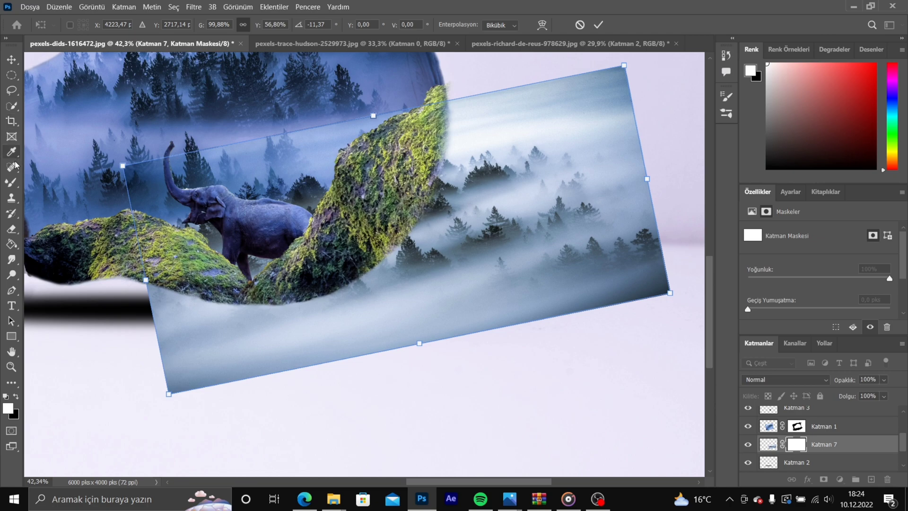
- Erase the Katman 7 forest outside the glass and blend its upper part into the fog on its layer mask
{"action": "left_click", "coordinate": [12, 229]}
{"action": "mouse_move", "coordinate": [138, 307]}
{"action": "left_mouse_down"}
{"action": "mouse_move", "coordinate": [148, 294]}
{"action": "mouse_move", "coordinate": [160, 402]}
{"action": "mouse_move", "coordinate": [615, 91]}
{"action": "mouse_move", "coordinate": [563, 320]}
{"action": "mouse_move", "coordinate": [454, 229]}
{"action": "mouse_move", "coordinate": [470, 310]}
{"action": "mouse_move", "coordinate": [293, 352]}
{"action": "mouse_move", "coordinate": [643, 168]}
{"action": "left_mouse_up"}
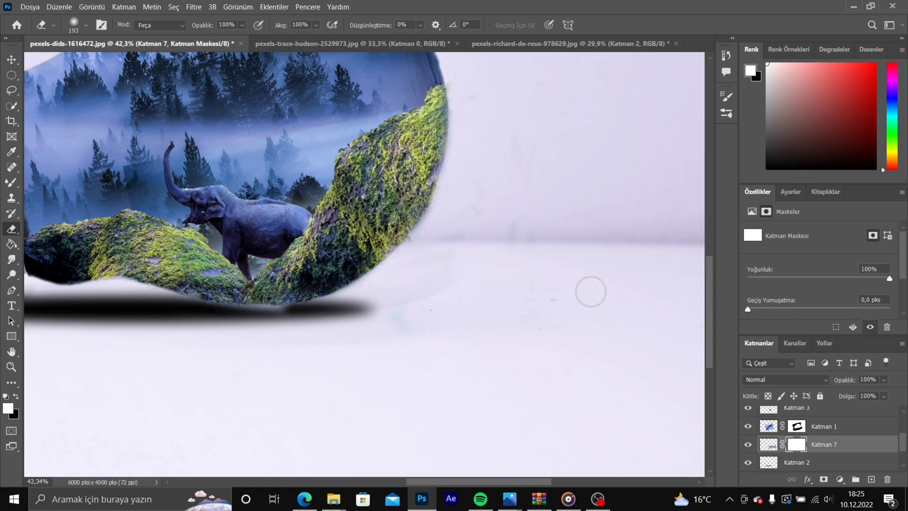
{"action": "scroll", "coordinate": [305, 173], "scroll_direction": "up", "scroll_amount": 2}
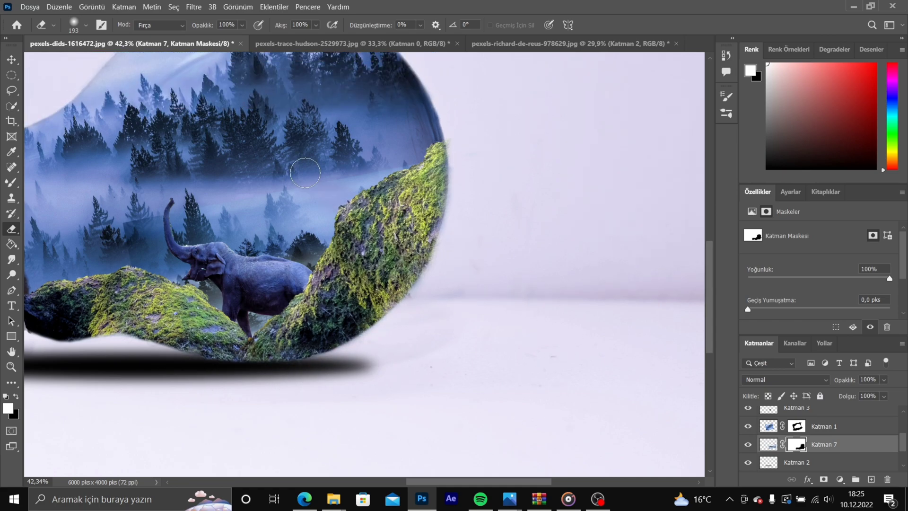
{"action": "left_click_drag", "start_coordinate": [222, 208], "coordinate": [131, 235]}
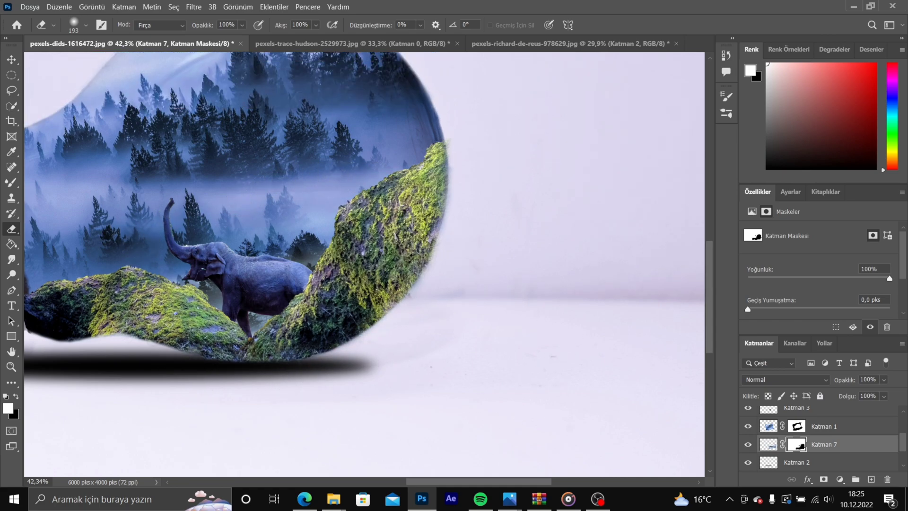
{"action": "left_click_drag", "start_coordinate": [541, 488], "coordinate": [500, 488]}
{"action": "key", "text": "ctrl+space"}
{"action": "left_click_drag", "start_coordinate": [598, 222], "coordinate": [561, 212]}
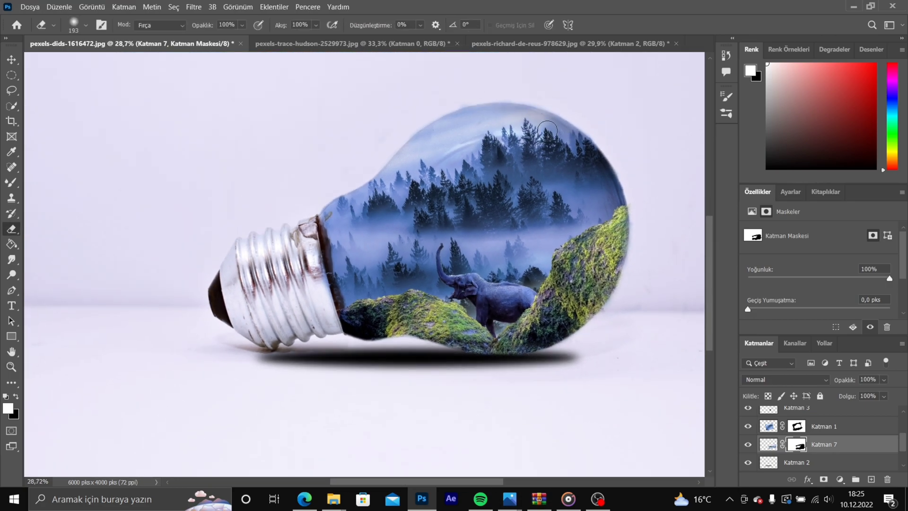
- Touch up the forest's edge along the glass on the Katman 1 mask with the eraser at 61 px
{"action": "left_click", "coordinate": [797, 427]}
{"action": "key", "text": "ctrl+space"}
{"action": "left_click_drag", "start_coordinate": [467, 83], "coordinate": [521, 85]}
{"action": "key", "text": "ctrl+space"}
{"action": "left_click_drag", "start_coordinate": [452, 118], "coordinate": [475, 118]}
{"action": "left_click", "coordinate": [86, 25]}
{"action": "left_click_drag", "start_coordinate": [120, 62], "coordinate": [109, 63]}
{"action": "mouse_move", "coordinate": [459, 166]}
{"action": "left_mouse_down"}
{"action": "mouse_move", "coordinate": [457, 182]}
{"action": "mouse_move", "coordinate": [484, 184]}
{"action": "mouse_move", "coordinate": [410, 182]}
{"action": "left_mouse_up"}
{"action": "key", "text": "ctrl+space"}
{"action": "scroll", "coordinate": [163, 355], "scroll_direction": "up", "scroll_amount": 1}
{"action": "left_click_drag", "start_coordinate": [392, 481], "coordinate": [452, 498]}
{"action": "key", "text": "ctrl+space"}
{"action": "mouse_move", "coordinate": [446, 297]}
{"action": "left_mouse_down"}
{"action": "mouse_move", "coordinate": [375, 307]}
{"action": "mouse_move", "coordinate": [396, 322]}
{"action": "left_mouse_up"}
{"action": "left_click_drag", "start_coordinate": [451, 481], "coordinate": [432, 482]}
{"action": "key", "text": "ctrl+space"}
{"action": "left_click_drag", "start_coordinate": [453, 465], "coordinate": [480, 393]}
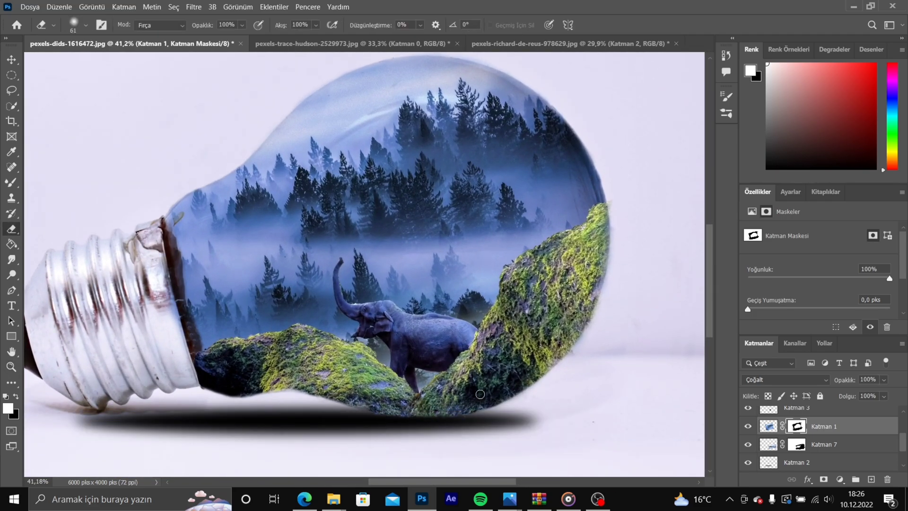
- Lower the color temperature of the second rock on Katman 5 with the Camera Raw filter
{"action": "scroll", "coordinate": [480, 394], "scroll_direction": "down", "scroll_amount": 1}
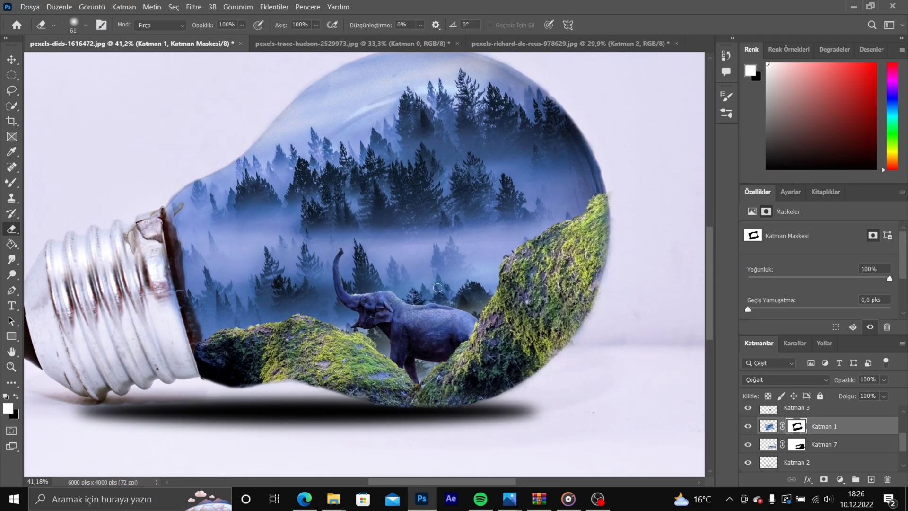
{"action": "scroll", "coordinate": [781, 457], "scroll_direction": "up", "scroll_amount": 3}
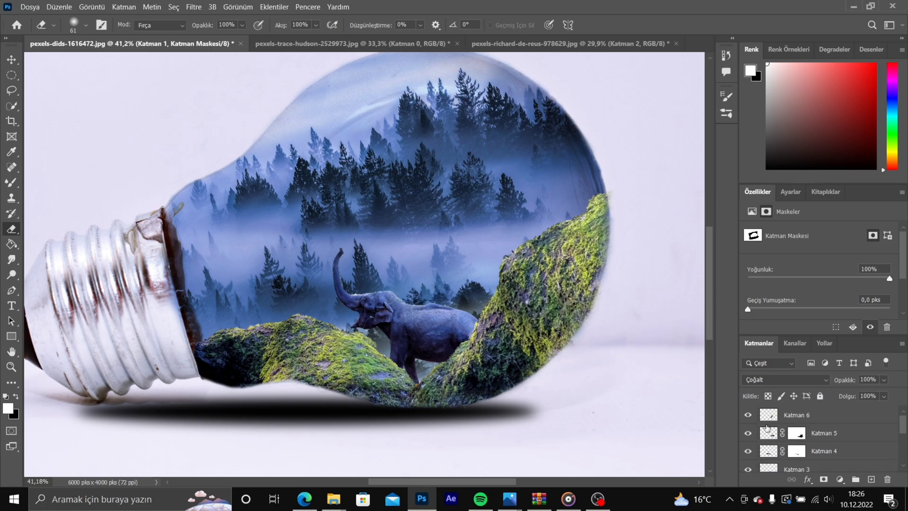
{"action": "left_click", "coordinate": [768, 433]}
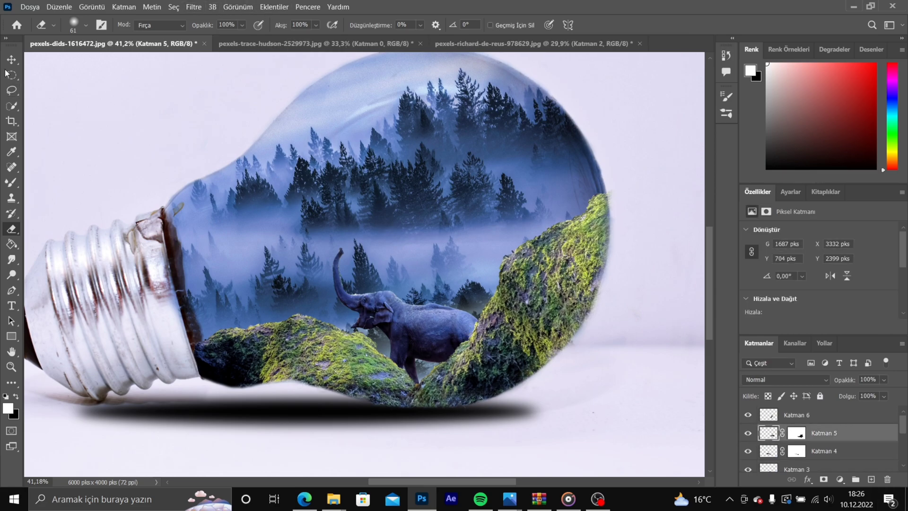
{"action": "left_click", "coordinate": [12, 59]}
{"action": "left_click", "coordinate": [194, 7]}
{"action": "left_click", "coordinate": [224, 88]}
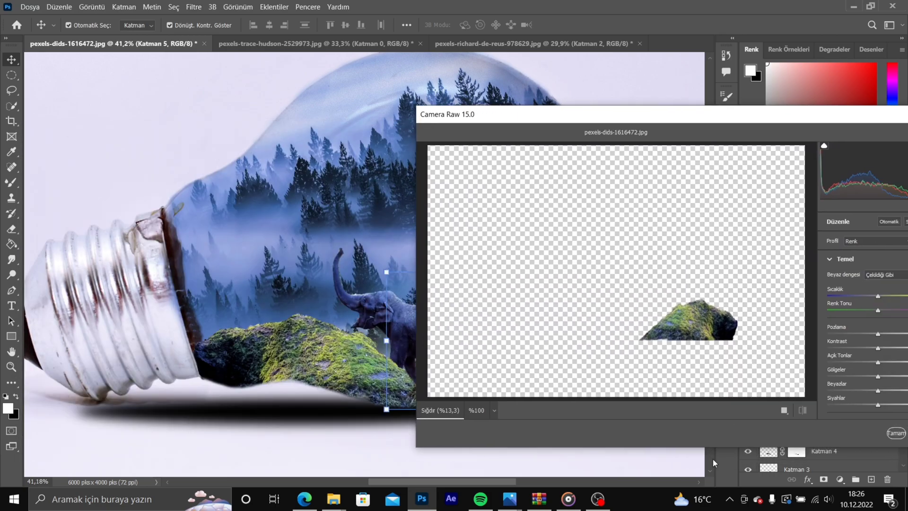
{"action": "left_click_drag", "start_coordinate": [878, 296], "coordinate": [864, 296]}
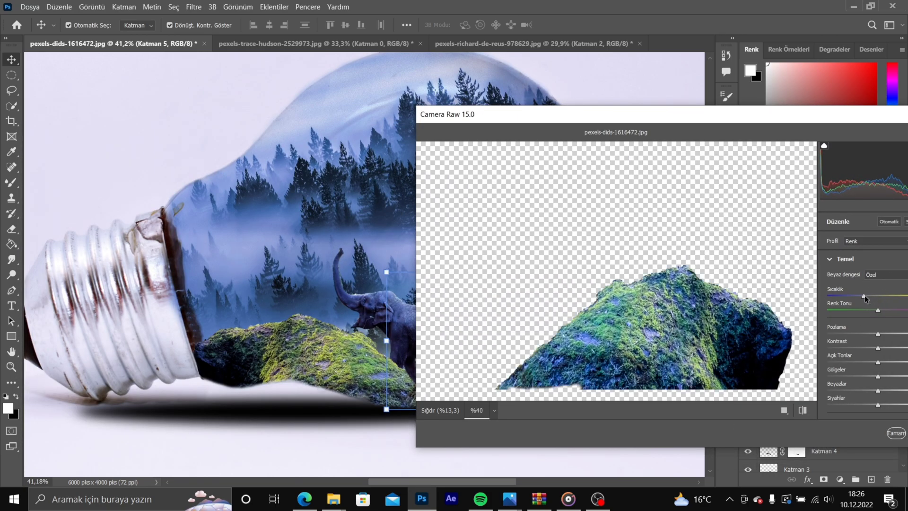
{"action": "left_click_drag", "start_coordinate": [751, 118], "coordinate": [631, 118]}
{"action": "left_click", "coordinate": [781, 430]}
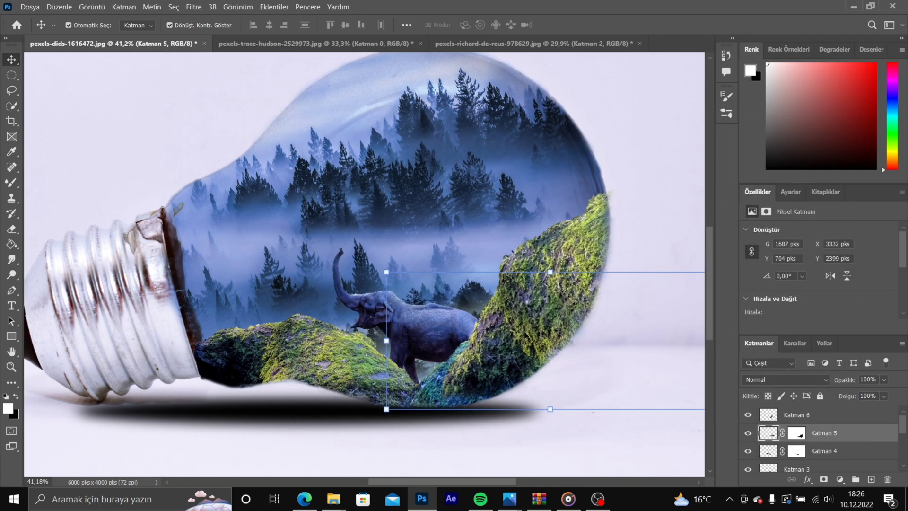
- Set the temperature of the mossy rock on Katman 4 to -30 with the Camera Raw filter
{"action": "left_click", "coordinate": [768, 452]}
{"action": "left_click", "coordinate": [194, 7]}
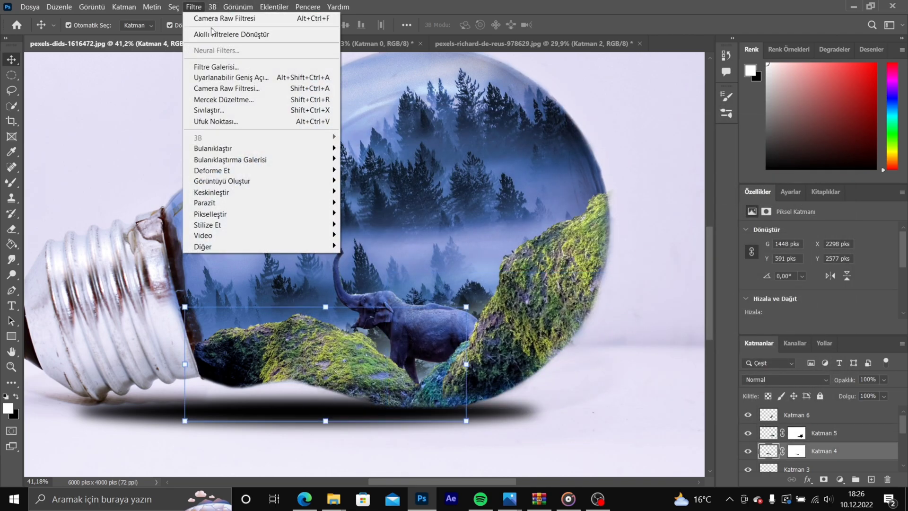
{"action": "left_click", "coordinate": [220, 88]}
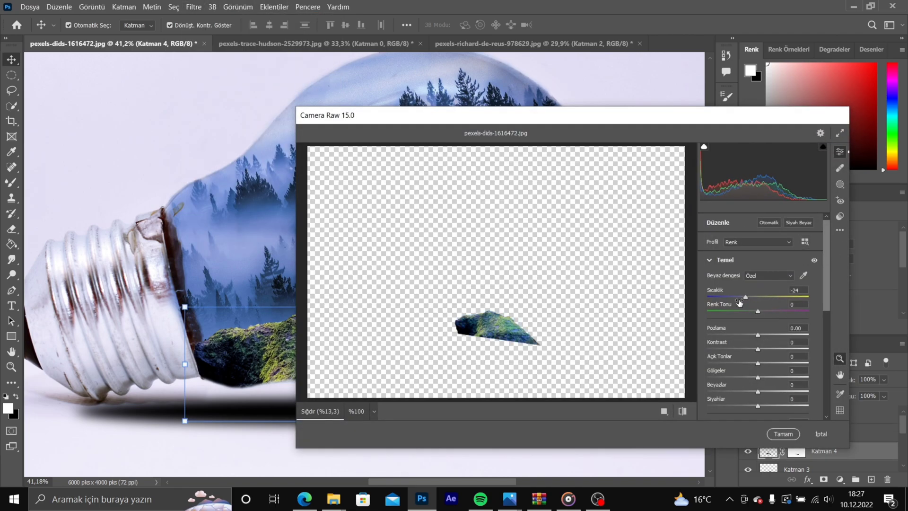
{"action": "key", "text": "BackSpace"}
{"action": "key", "text": "BackSpace"}
{"action": "type", "text": "30"}
{"action": "left_click", "coordinate": [783, 433]}
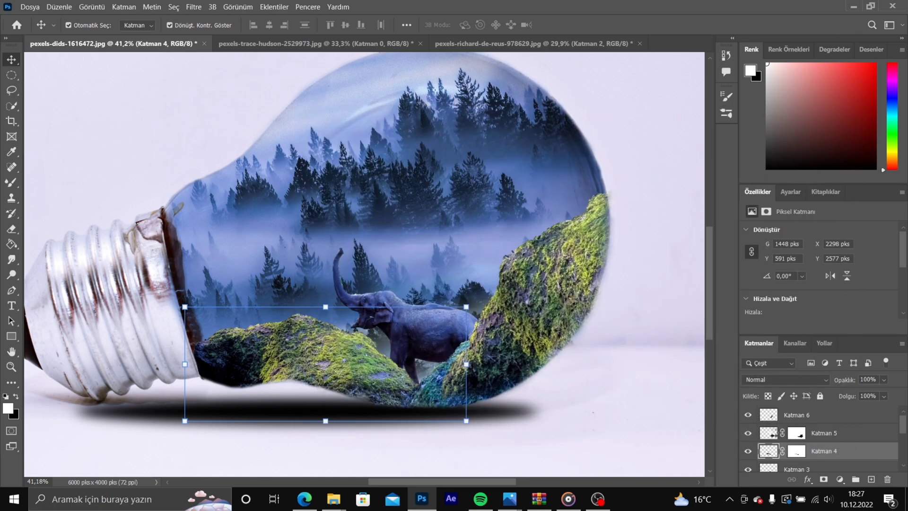
- Set the temperature of the tall rock on Katman 6 to -31 with the Camera Raw filter
{"action": "left_click", "coordinate": [770, 415]}
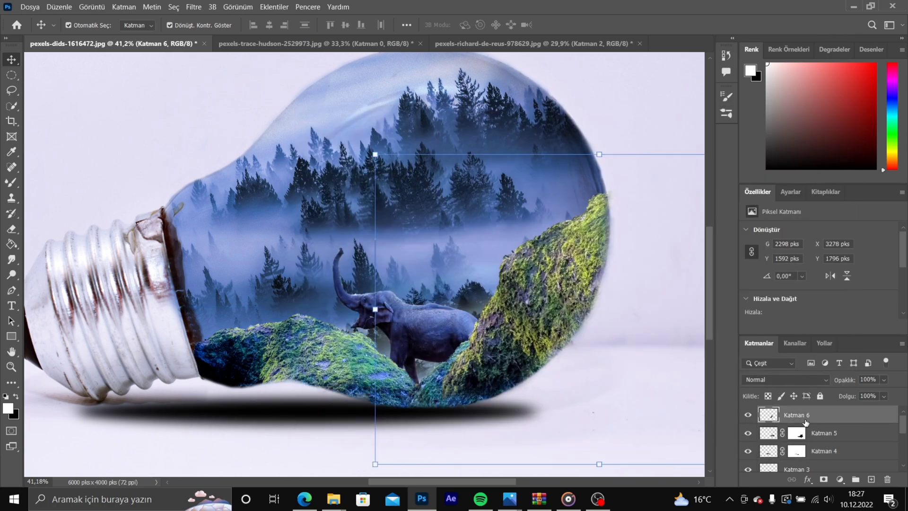
{"action": "left_click", "coordinate": [194, 7]}
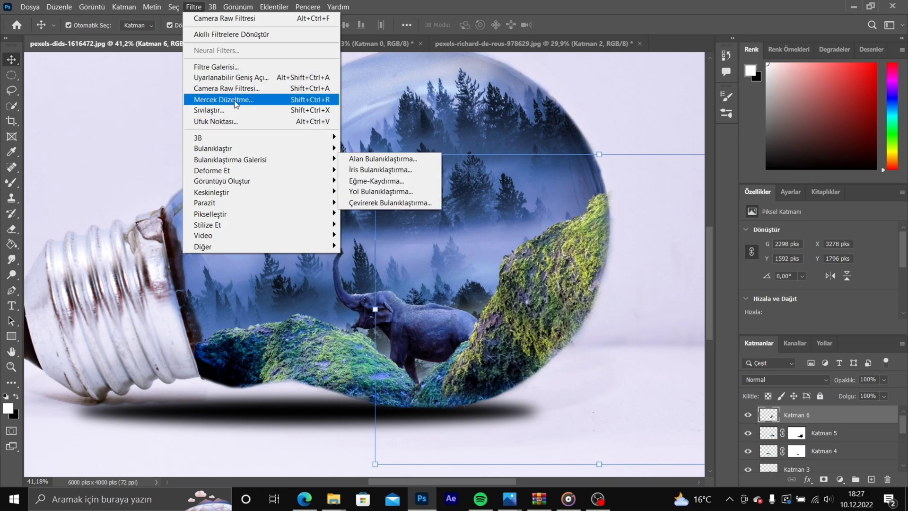
{"action": "left_click", "coordinate": [218, 87]}
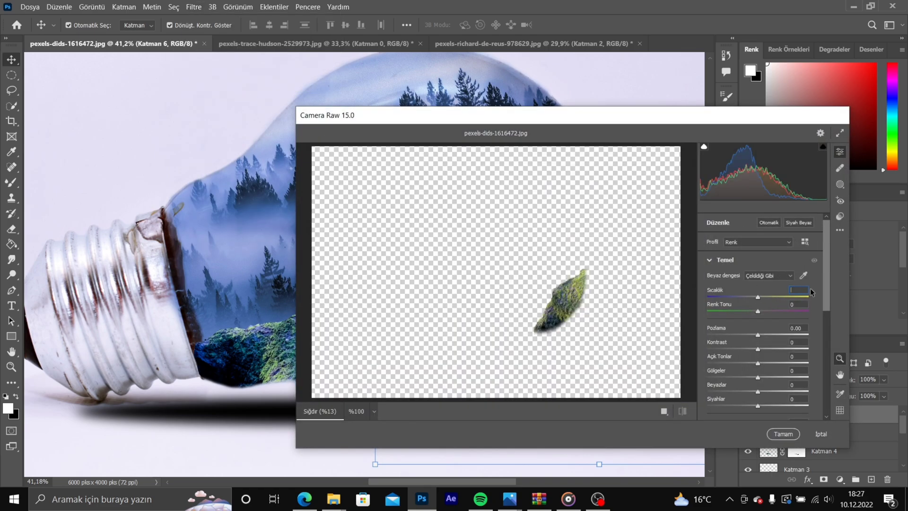
{"action": "type", "text": "-31"}
{"action": "left_click", "coordinate": [785, 433]}
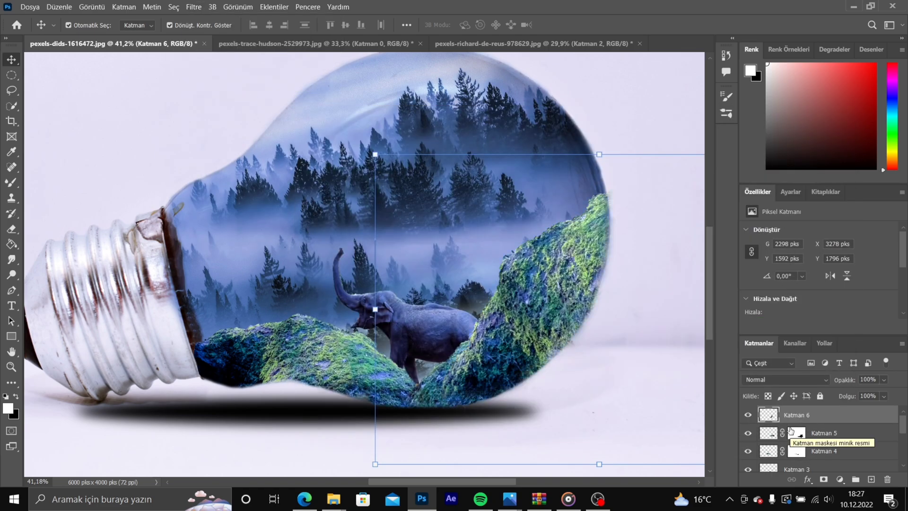
- Group all the composite layers from Katman 6 down to the one just above lamb2
{"action": "left_click", "coordinate": [290, 434]}
{"action": "key", "text": "ctrl+0"}
{"action": "left_click", "coordinate": [806, 417]}
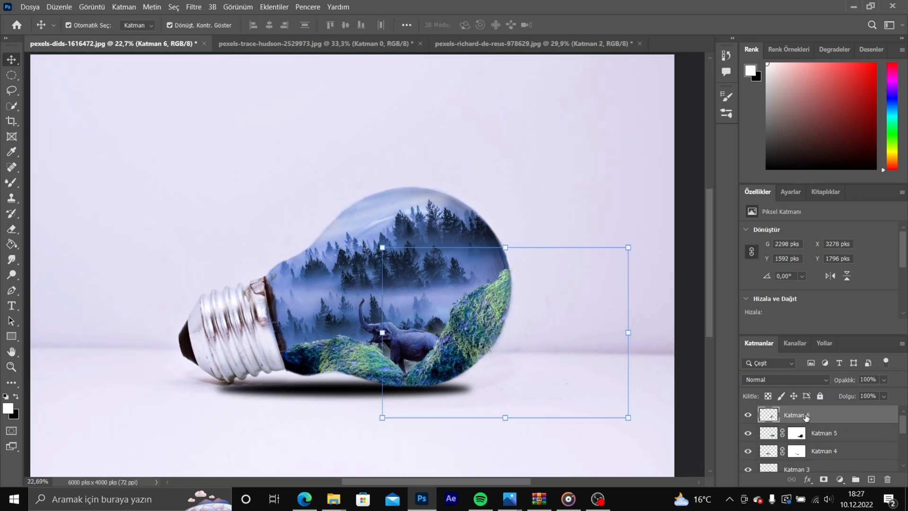
{"action": "scroll", "coordinate": [806, 417], "scroll_direction": "down", "scroll_amount": 5}
{"action": "left_click", "coordinate": [800, 427], "text": "shift"}
{"action": "key", "text": "ctrl+g"}
{"action": "scroll", "coordinate": [780, 426], "scroll_direction": "up", "scroll_amount": 1}
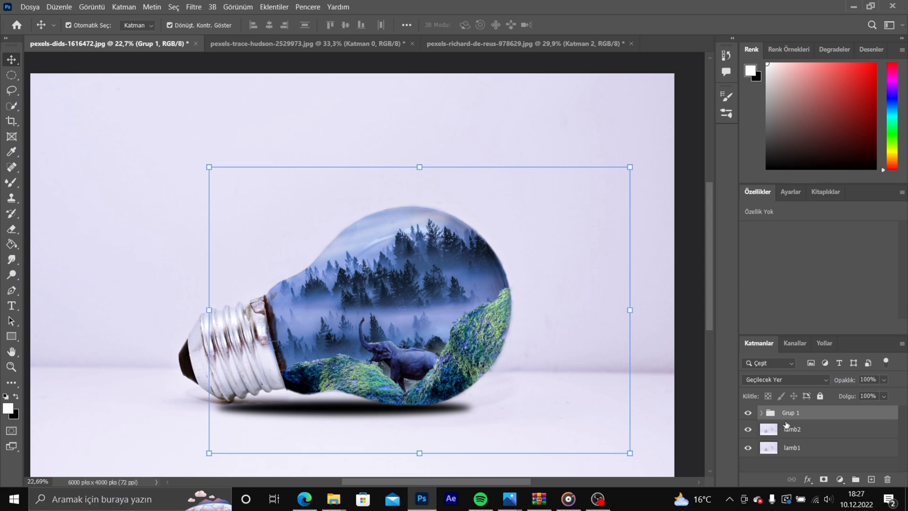
{"action": "left_click", "coordinate": [786, 425]}
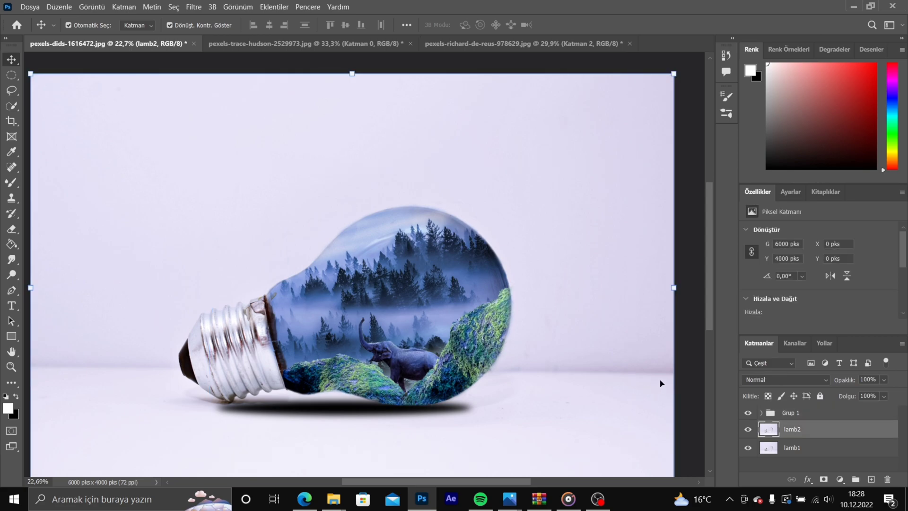
{"action": "left_click", "coordinate": [799, 412]}
{"action": "left_click", "coordinate": [841, 480]}
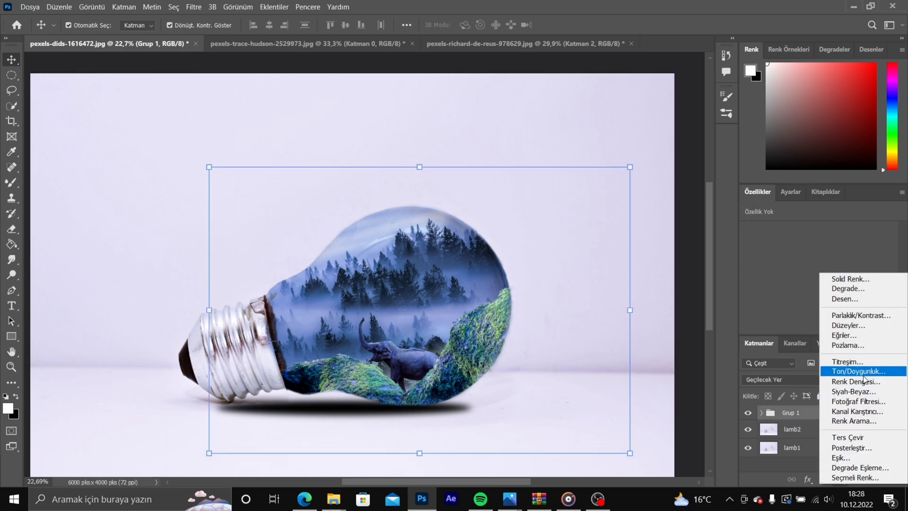
{"action": "left_click", "coordinate": [857, 345]}
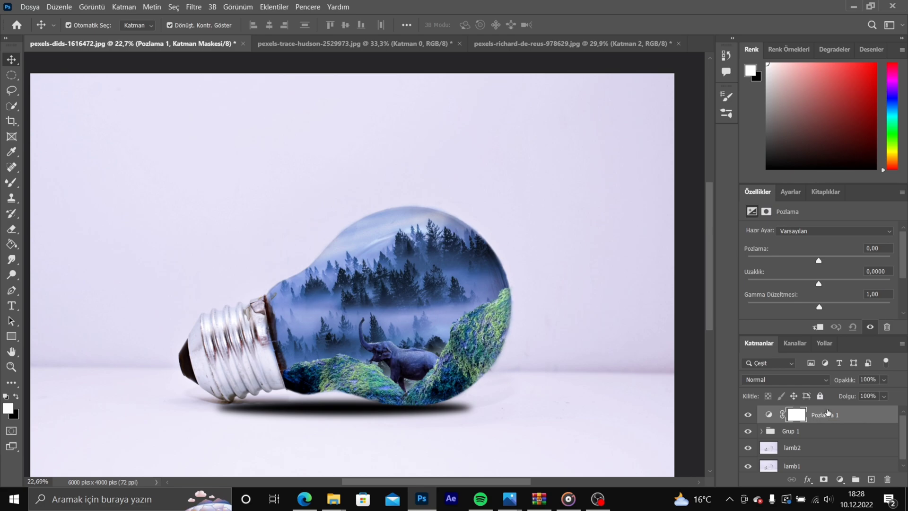
{"action": "key", "text": "ctrl+z"}
- Add a Vibrance adjustment layer with vibrance +64 above Grup 1 and clip it to that group
{"action": "left_click", "coordinate": [841, 480]}
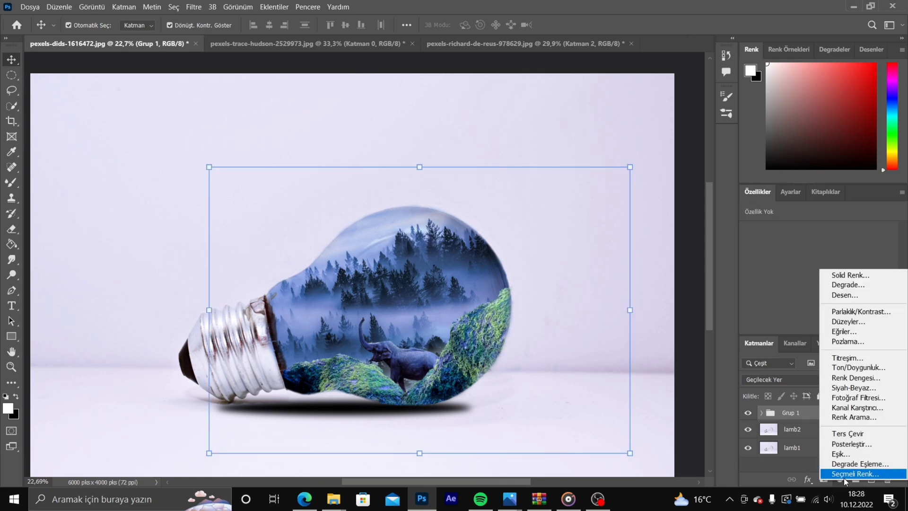
{"action": "left_click", "coordinate": [843, 360]}
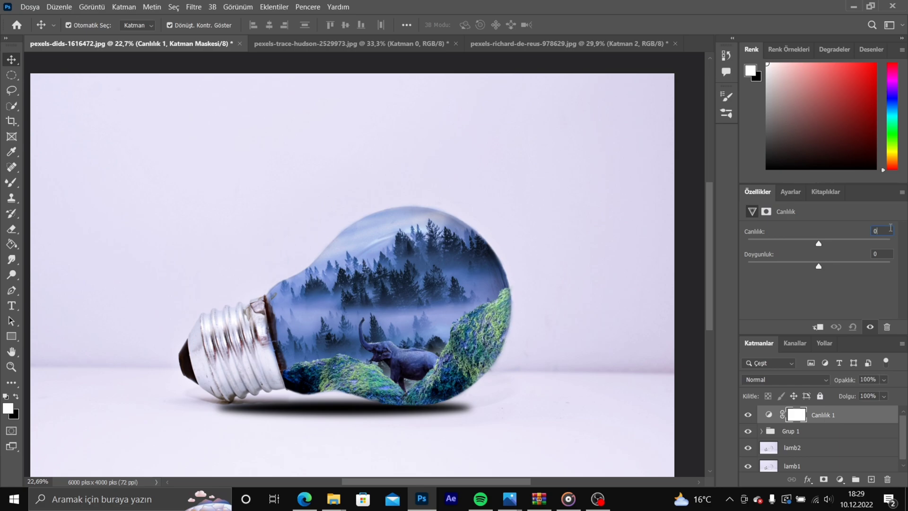
{"action": "type", "text": "64"}
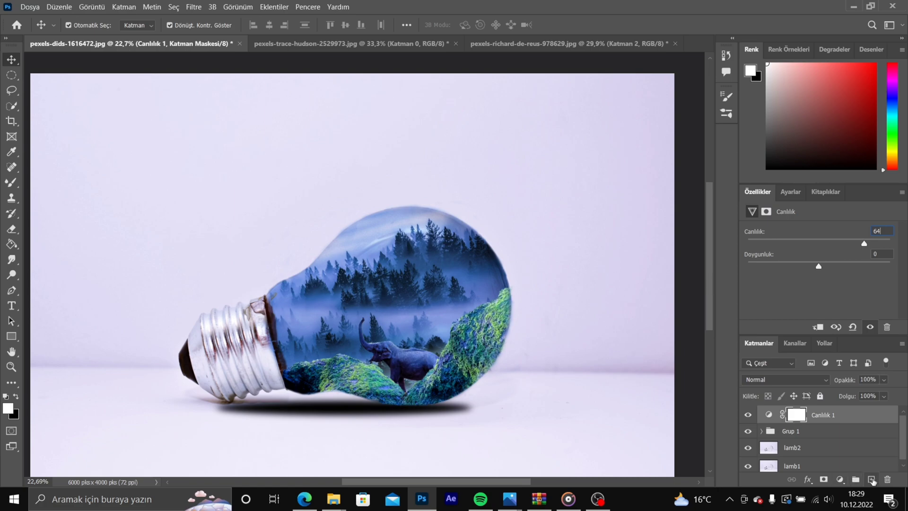
{"action": "key", "text": "ctrl+alt+g"}
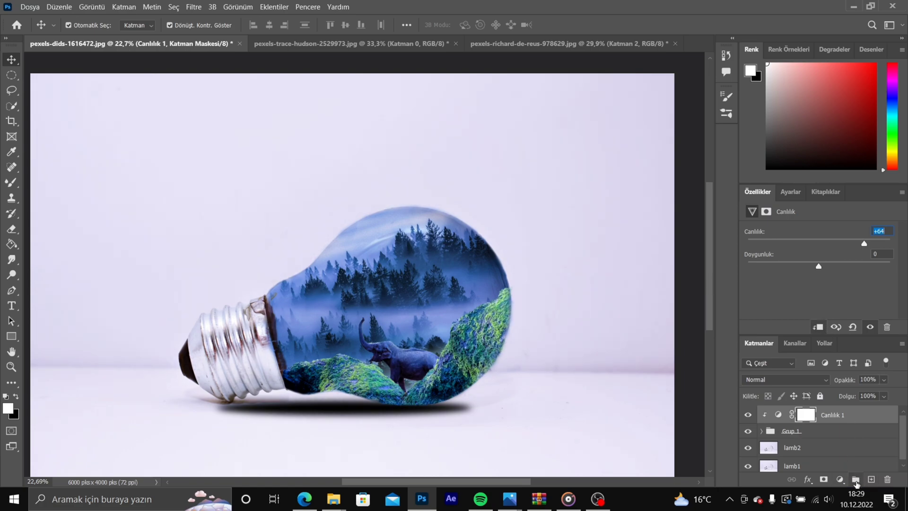
- Create a merged copy of the whole composite on a new top layer, scale it to 57.53% and rotate it 179.73°
{"action": "left_click", "coordinate": [865, 480]}
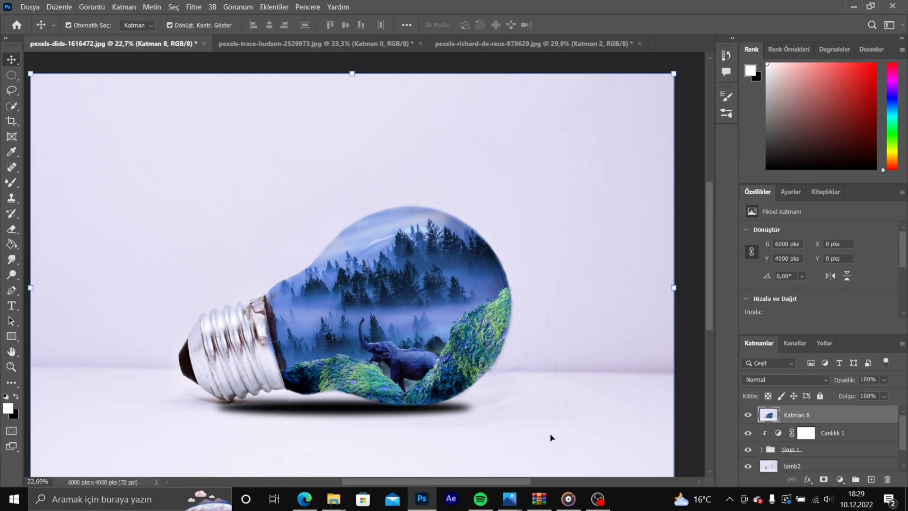
{"action": "mouse_move", "coordinate": [399, 272]}
{"action": "left_mouse_down"}
{"action": "mouse_move", "coordinate": [406, 292]}
{"action": "mouse_move", "coordinate": [392, 261]}
{"action": "left_mouse_up"}
{"action": "left_click_drag", "start_coordinate": [344, 63], "coordinate": [372, 189]}
{"action": "left_click_drag", "start_coordinate": [516, 184], "coordinate": [292, 332]}
{"action": "left_click_drag", "start_coordinate": [518, 306], "coordinate": [504, 322]}
{"action": "left_click_drag", "start_coordinate": [501, 245], "coordinate": [592, 245]}
{"action": "left_click_drag", "start_coordinate": [293, 247], "coordinate": [222, 244]}
{"action": "key", "text": "Return"}
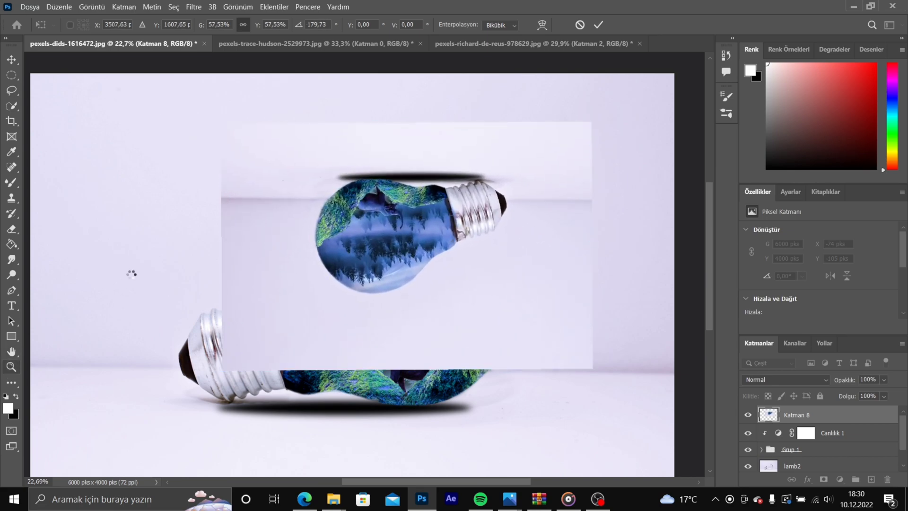
- Move the upside-down copy on Katman 8 below the bulb and enlarge it to 111.27%
{"action": "key", "text": "z"}
{"action": "left_click_drag", "start_coordinate": [131, 273], "coordinate": [94, 279]}
{"action": "key", "text": "v"}
{"action": "left_click_drag", "start_coordinate": [296, 261], "coordinate": [274, 416]}
{"action": "left_click_drag", "start_coordinate": [296, 325], "coordinate": [296, 312]}
{"action": "left_click_drag", "start_coordinate": [161, 312], "coordinate": [151, 308]}
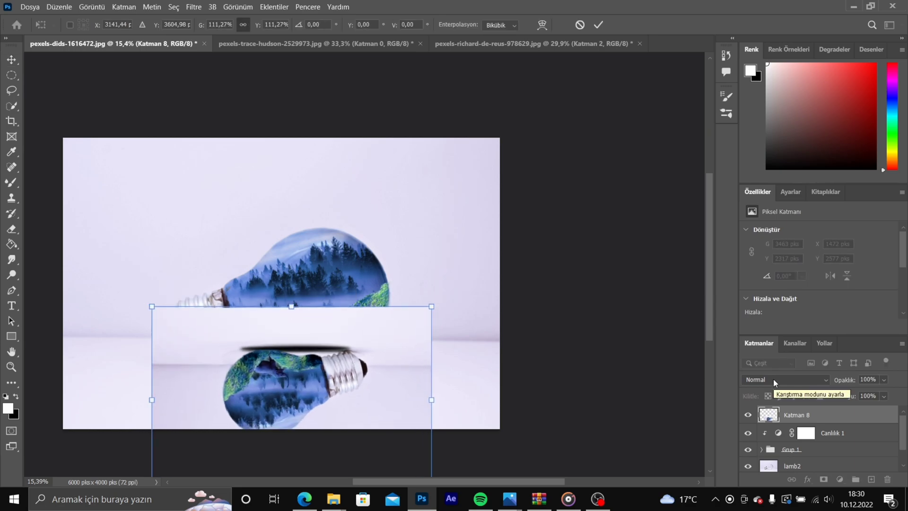
- Lower the Katman 8 opacity to 50%, flip the copy horizontally and scale it to 148.58% beneath the bulb
{"action": "left_click_drag", "start_coordinate": [840, 381], "coordinate": [816, 388]}
{"action": "left_click_drag", "start_coordinate": [431, 400], "coordinate": [458, 400]}
{"action": "right_click", "coordinate": [281, 384]}
{"action": "left_click_drag", "start_coordinate": [301, 386], "coordinate": [289, 411]}
{"action": "left_click", "coordinate": [310, 365]}
{"action": "left_click_drag", "start_coordinate": [424, 415], "coordinate": [492, 415]}
{"action": "left_click_drag", "start_coordinate": [349, 404], "coordinate": [314, 397]}
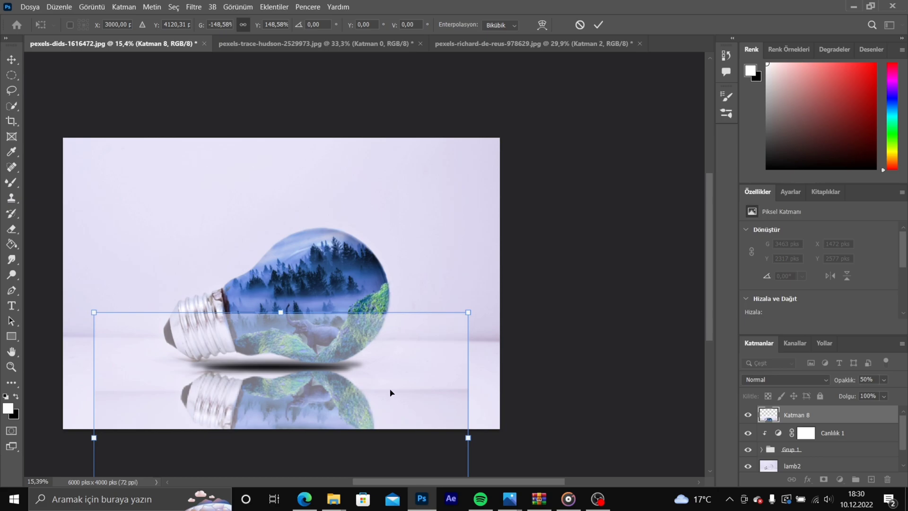
- Enlarge the mirrored copy to about 6044 × 4044 px and align it directly under the bulb as a reflection
{"action": "left_click_drag", "start_coordinate": [492, 438], "coordinate": [499, 438]}
{"action": "left_click_drag", "start_coordinate": [333, 396], "coordinate": [312, 394]}
{"action": "left_click_drag", "start_coordinate": [478, 438], "coordinate": [499, 437]}
{"action": "left_click_drag", "start_coordinate": [333, 397], "coordinate": [327, 404]}
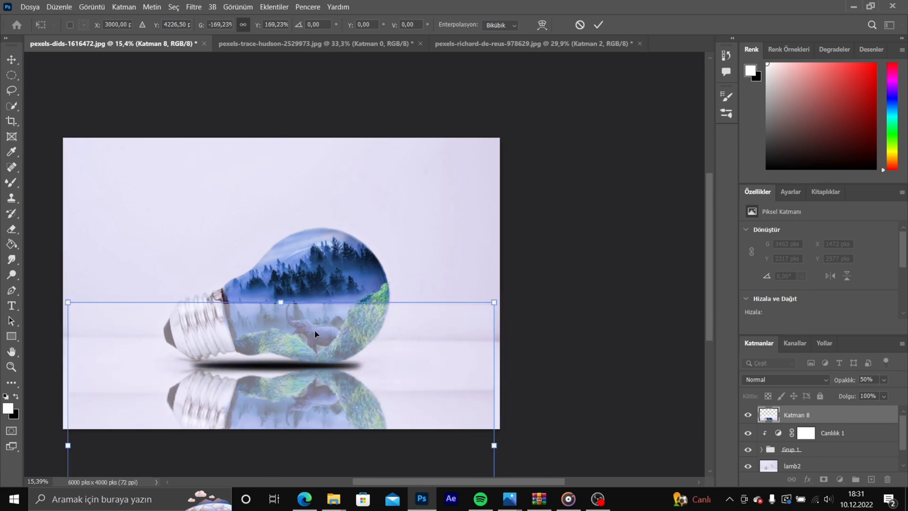
{"action": "left_click_drag", "start_coordinate": [68, 302], "coordinate": [53, 294]}
{"action": "left_click_drag", "start_coordinate": [265, 385], "coordinate": [272, 388]}
- Erase the part of Katman 8 that overlaps the real bulb and backdrop with the eraser at 432 px
{"action": "scroll", "coordinate": [303, 314], "scroll_direction": "down", "scroll_amount": 2}
{"action": "left_click", "coordinate": [11, 230]}
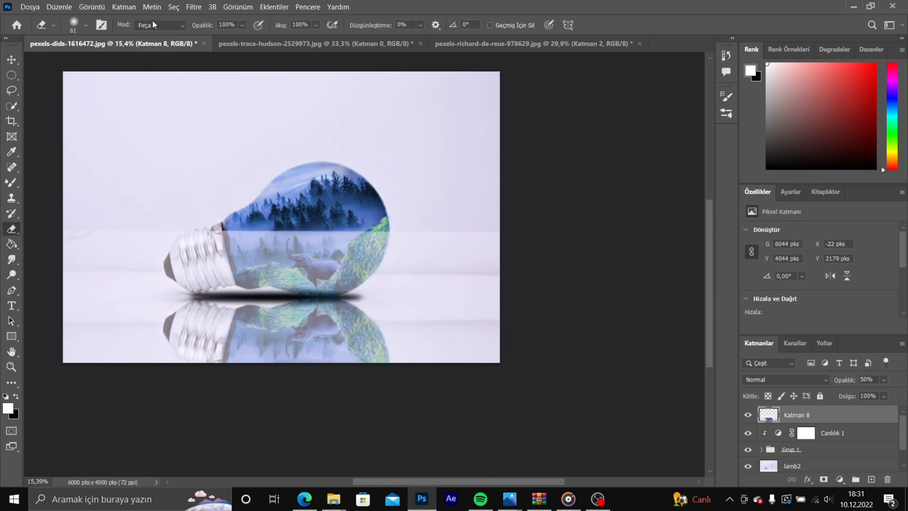
{"action": "left_click", "coordinate": [86, 26]}
{"action": "left_click_drag", "start_coordinate": [438, 252], "coordinate": [132, 234]}
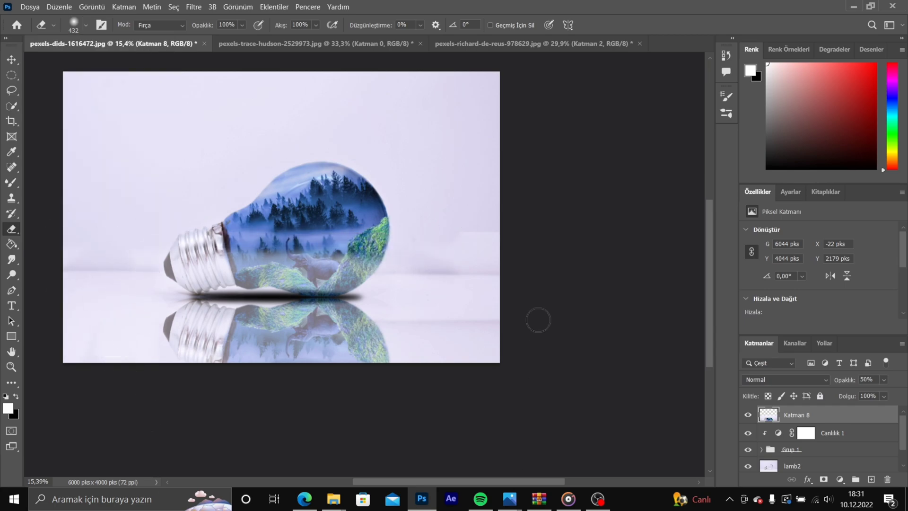
{"action": "mouse_move", "coordinate": [304, 247]}
{"action": "left_mouse_down"}
{"action": "mouse_move", "coordinate": [237, 275]}
{"action": "mouse_move", "coordinate": [383, 276]}
{"action": "left_mouse_up"}
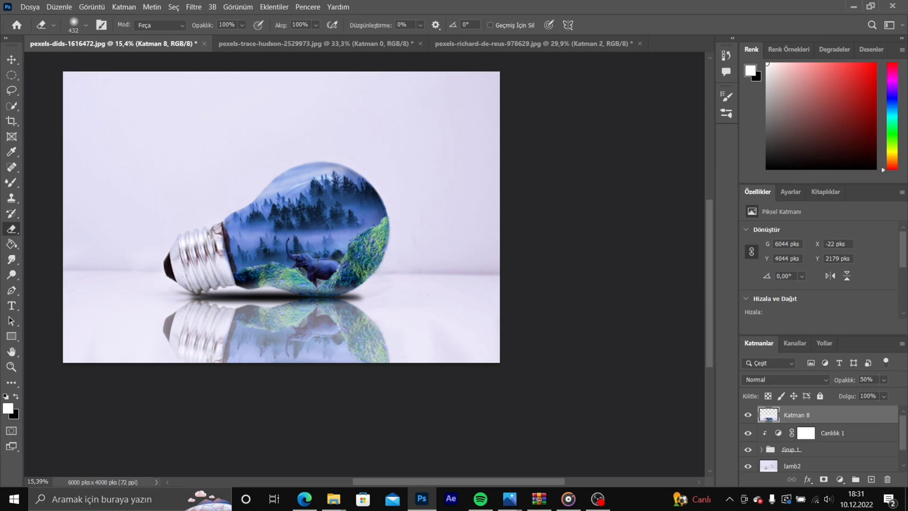
- Group Katman 8 with the Canlılık 1 adjustment layer and toggle layer group visibility to compare the result
{"action": "left_click_drag", "start_coordinate": [417, 481], "coordinate": [384, 481]}
{"action": "left_click_drag", "start_coordinate": [709, 326], "coordinate": [709, 304]}
{"action": "key", "text": "ctrl+g"}
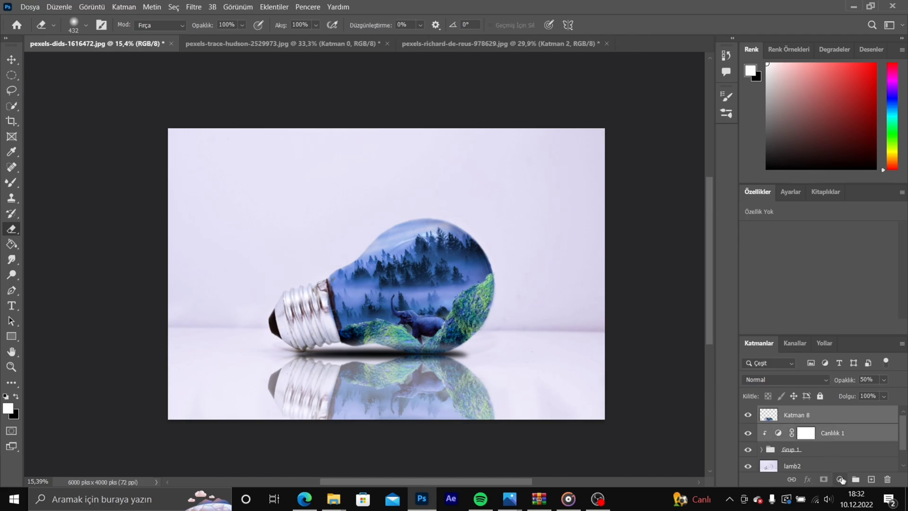
{"action": "left_click", "coordinate": [748, 427]}
{"action": "left_click", "coordinate": [747, 427]}
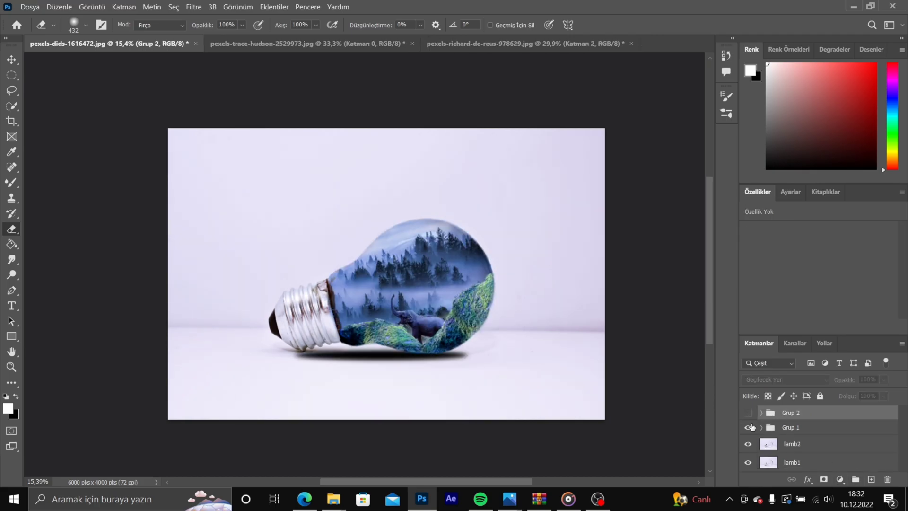